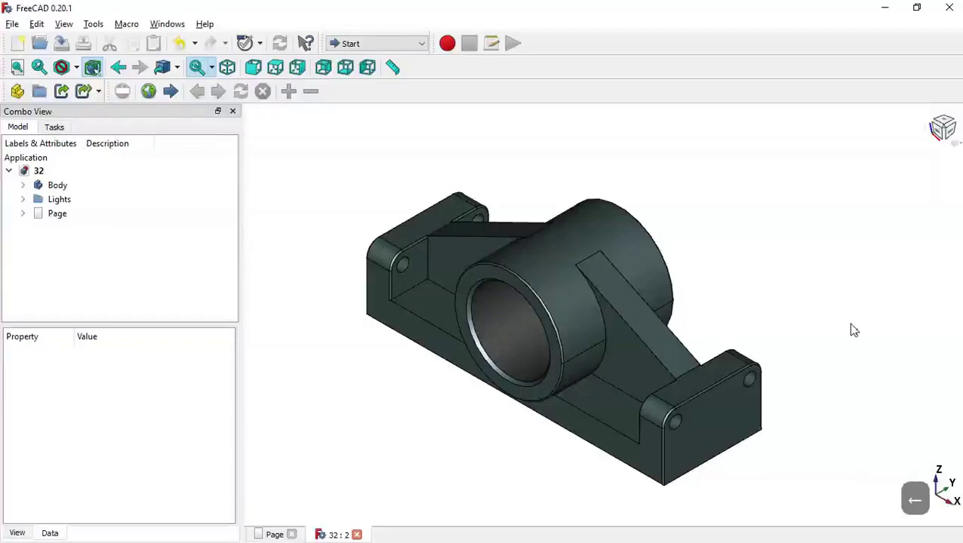
- Show the Exercise 32 reference drawing and close the finished model's '32 : 2' 3D view
mouse_move(847, 292)
middle_down()
mouse_move(862, 299)
mouse_move(562, 354)
mouse_move(469, 228)
mouse_move(752, 256)
mouse_move(864, 288)
mouse_move(883, 306)
mouse_move(817, 307)
mouse_move(856, 305)
middle_up()
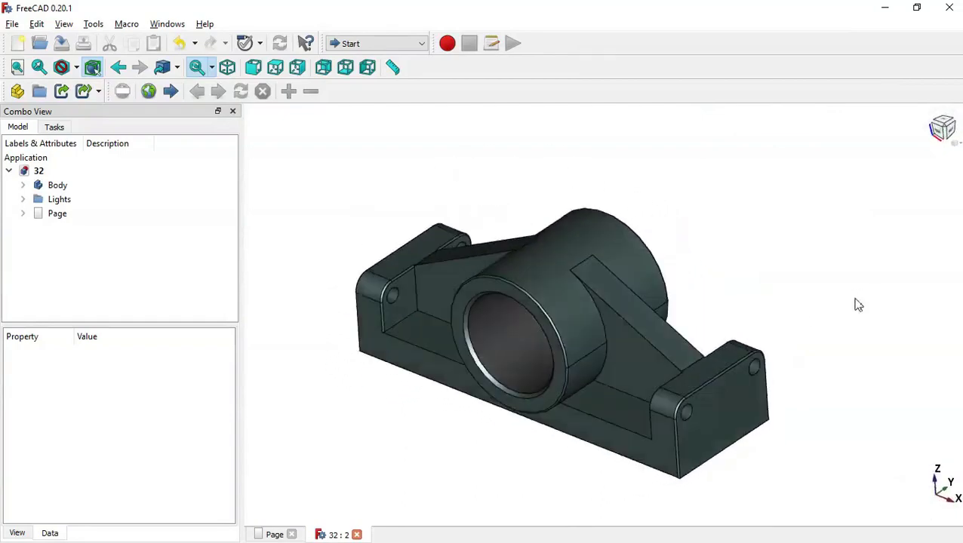
click(274, 534)
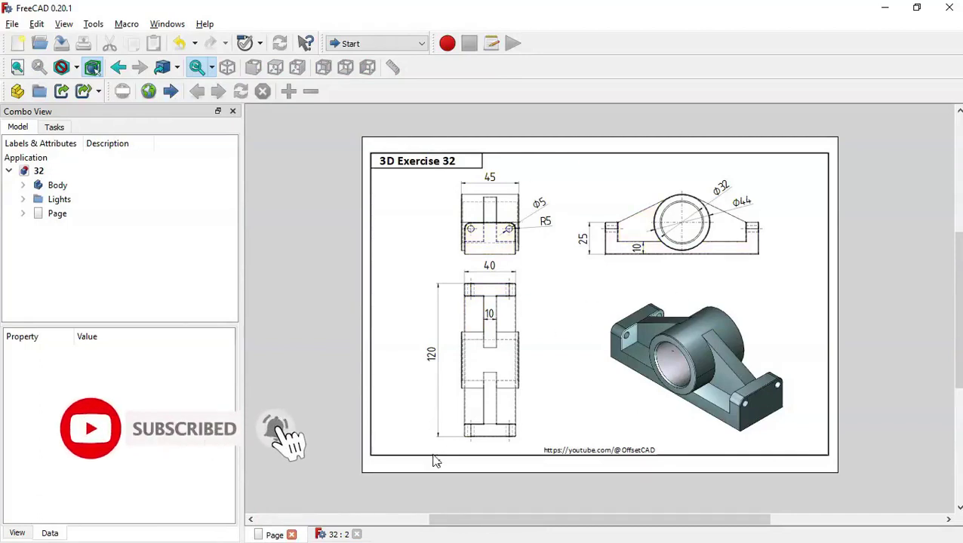
click(357, 534)
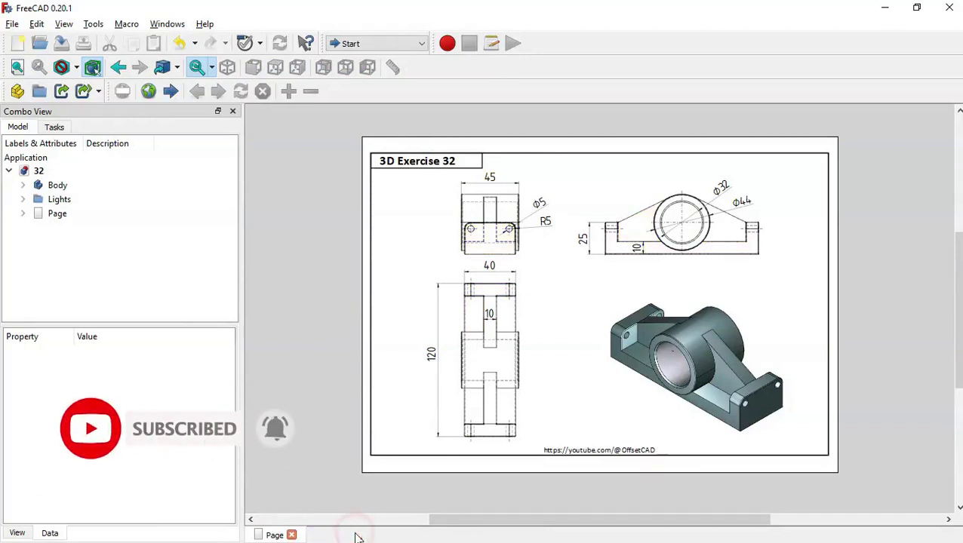
- Create a new document with a Part Design body and a sketch on XZ_Plane
click(19, 44)
click(398, 44)
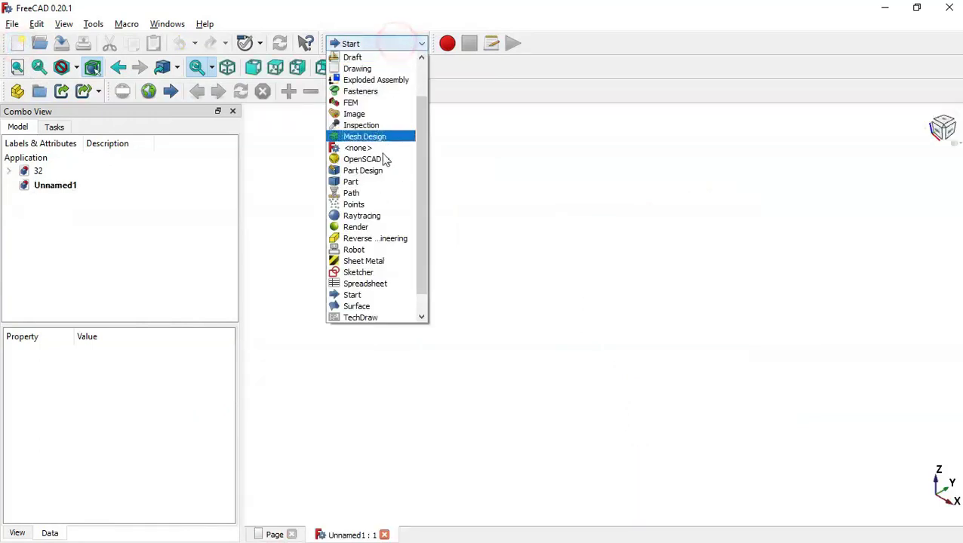
click(395, 169)
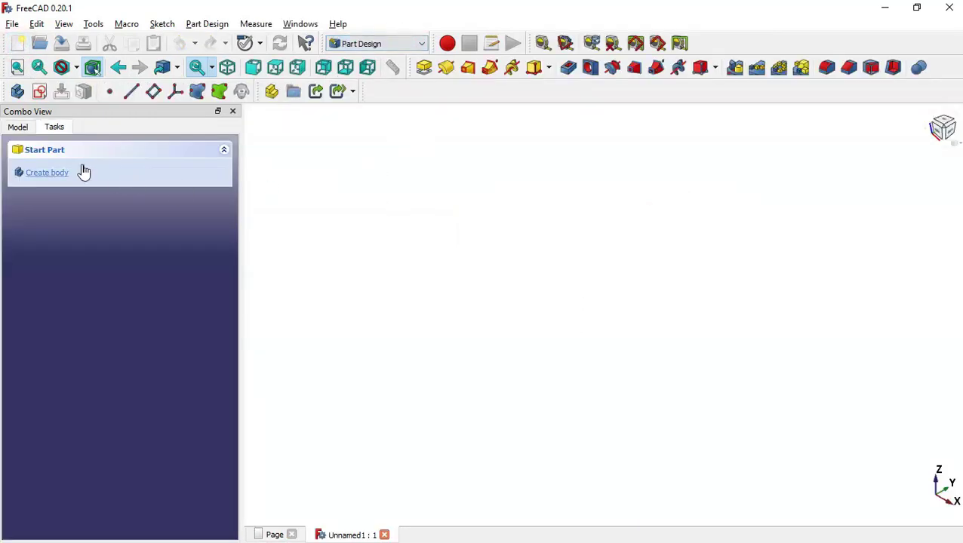
click(85, 173)
click(84, 172)
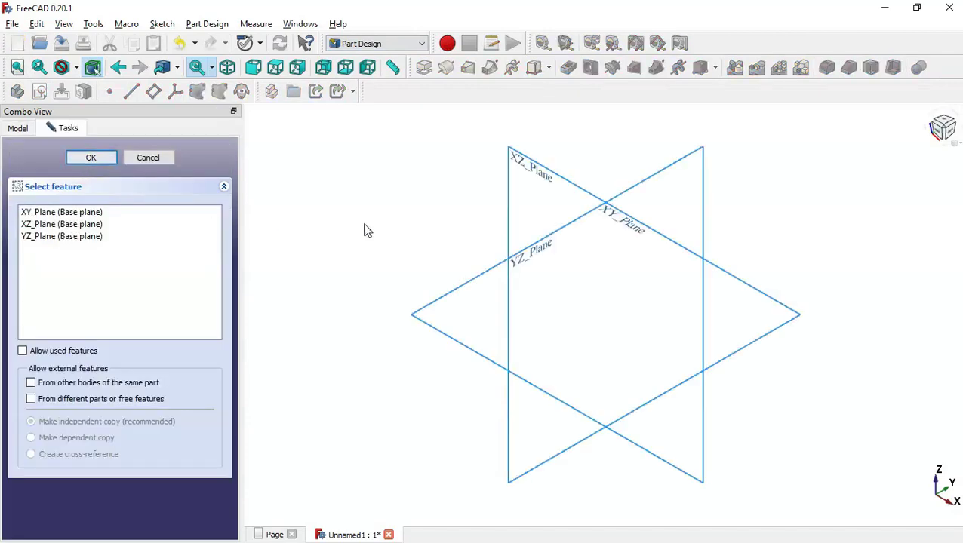
click(531, 165)
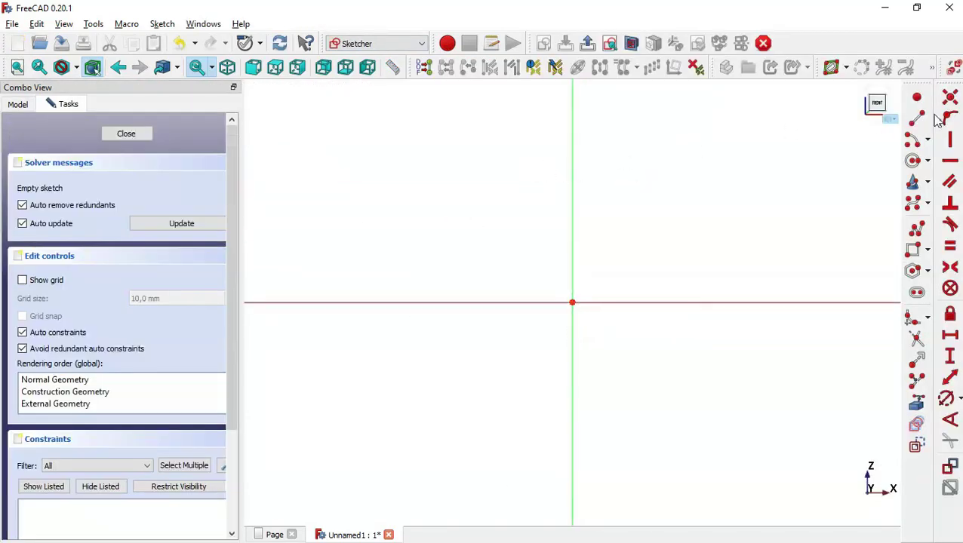
- Draw a wide base rectangle on the X axis and a narrow upright rectangle at each end
click(914, 252)
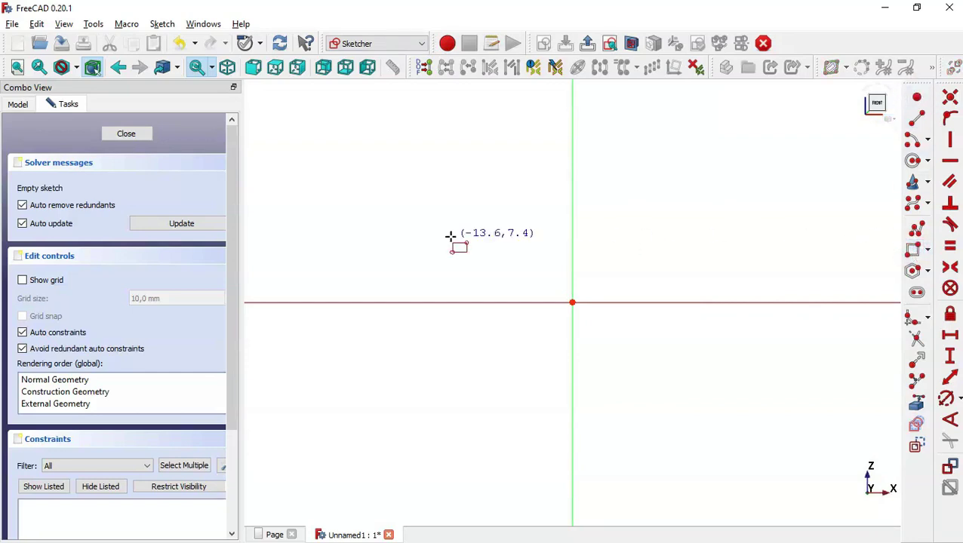
click(290, 300)
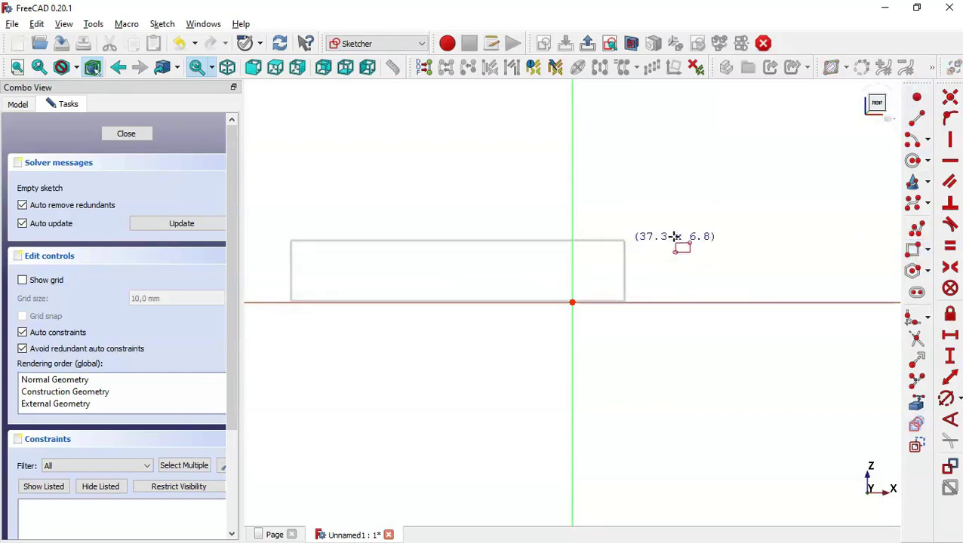
click(813, 250)
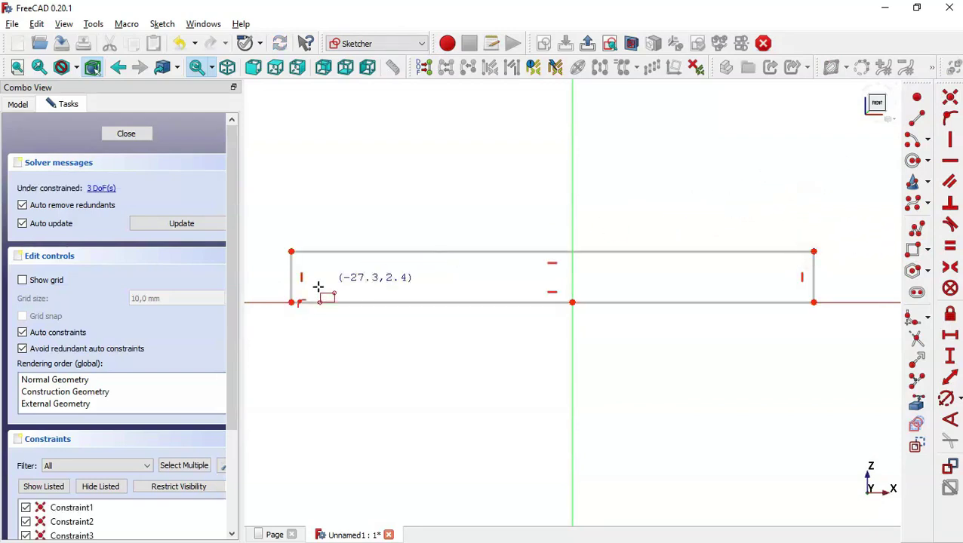
click(291, 303)
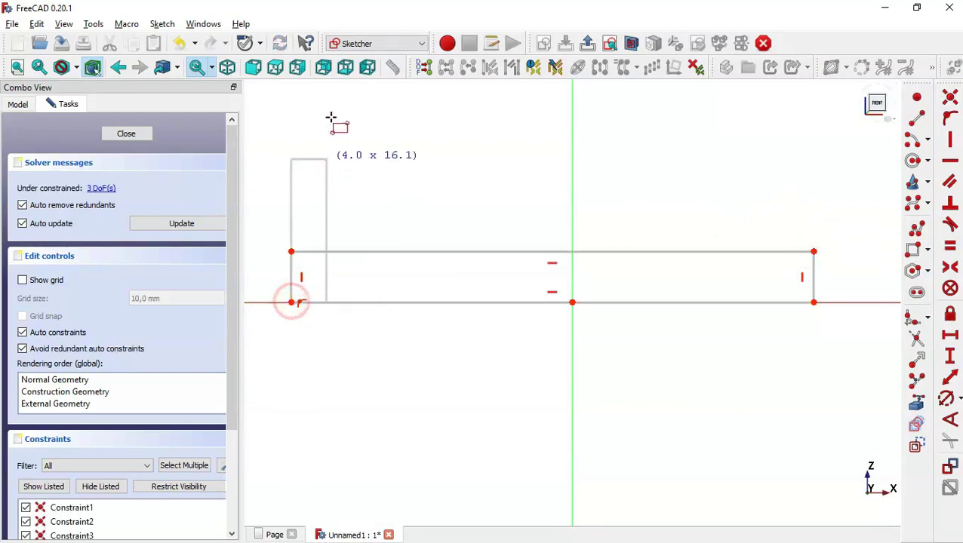
click(329, 99)
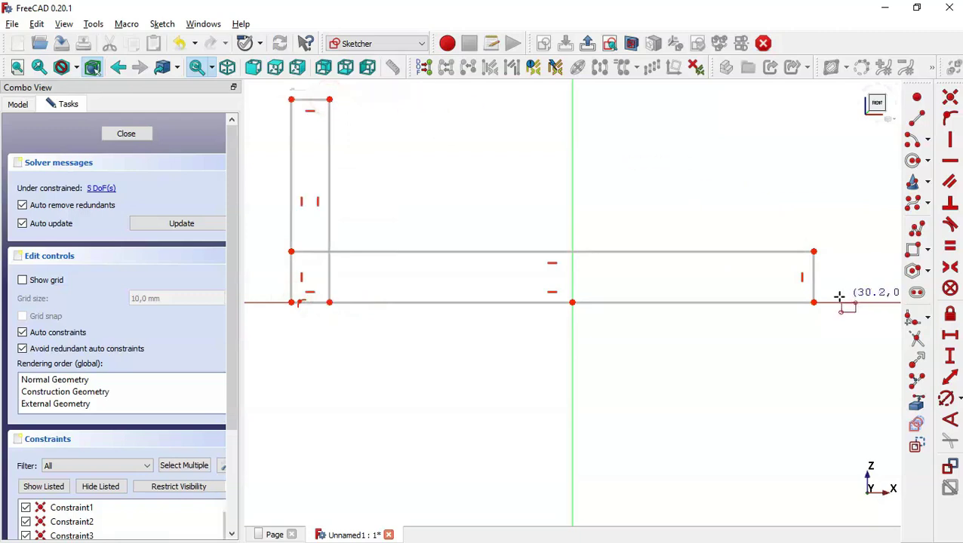
click(814, 303)
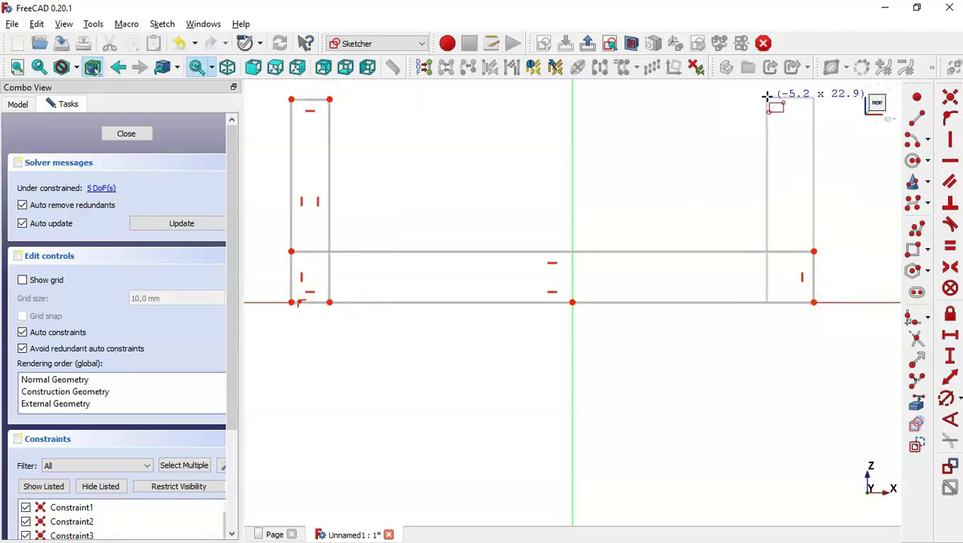
click(767, 96)
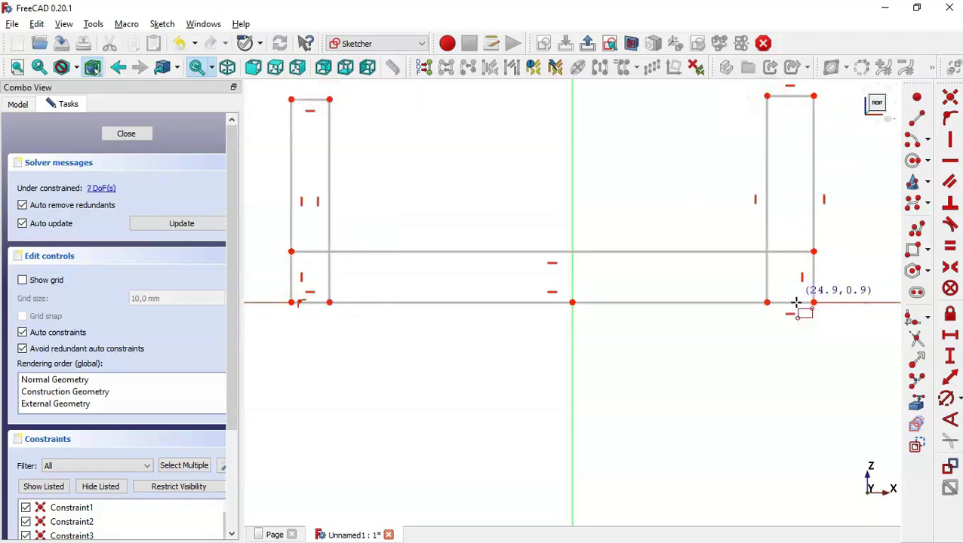
- Trim the overlapping edges and delete the two short bottom segments
click(918, 343)
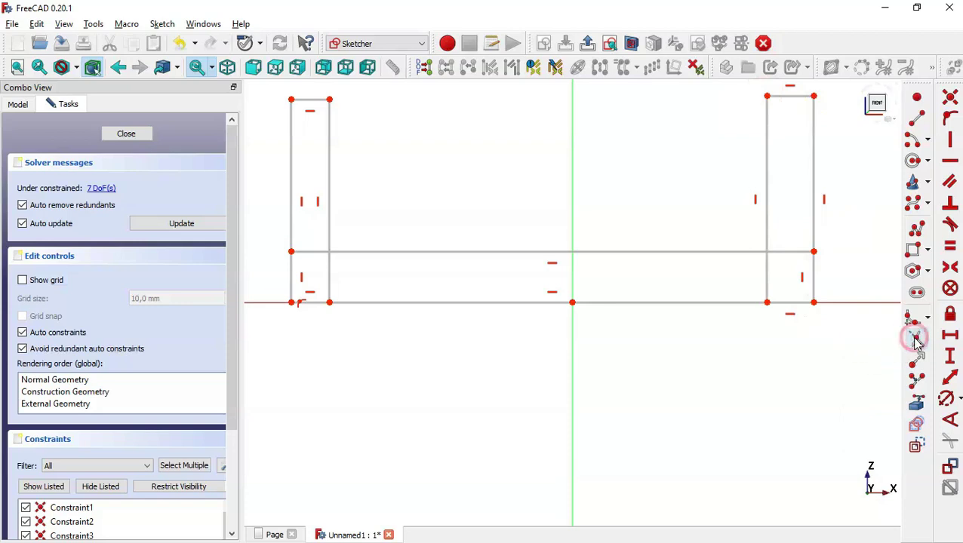
click(796, 252)
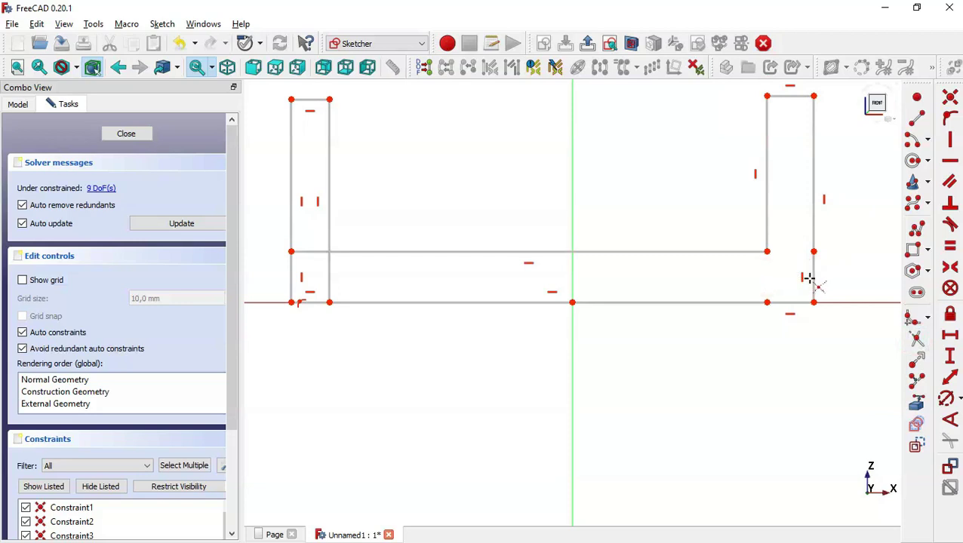
click(801, 305)
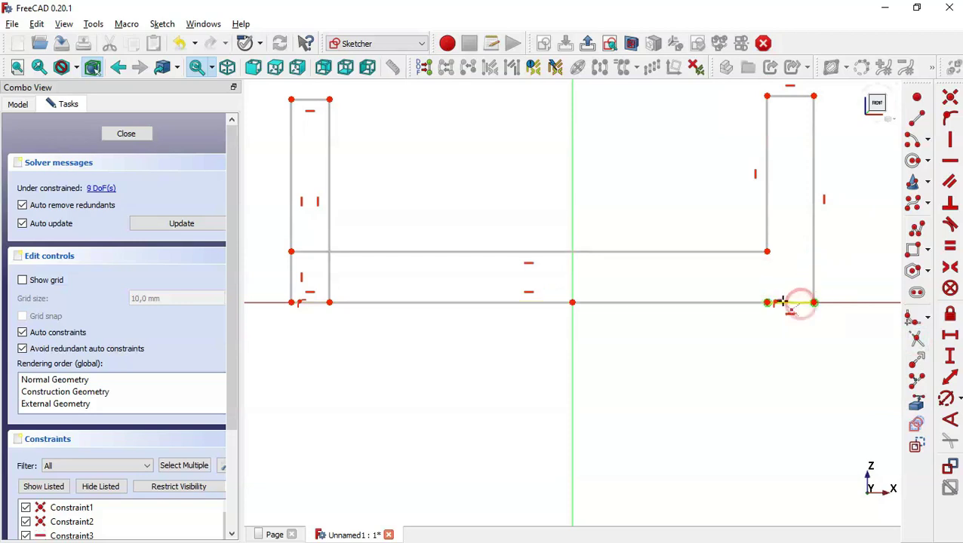
click(308, 251)
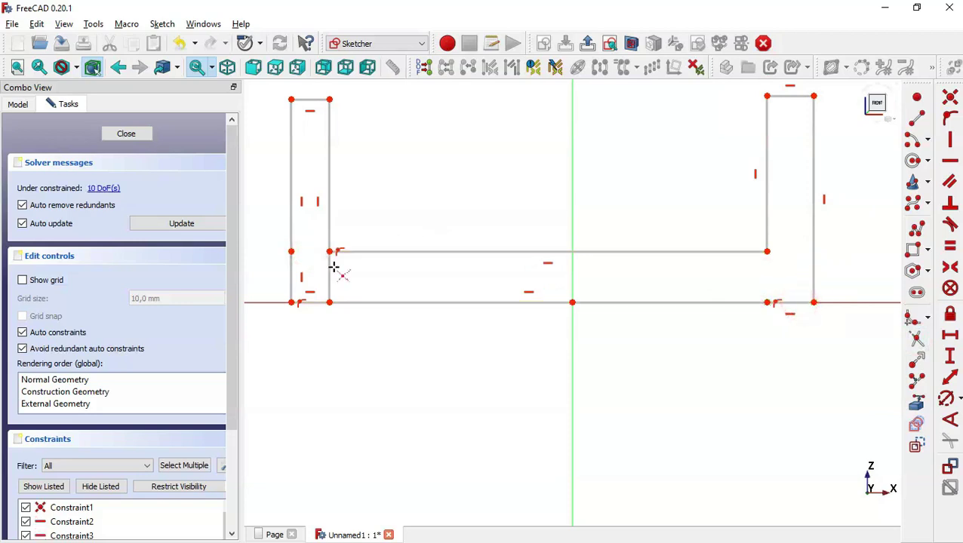
click(329, 269)
click(320, 301)
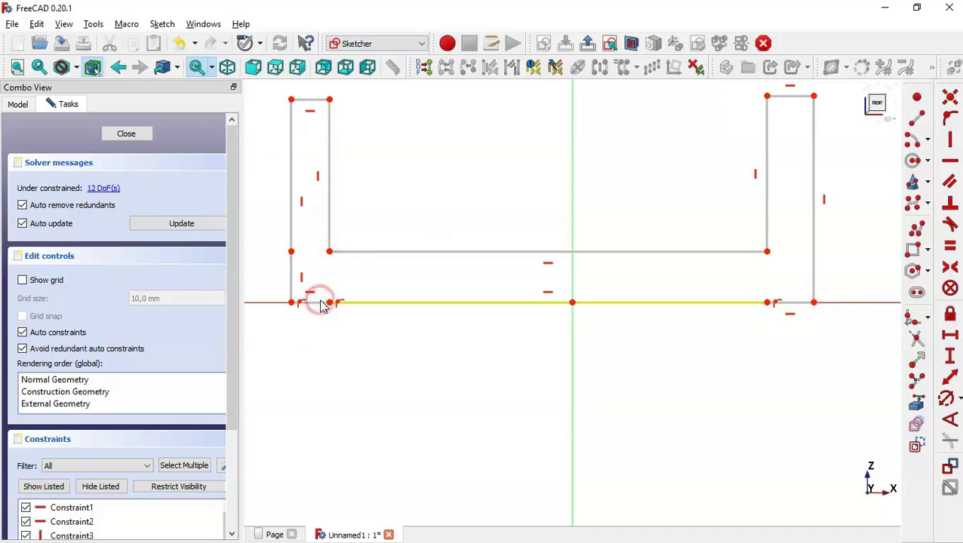
click(289, 271)
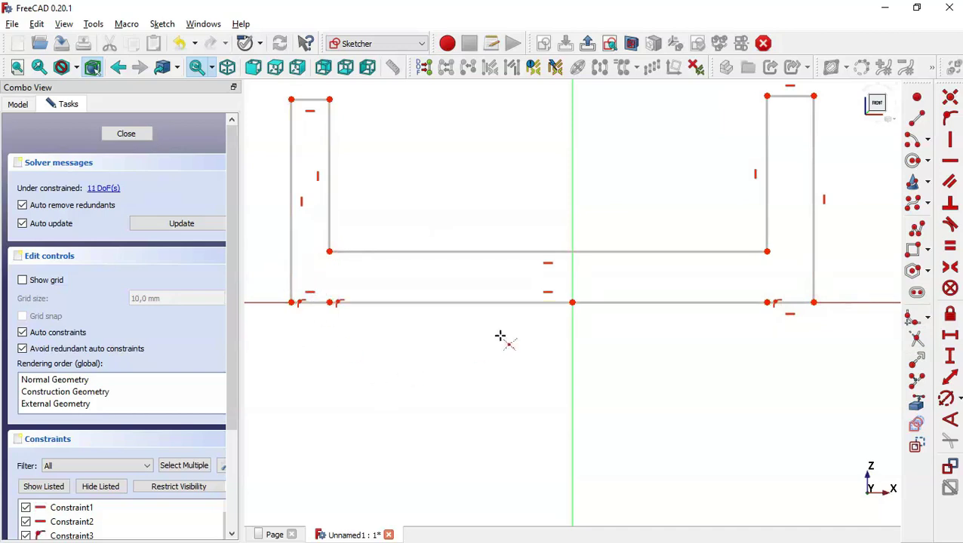
key(Escape)
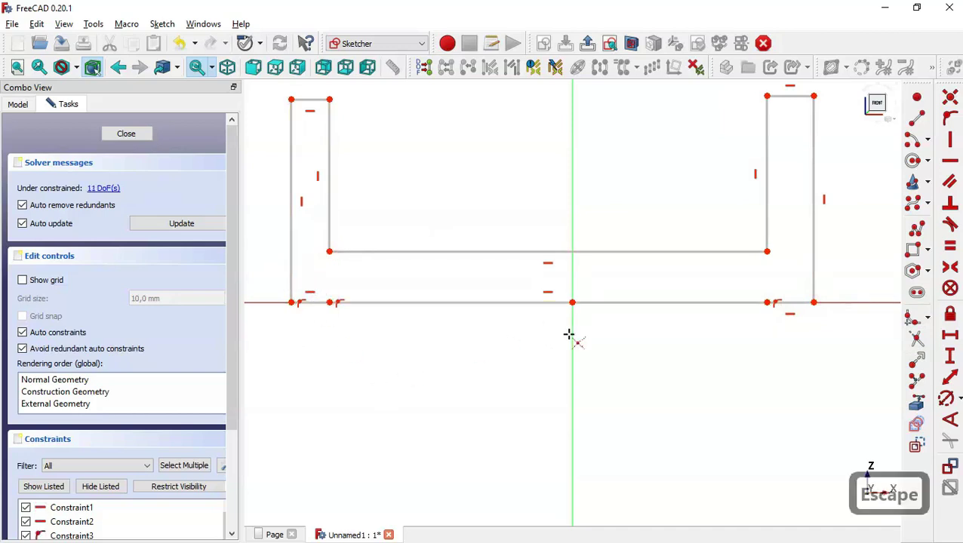
click(314, 308)
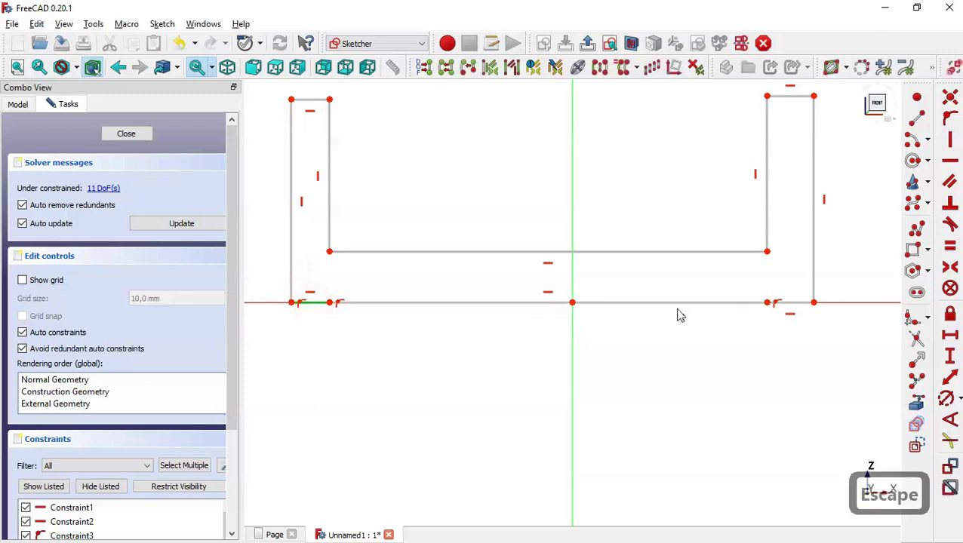
click(785, 305)
key(Delete)
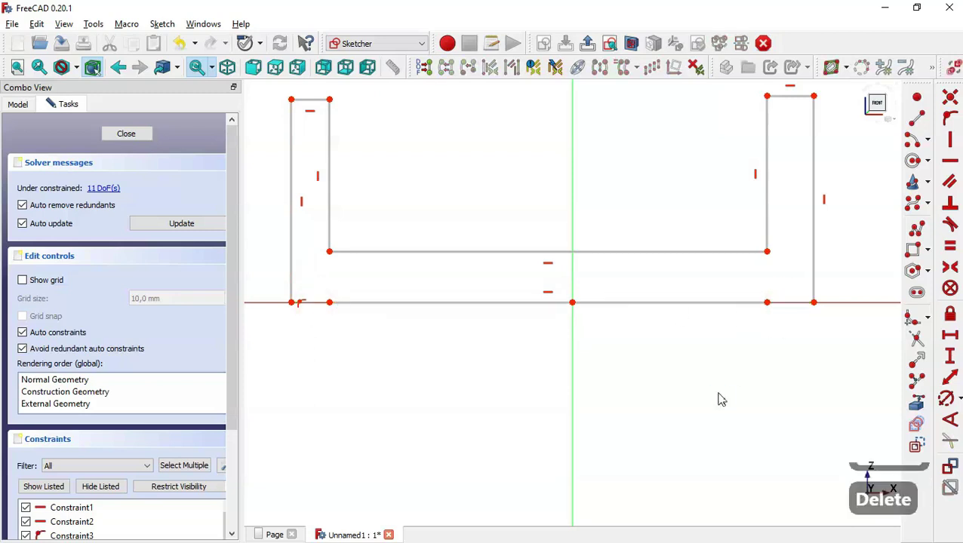
- Join the bottom-right and bottom-left corner points with Coincident constraints
drag(769, 304, 801, 310)
drag(789, 265, 830, 343)
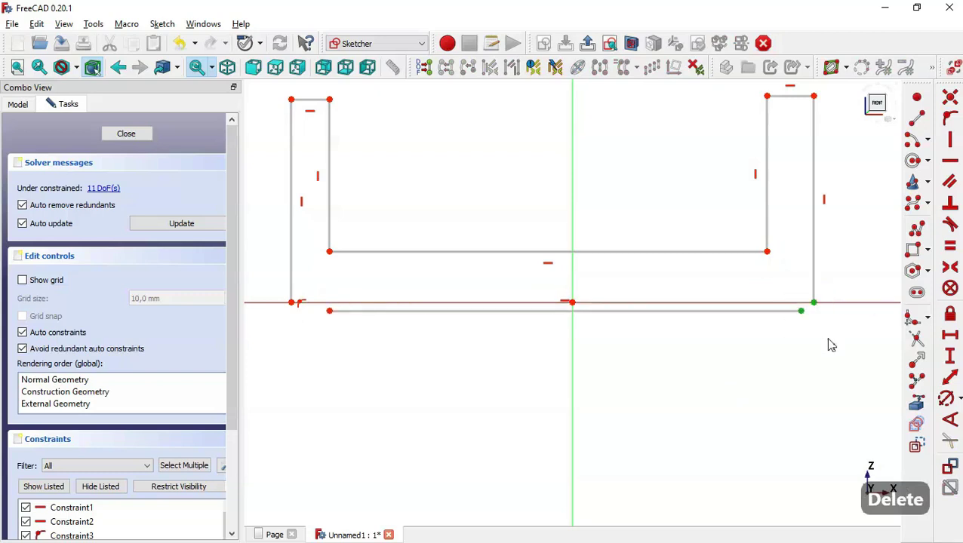
click(952, 99)
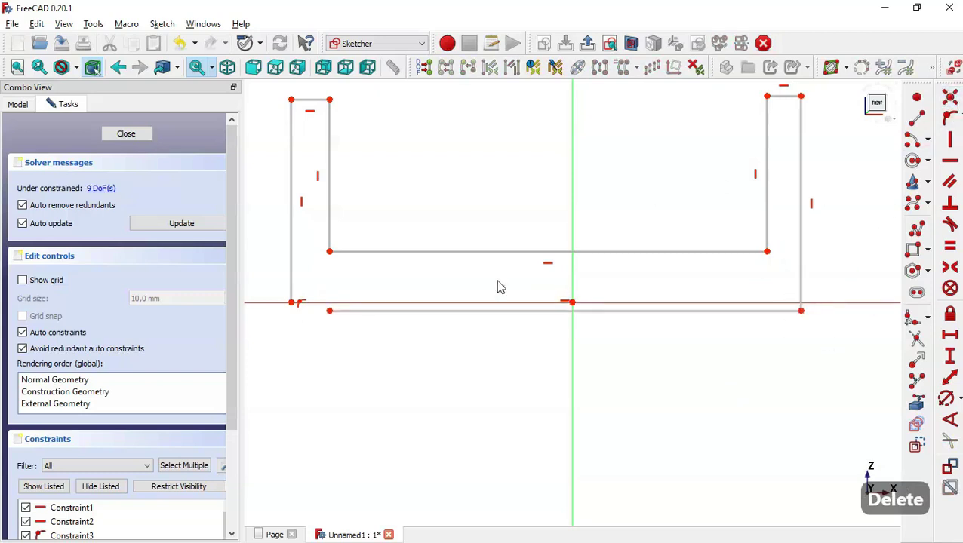
drag(268, 284, 348, 335)
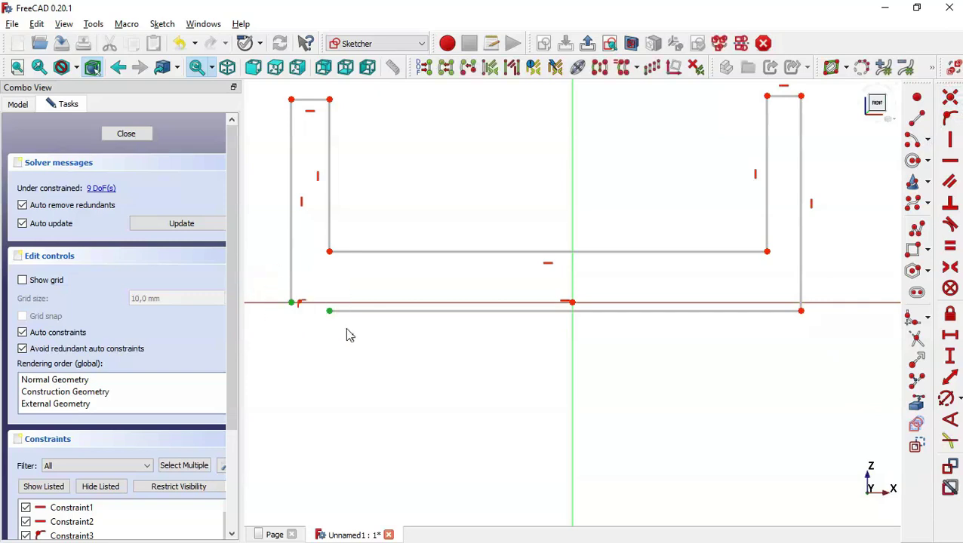
click(952, 98)
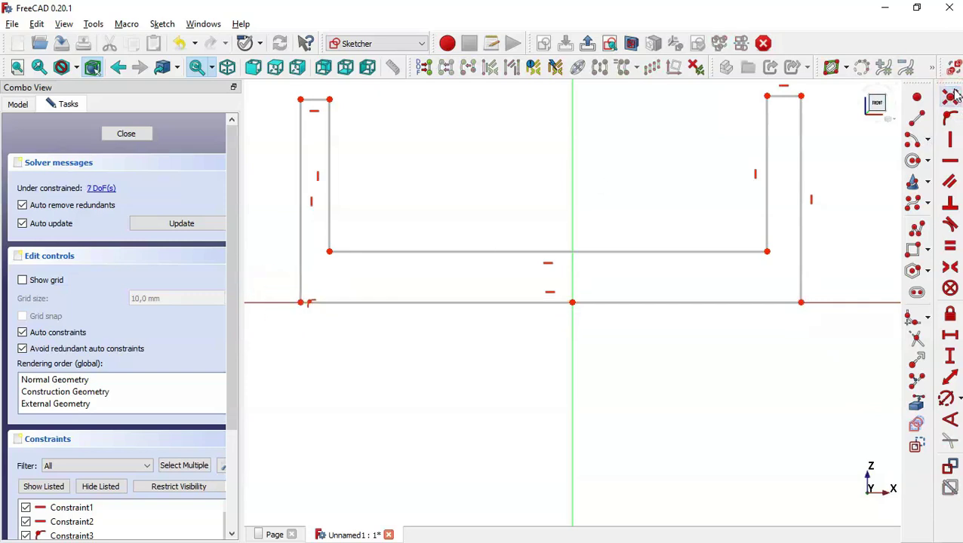
scroll(593, 445, down, 2)
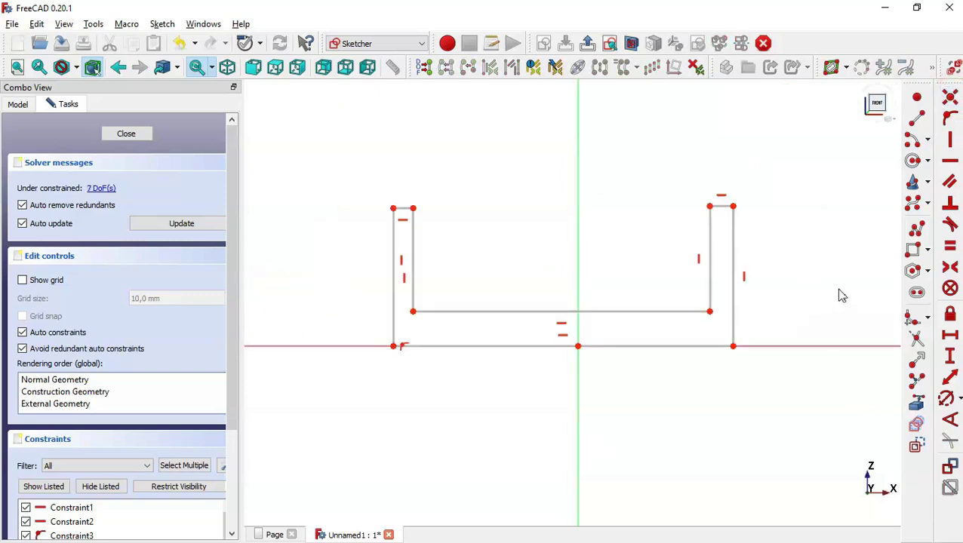
- Make the two uprights' top edges equal and the two inner stub edges equal
click(950, 248)
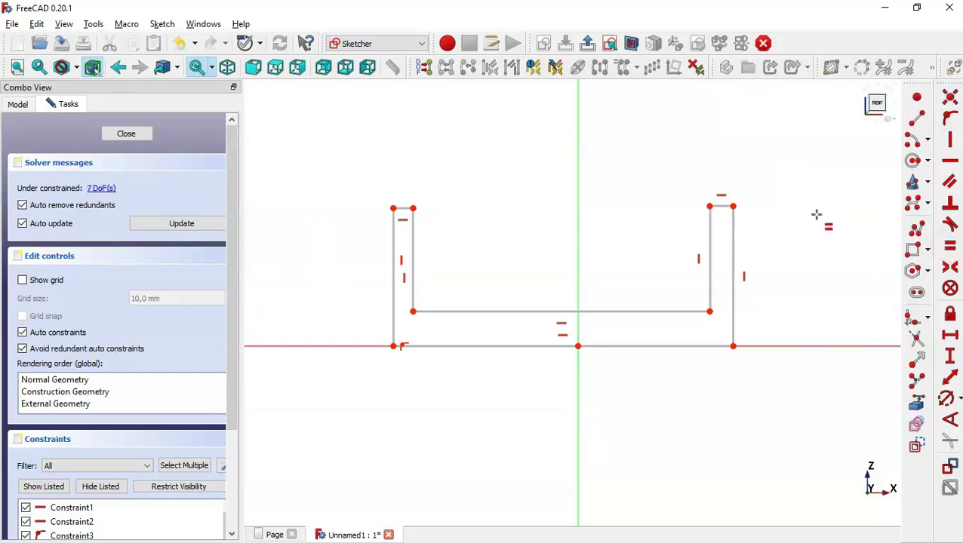
click(721, 205)
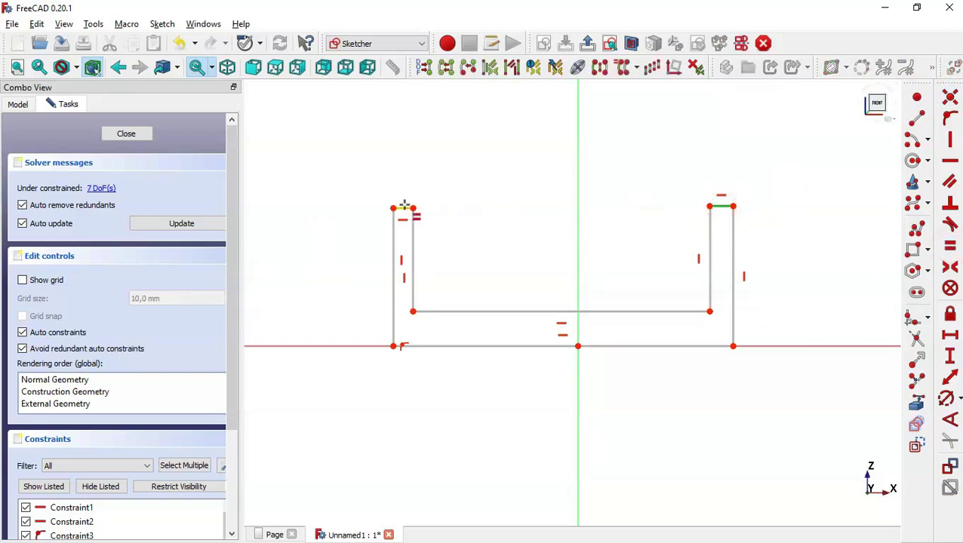
click(405, 206)
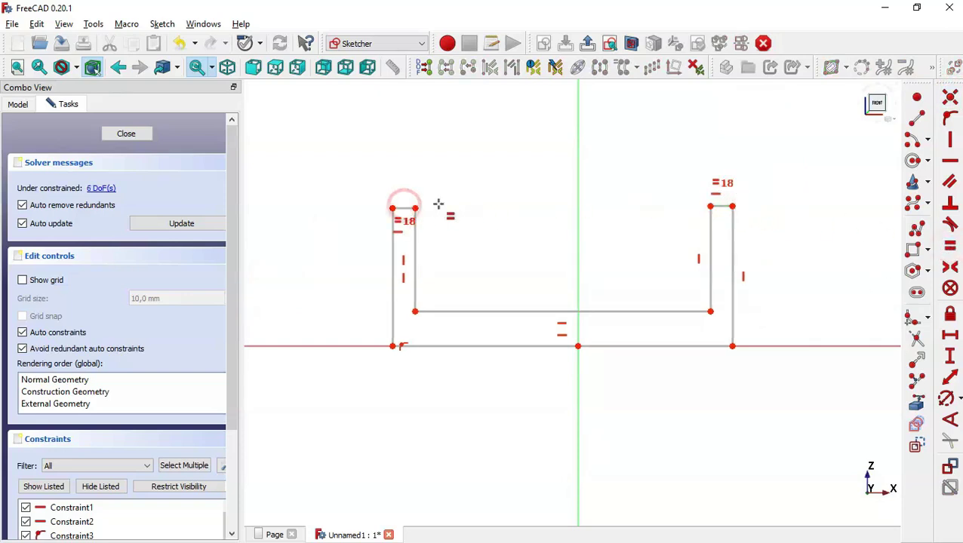
click(415, 269)
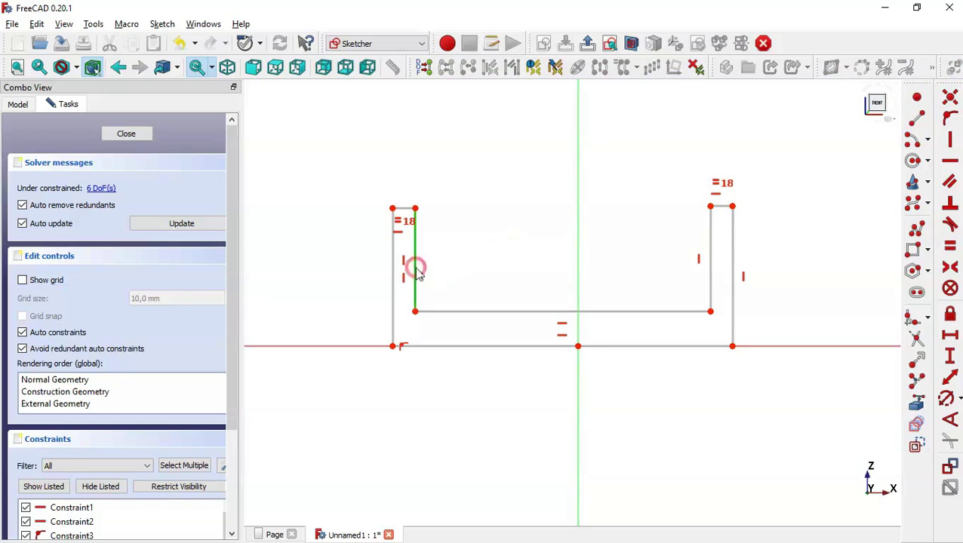
click(710, 247)
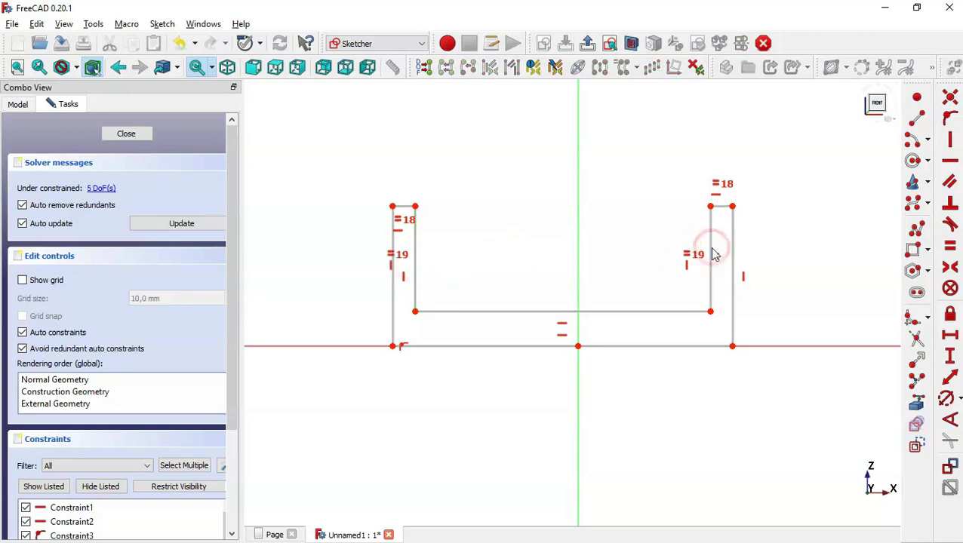
- Make the inner endpoints symmetric about the vertical axis and drag the profile into a U shape
click(951, 270)
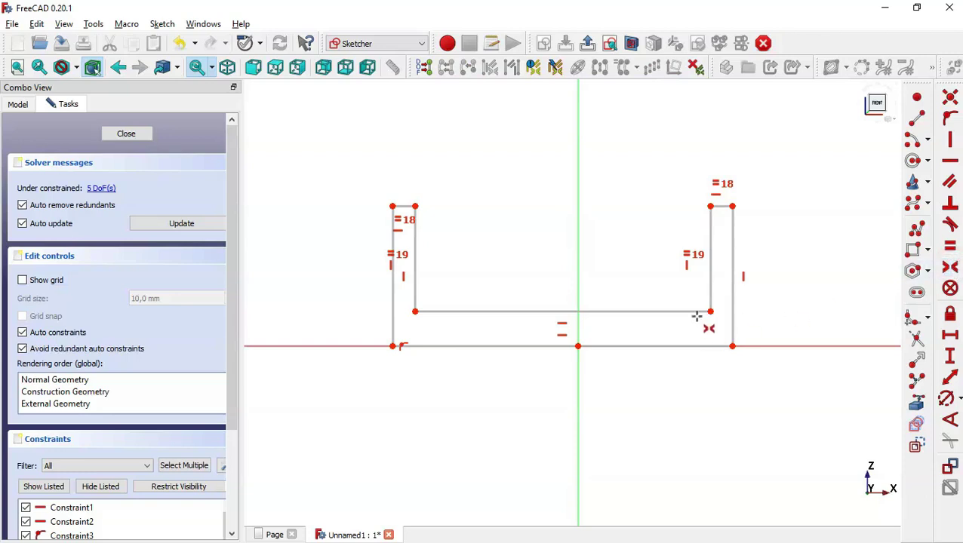
click(710, 312)
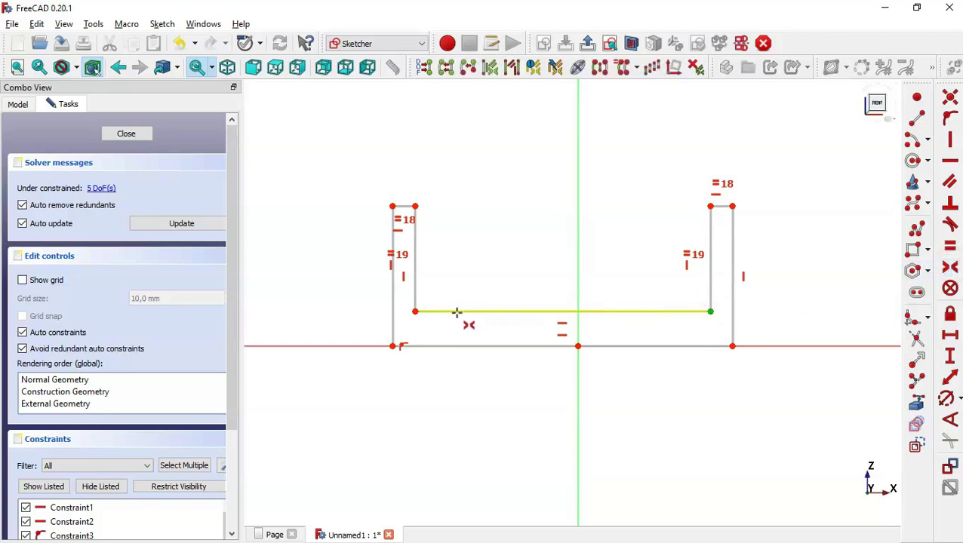
click(415, 312)
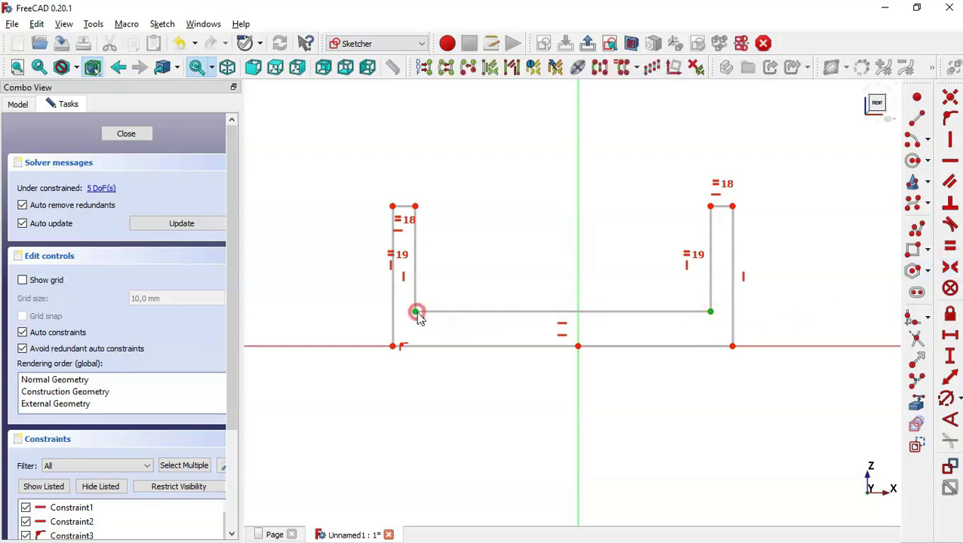
click(576, 245)
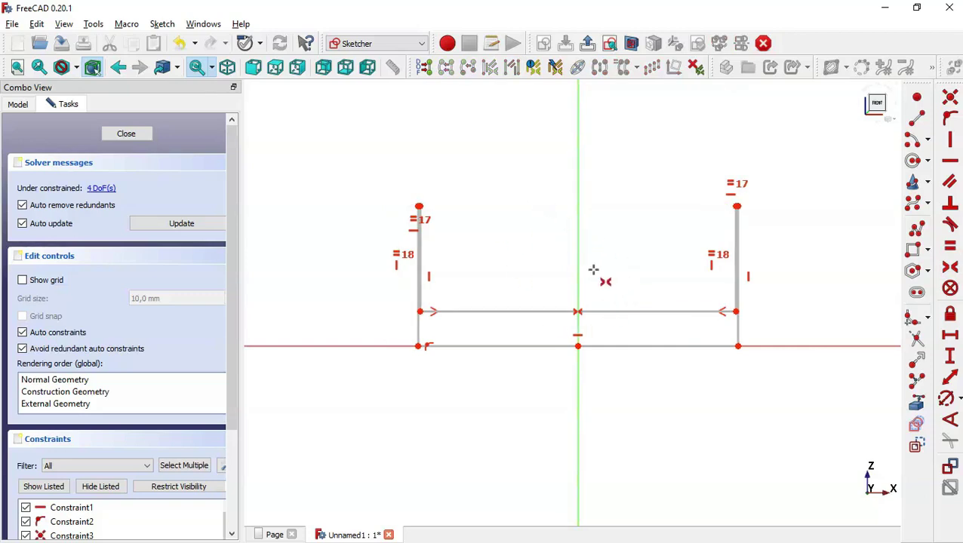
scroll(628, 279, up, 1)
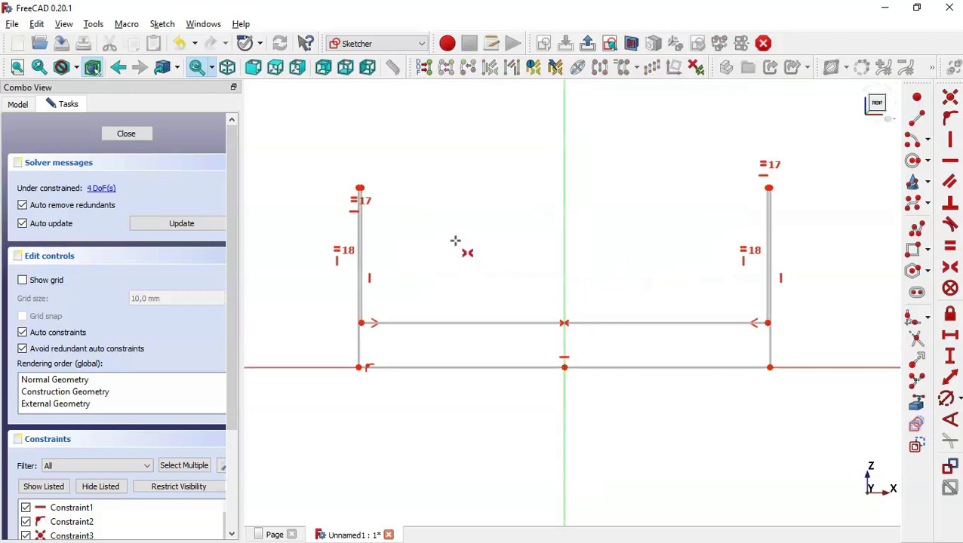
key(Escape)
drag(362, 326, 421, 327)
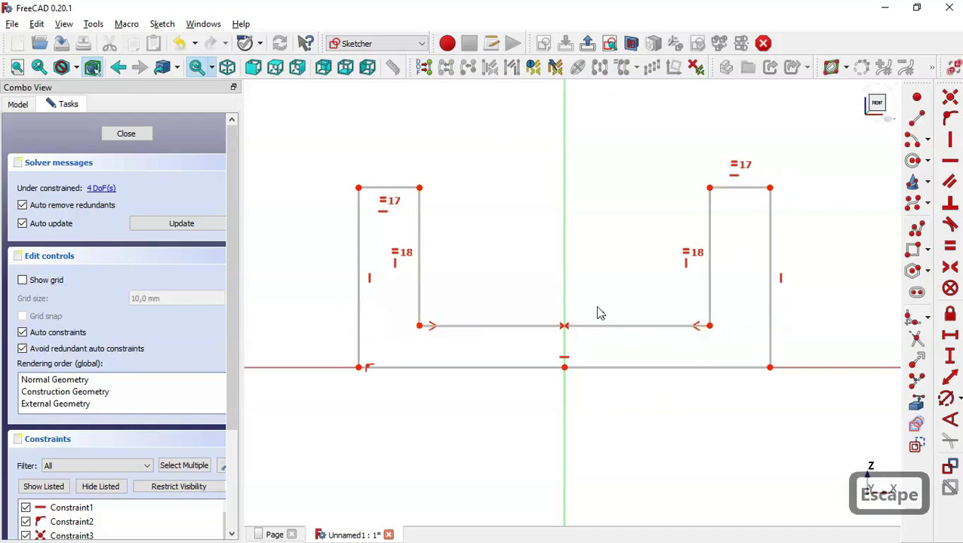
click(274, 535)
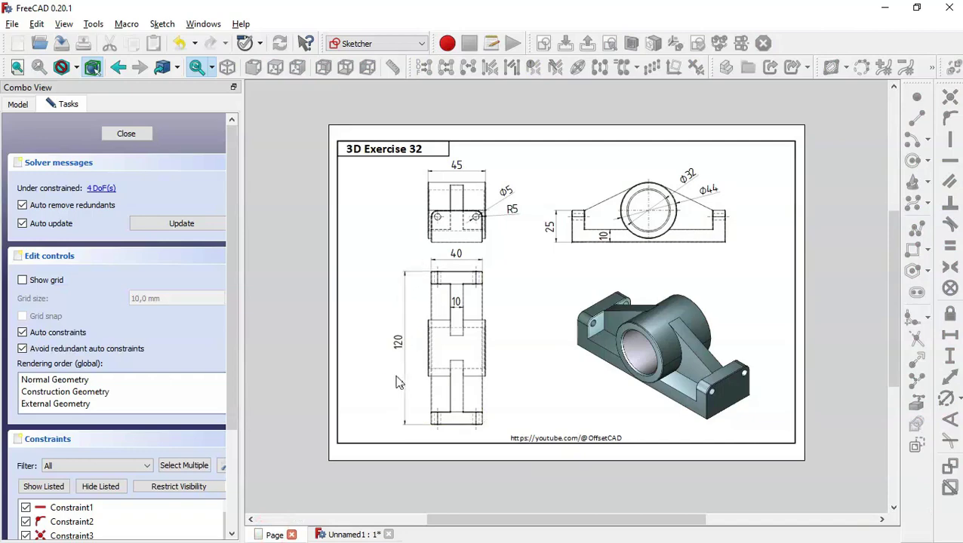
scroll(575, 225, up, 3)
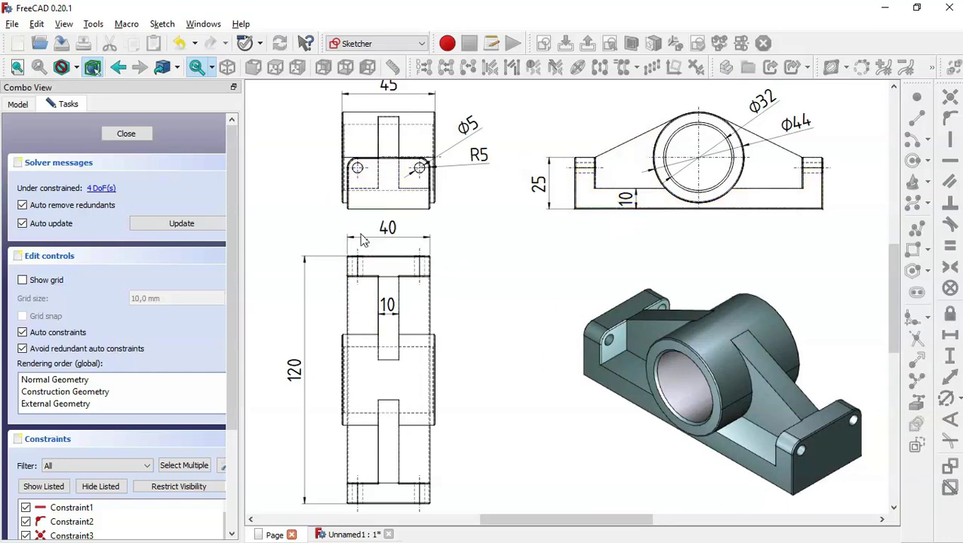
click(349, 534)
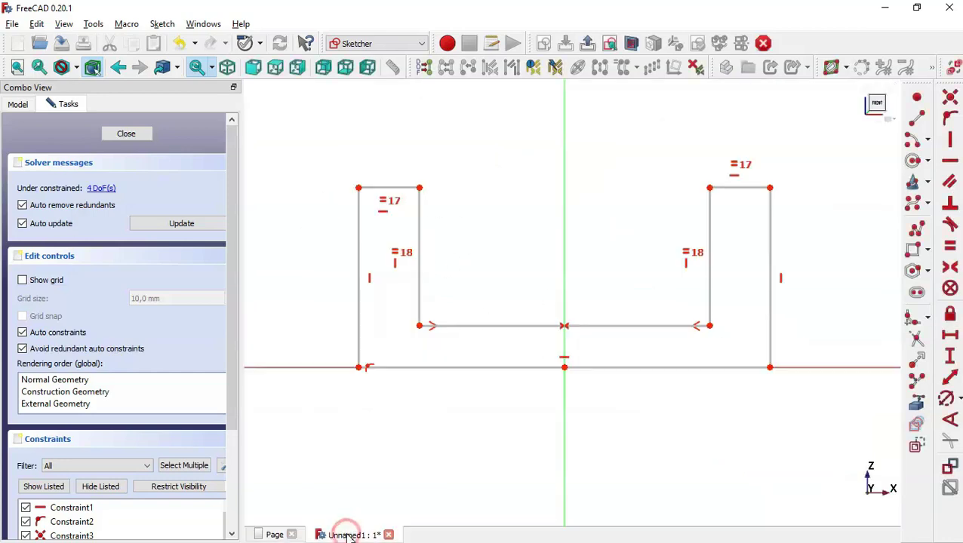
- Add horizontal dimensions: 10 mm stub width and 120 mm overall width
click(952, 338)
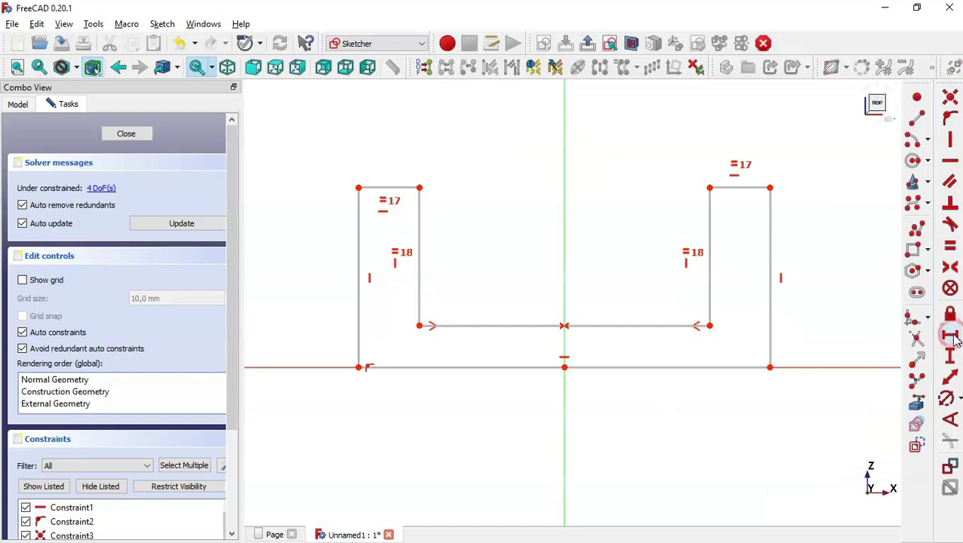
click(740, 187)
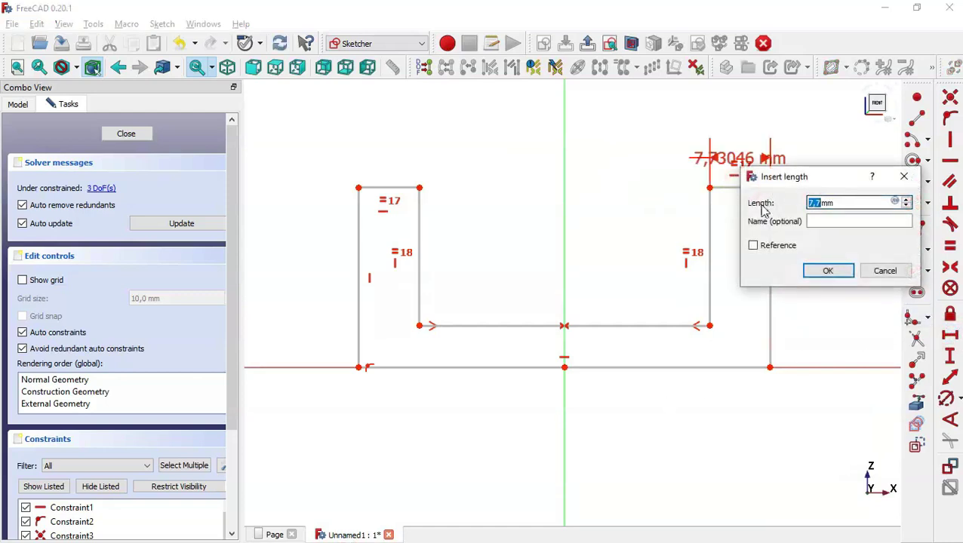
text(10)
key(Return)
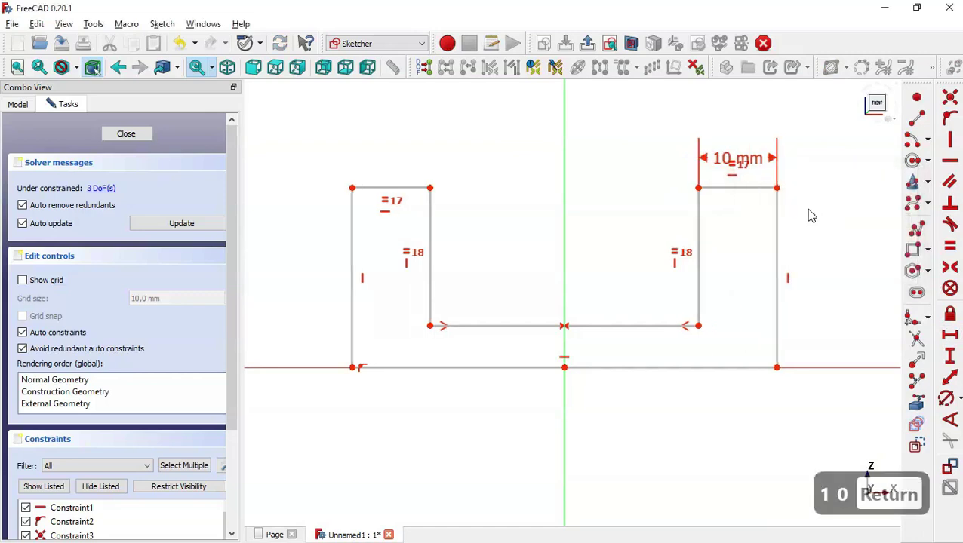
click(618, 367)
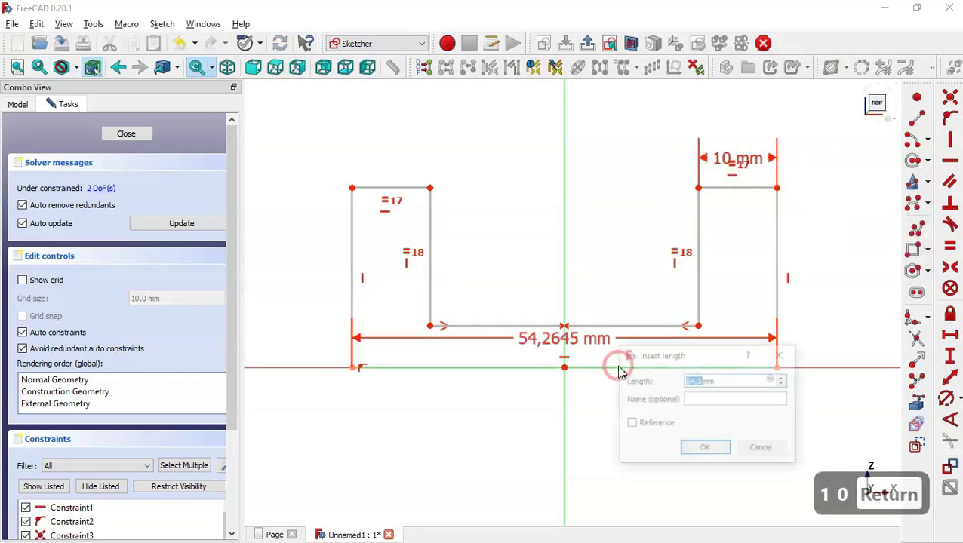
text(120)
key(Return)
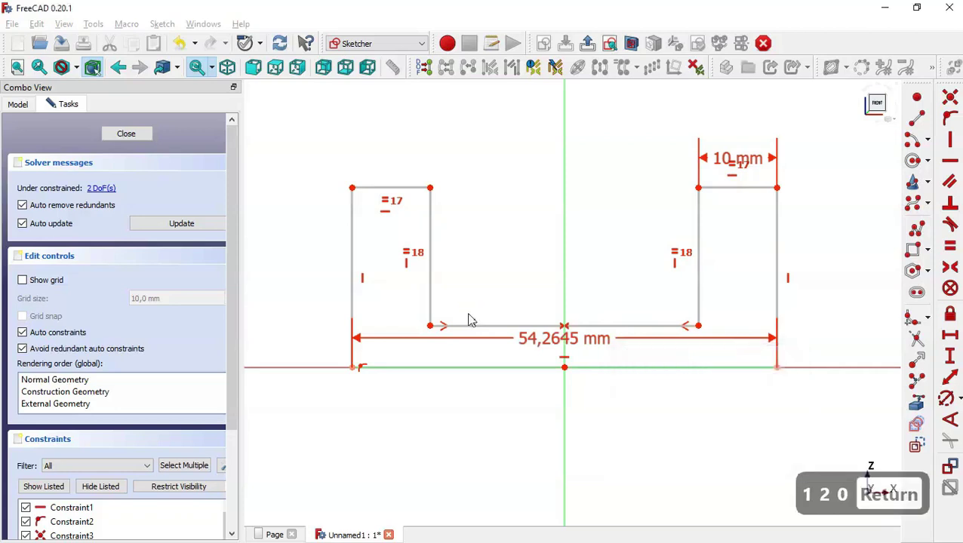
- Add vertical dimensions of 10 mm base thickness and 25 mm height, then close the sketch
scroll(517, 400, down, 3)
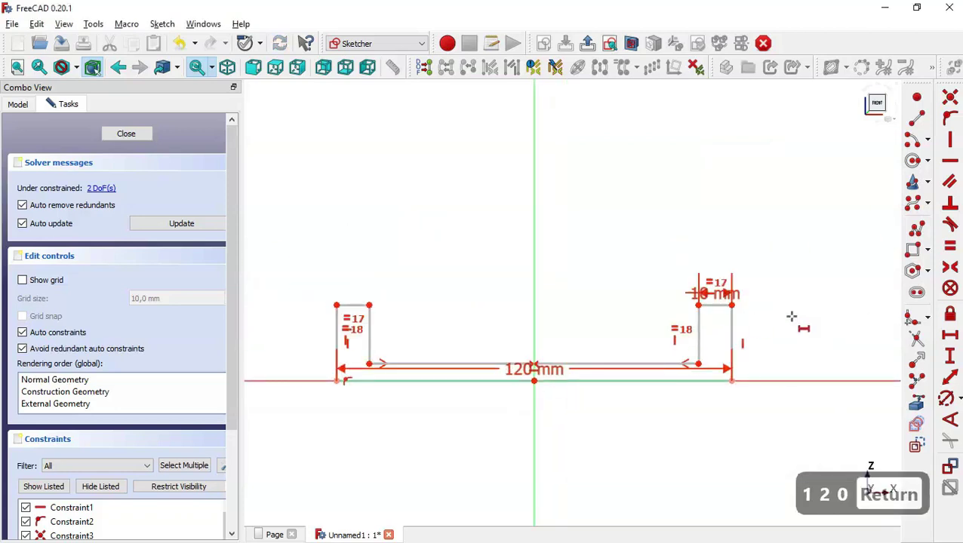
click(951, 360)
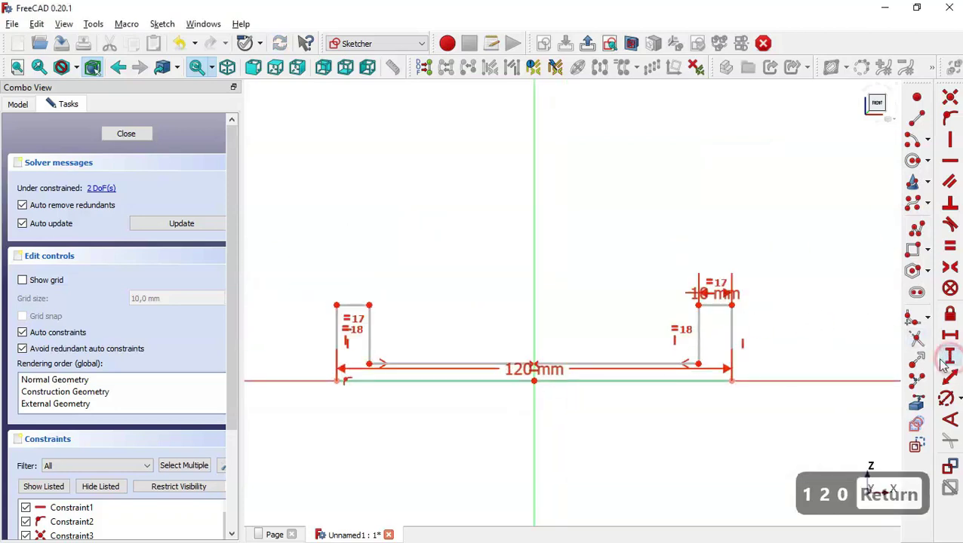
scroll(800, 383, up, 4)
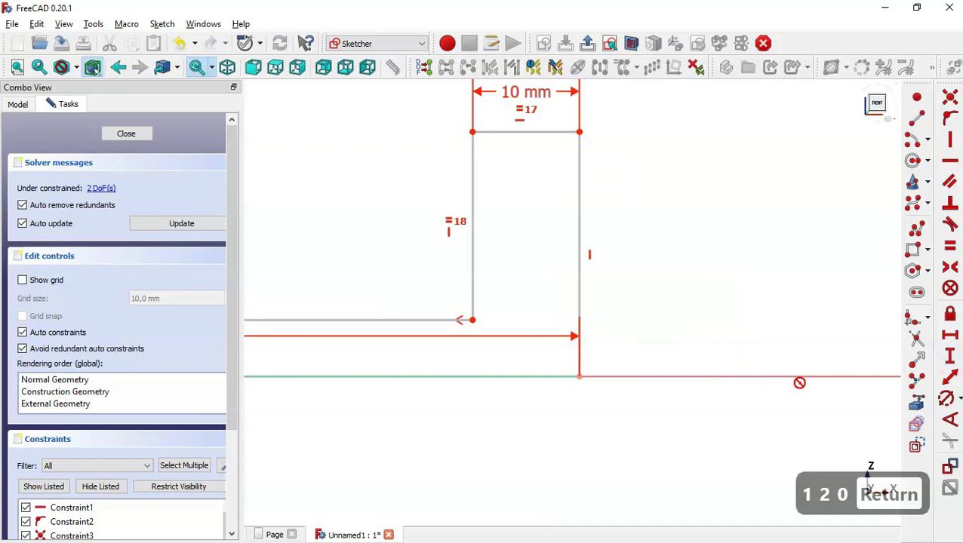
click(473, 320)
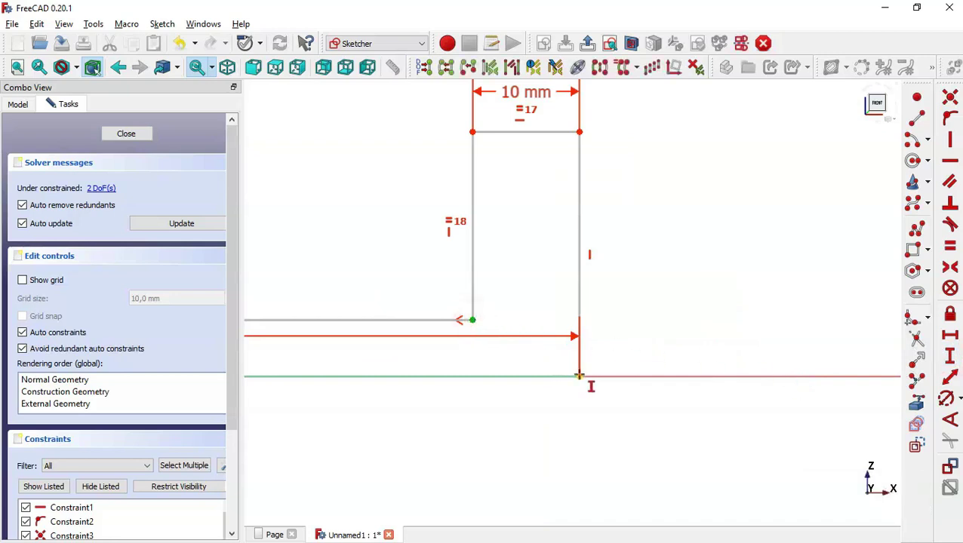
click(579, 375)
text(10)
key(Return)
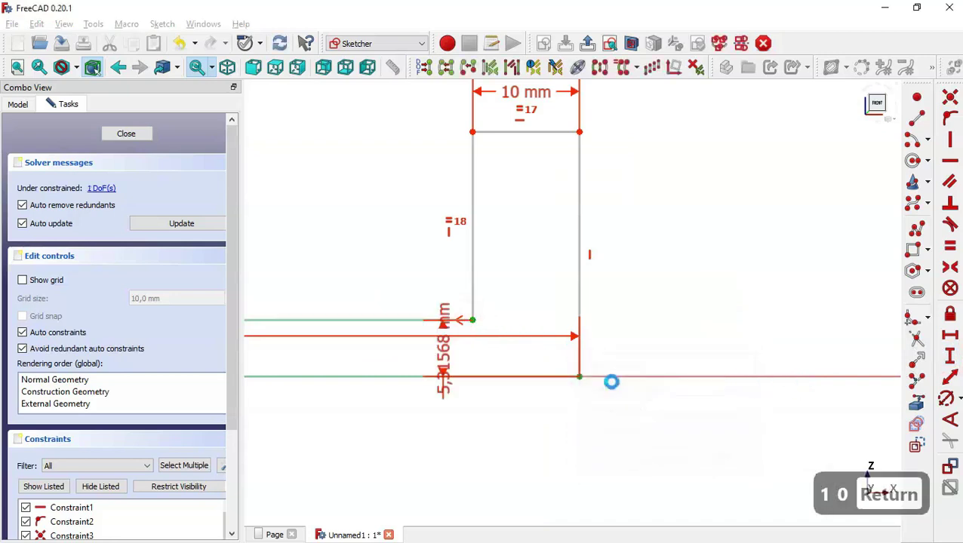
click(576, 266)
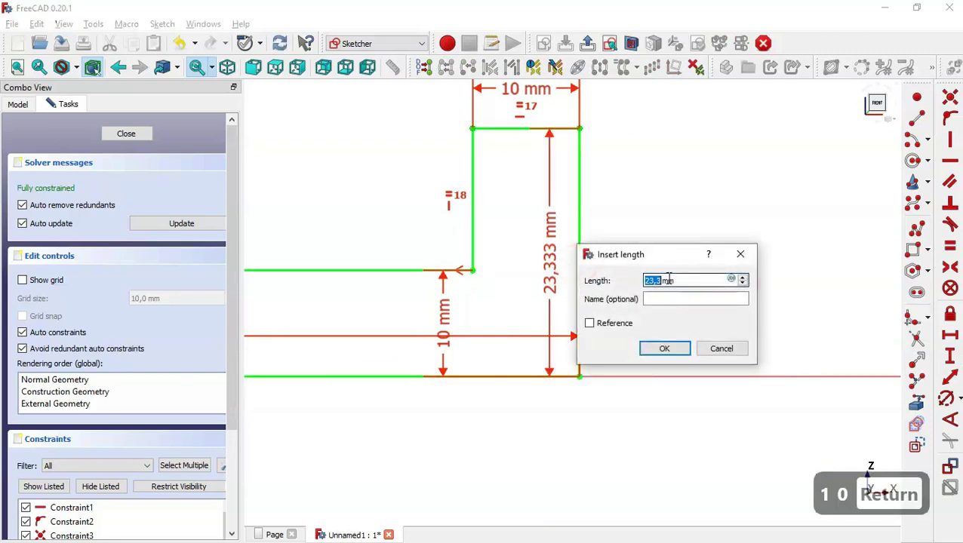
text(25)
key(Return)
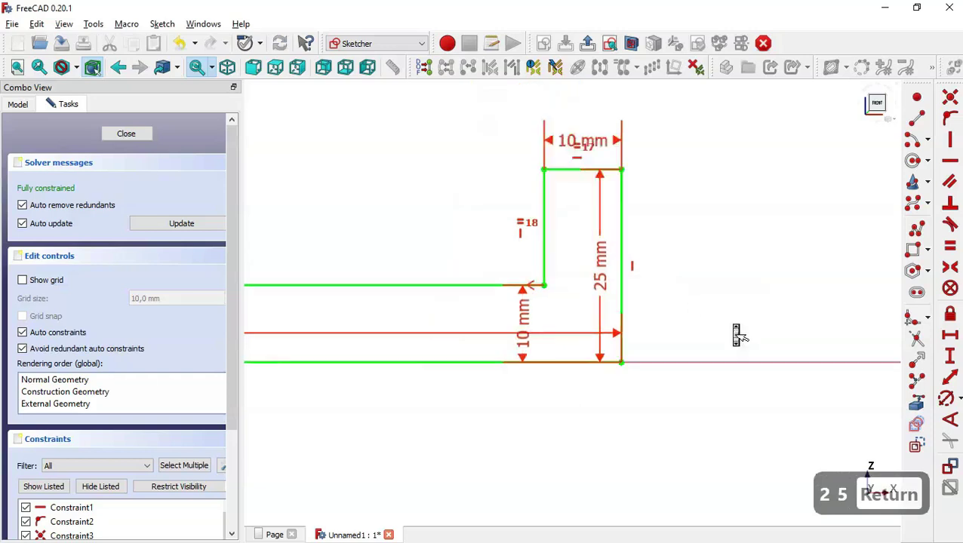
scroll(737, 334, down, 3)
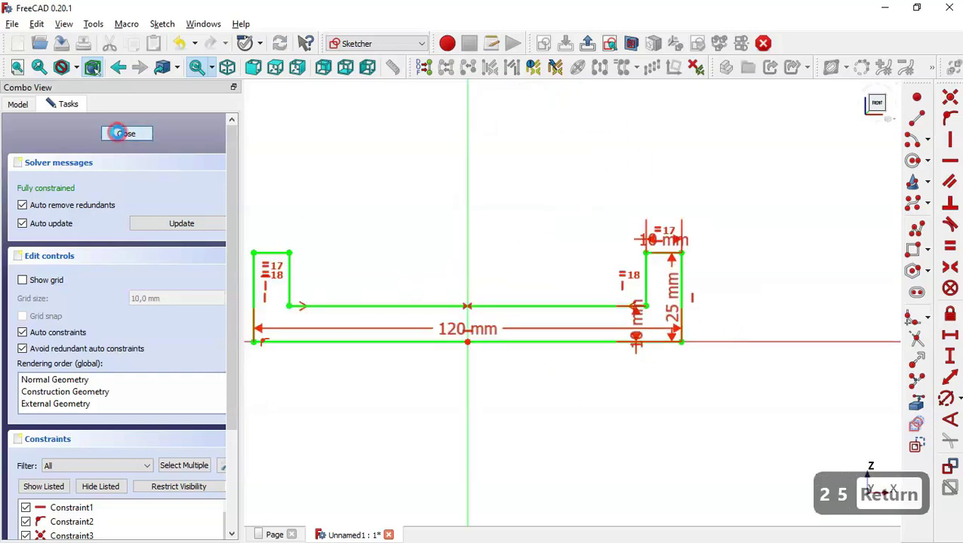
click(126, 133)
- Pad the U sketch 40 mm, symmetric to the sketch plane
key(Home)
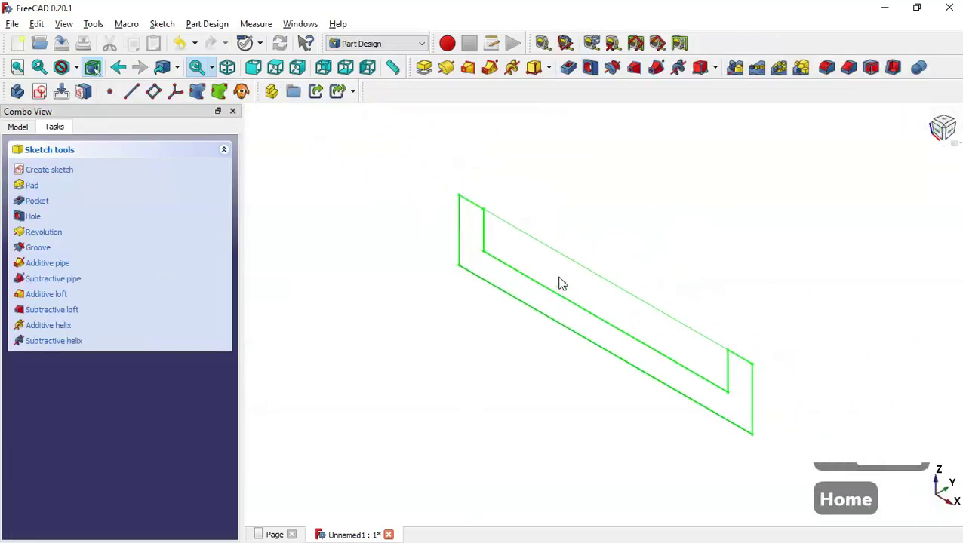
click(430, 74)
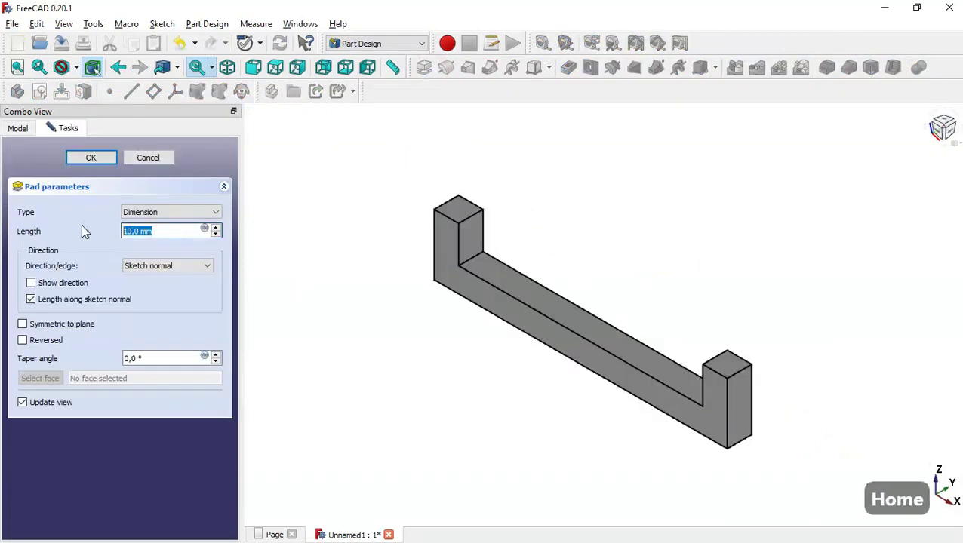
text(40)
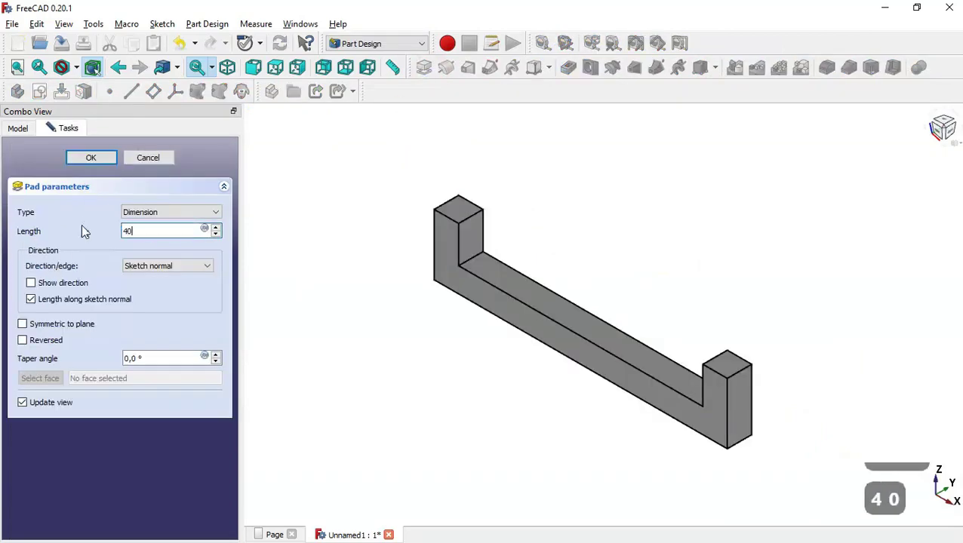
click(78, 325)
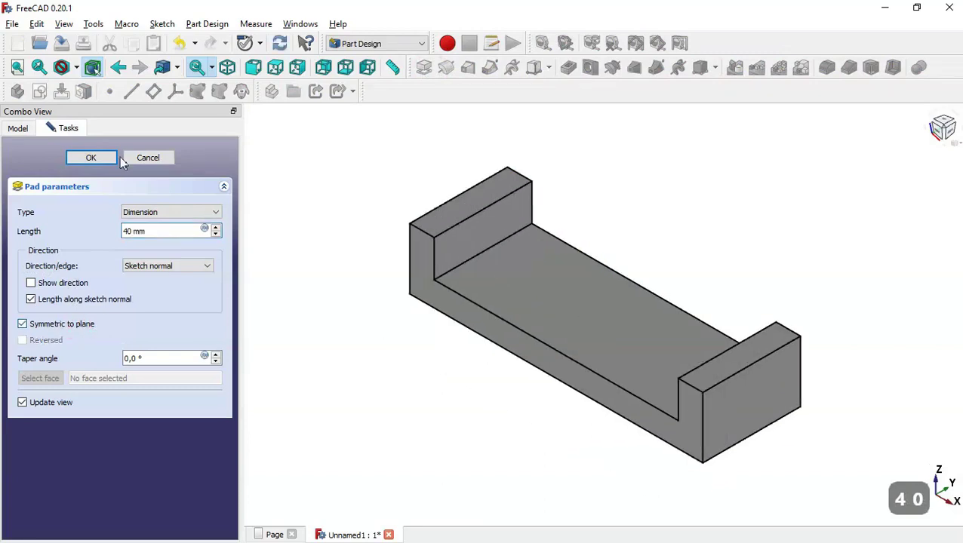
click(94, 163)
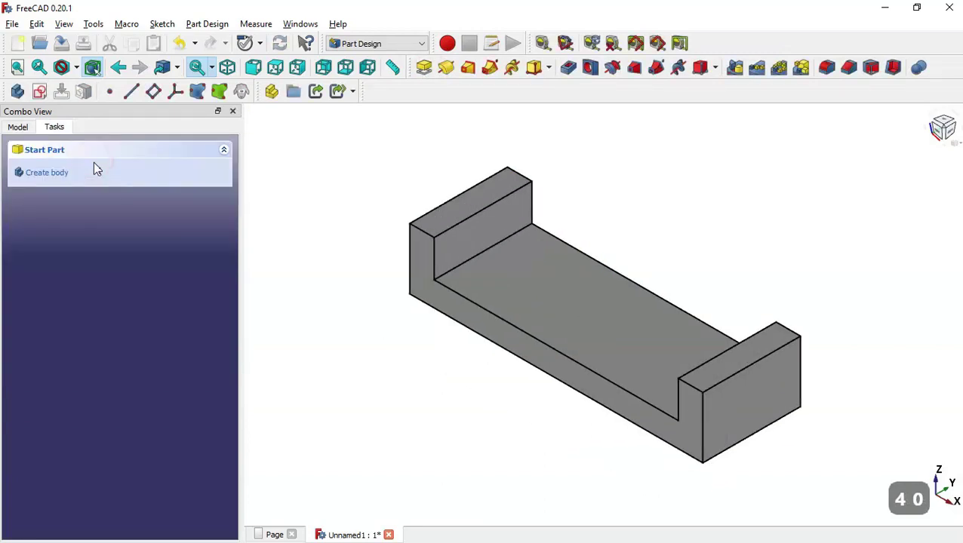
click(421, 229)
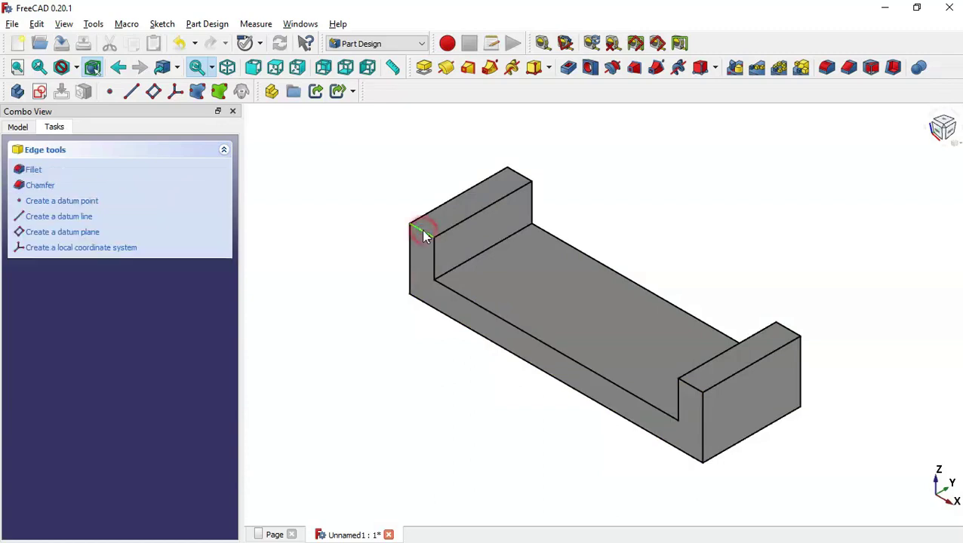
- Start a fillet on the selected edge and check the R5 rounding on the drawing
click(826, 67)
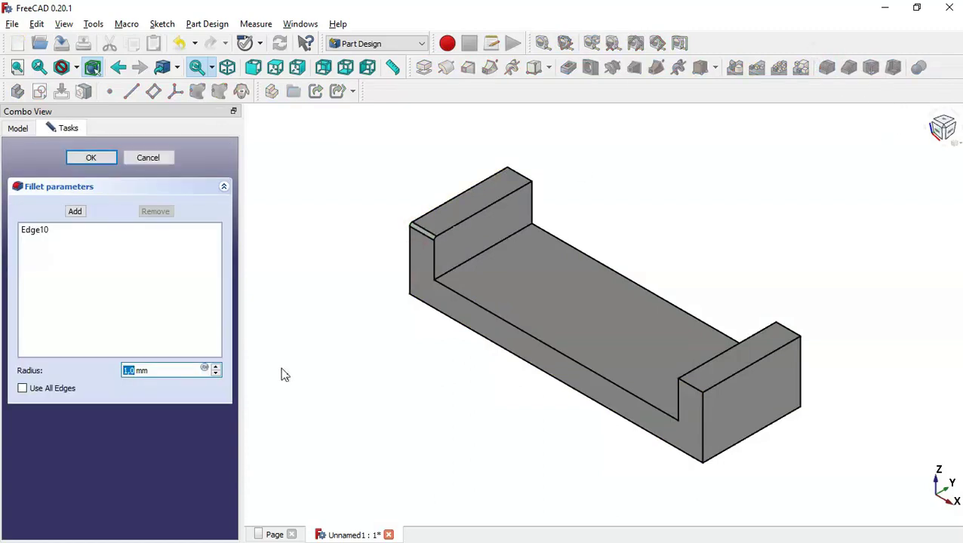
click(273, 535)
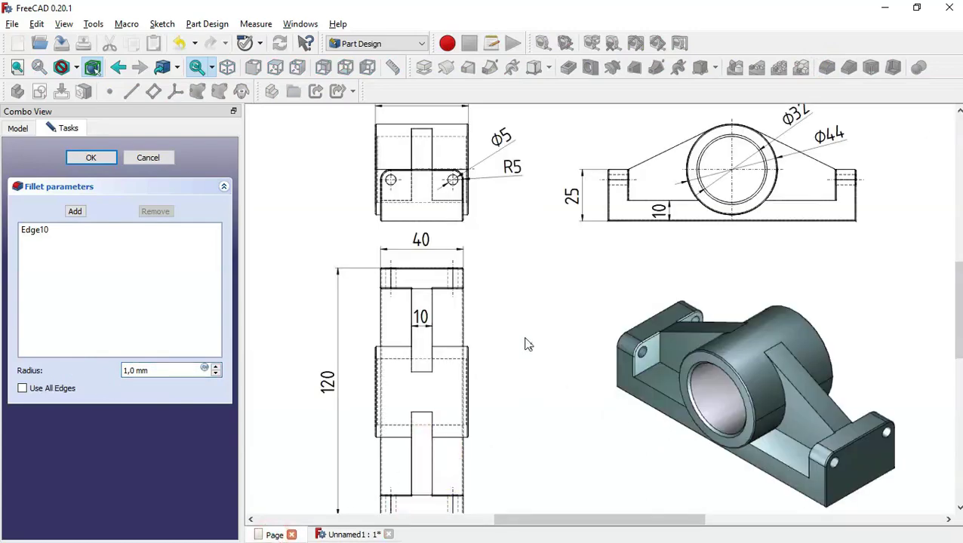
scroll(525, 339, up, 3)
scroll(494, 266, up, 5)
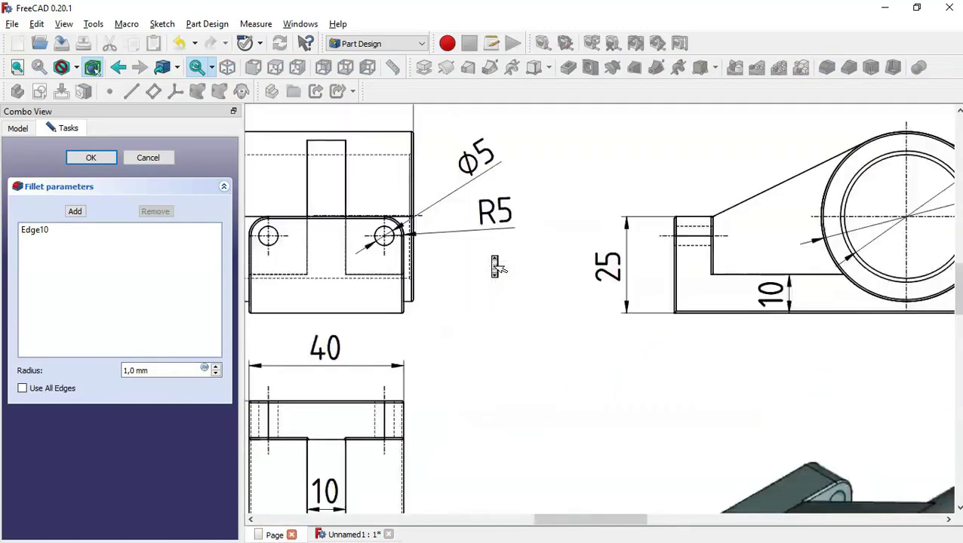
click(489, 260)
mouse_move(433, 254)
middle_down()
mouse_move(487, 314)
mouse_move(481, 301)
middle_up()
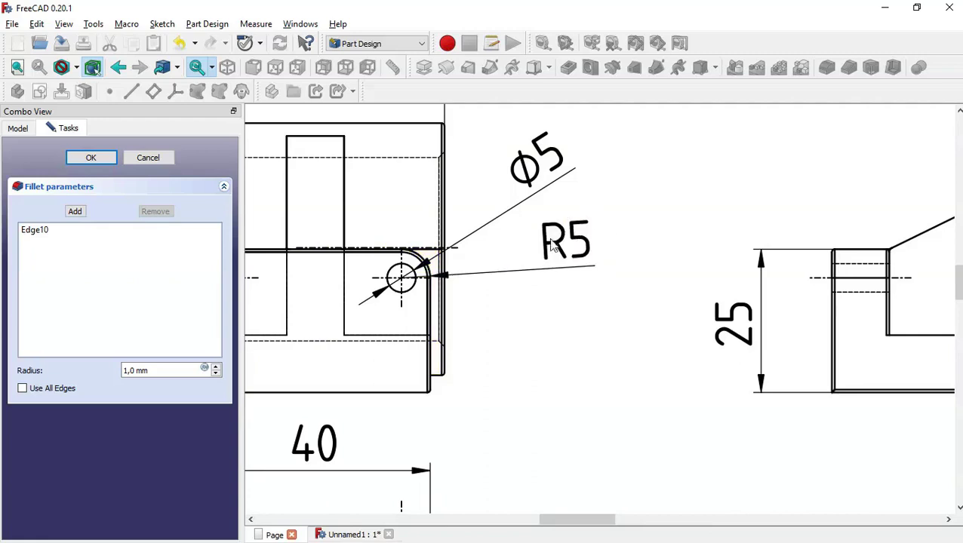
click(359, 536)
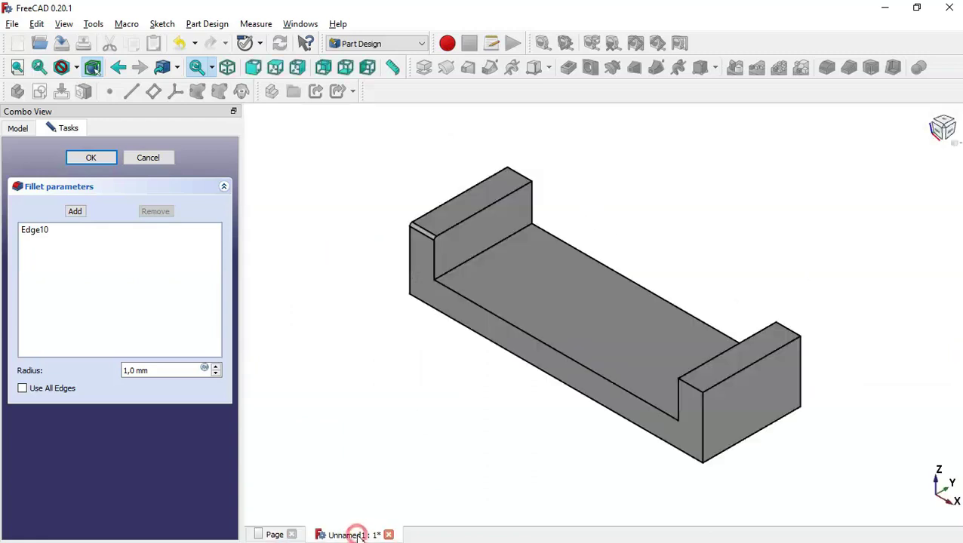
- Set the fillet radius to 5 mm, add the other upright top edges, and apply
drag(172, 365, 99, 363)
text(5)
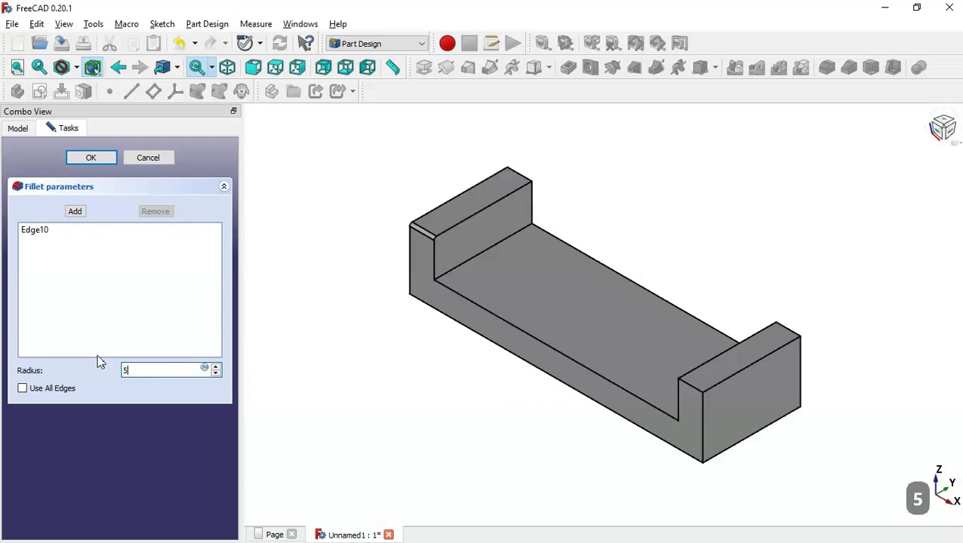
click(74, 212)
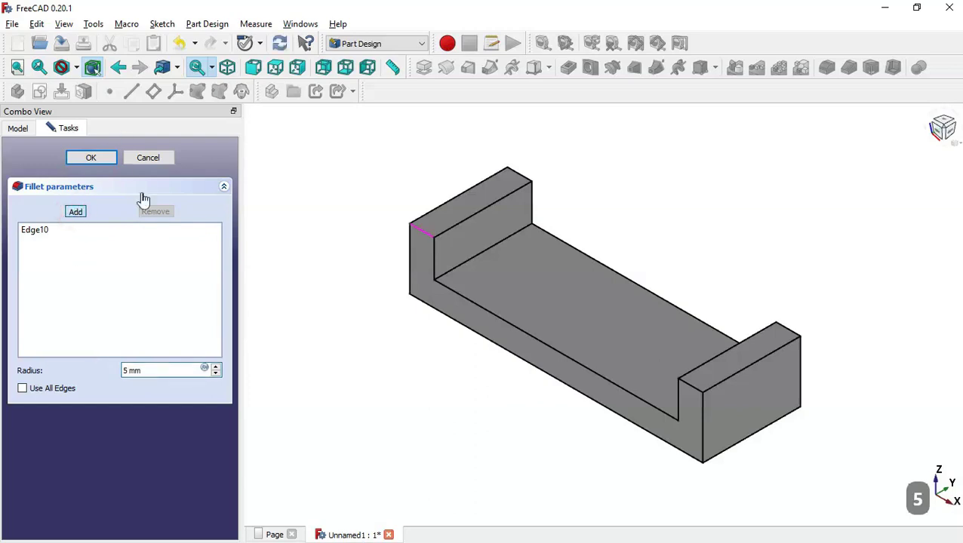
click(521, 174)
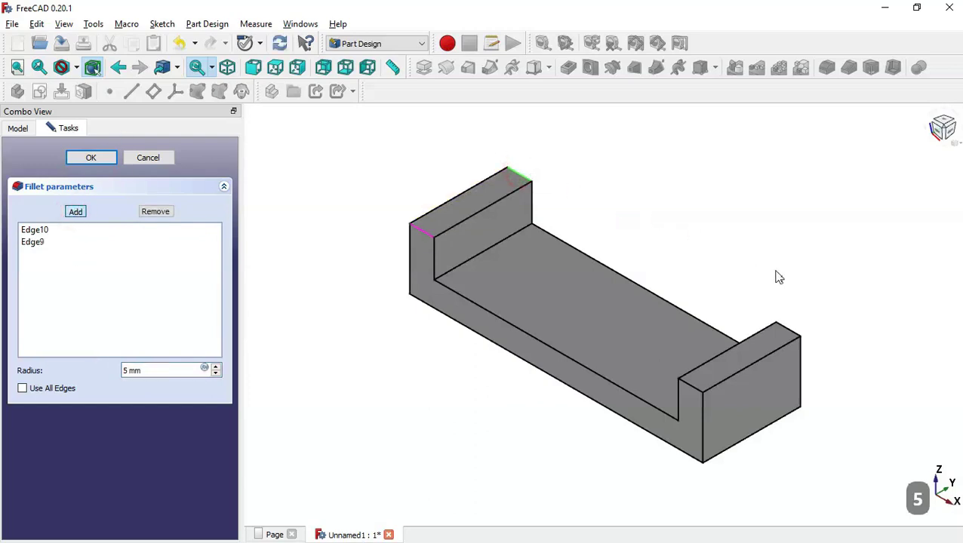
click(787, 330)
click(697, 386)
click(100, 158)
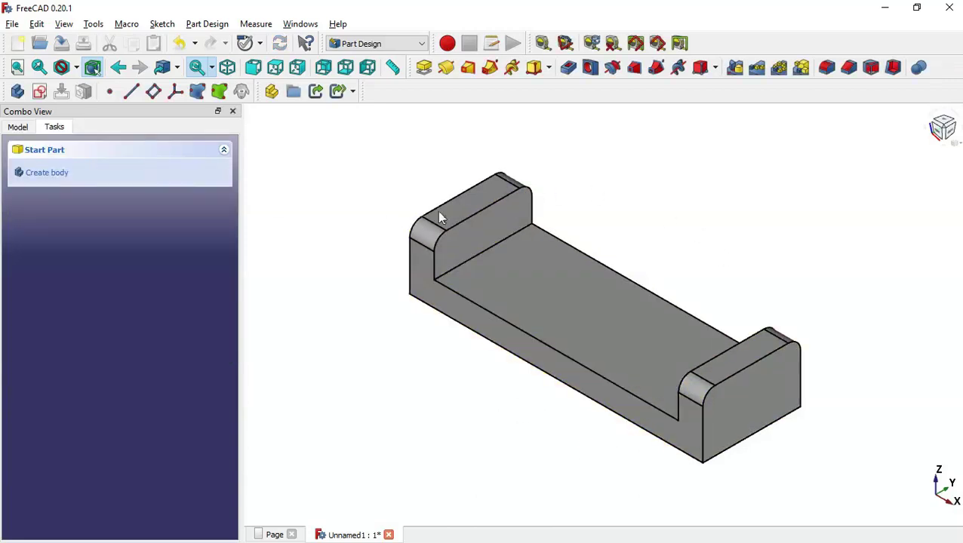
- Sketch on the left upright's inner face in section view and fillet both right corners
click(468, 238)
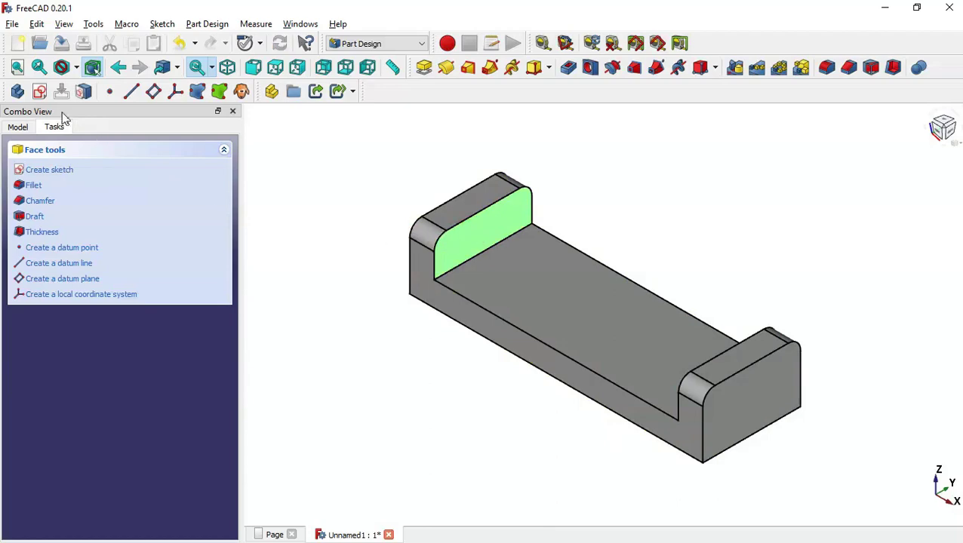
click(45, 95)
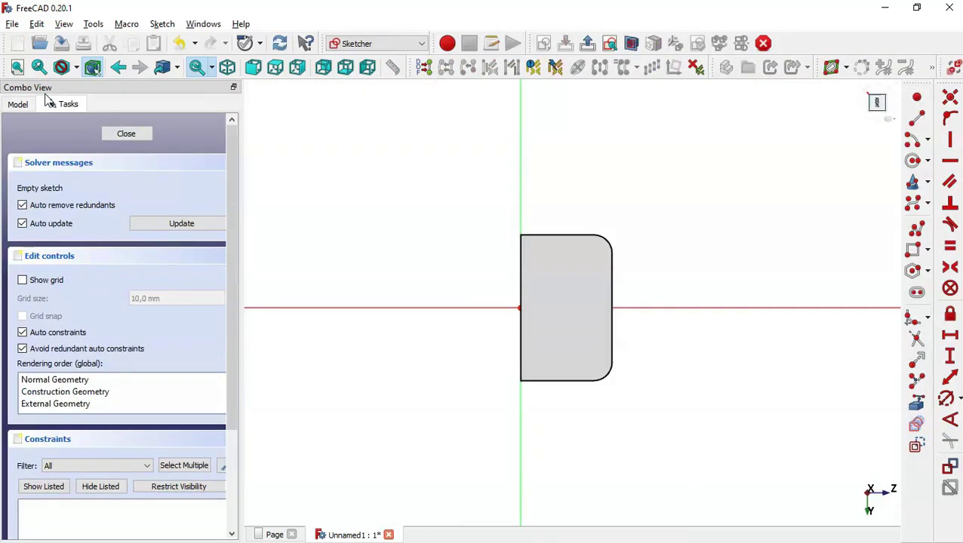
scroll(611, 328, up, 3)
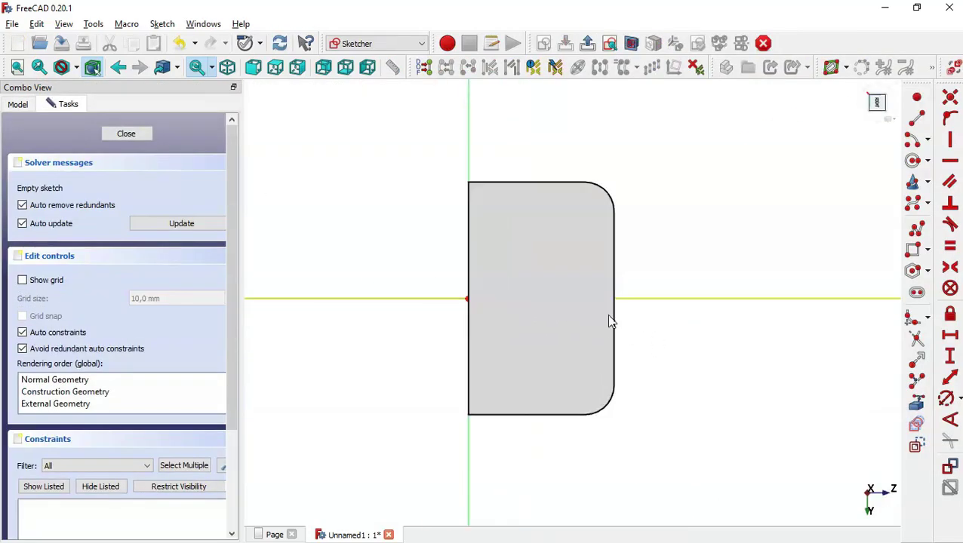
click(634, 47)
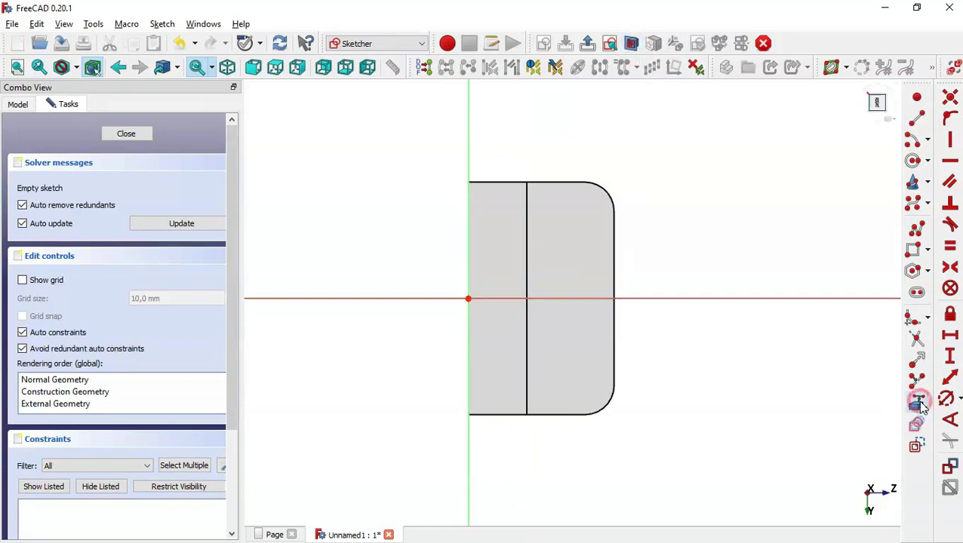
click(918, 403)
click(609, 194)
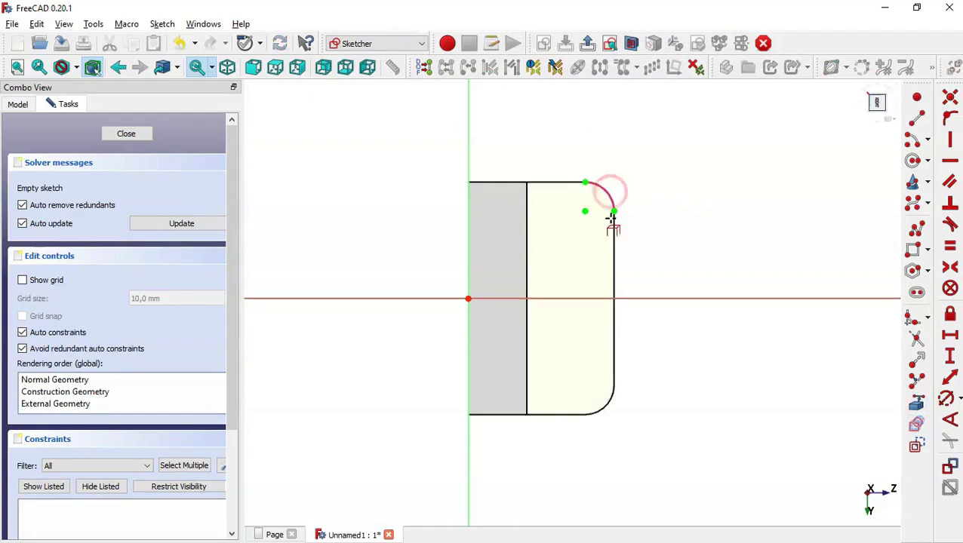
click(604, 401)
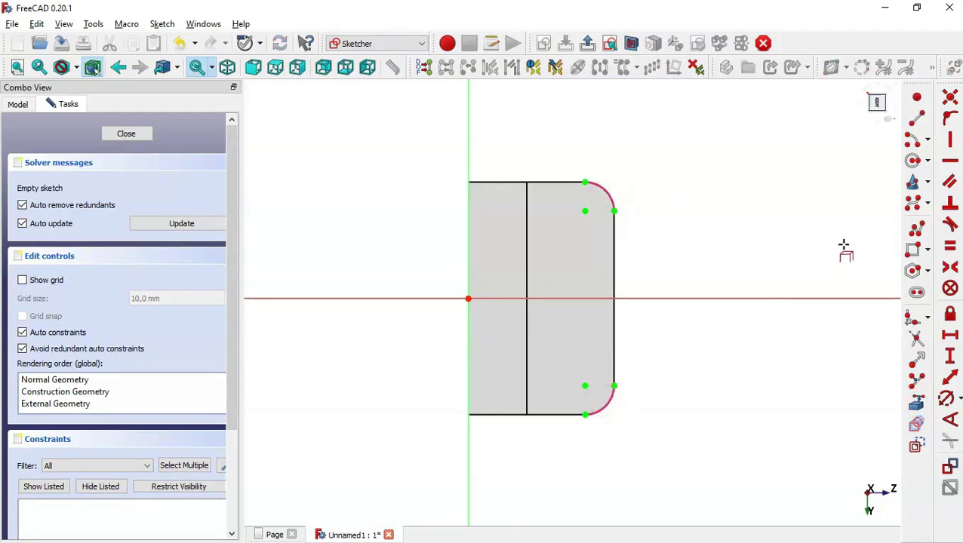
- Draw two circles at the fillet arc centres and make them equal
click(585, 211)
click(652, 240)
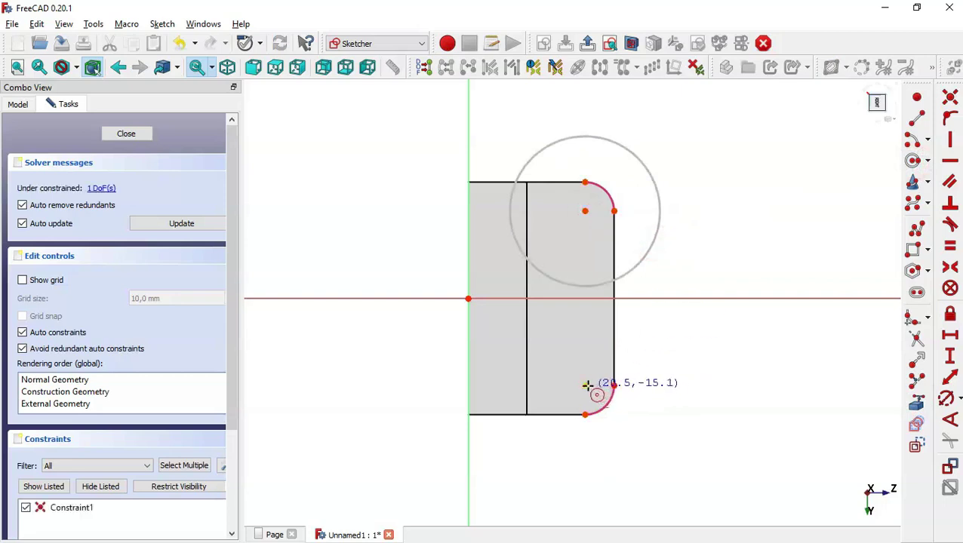
click(586, 385)
click(638, 424)
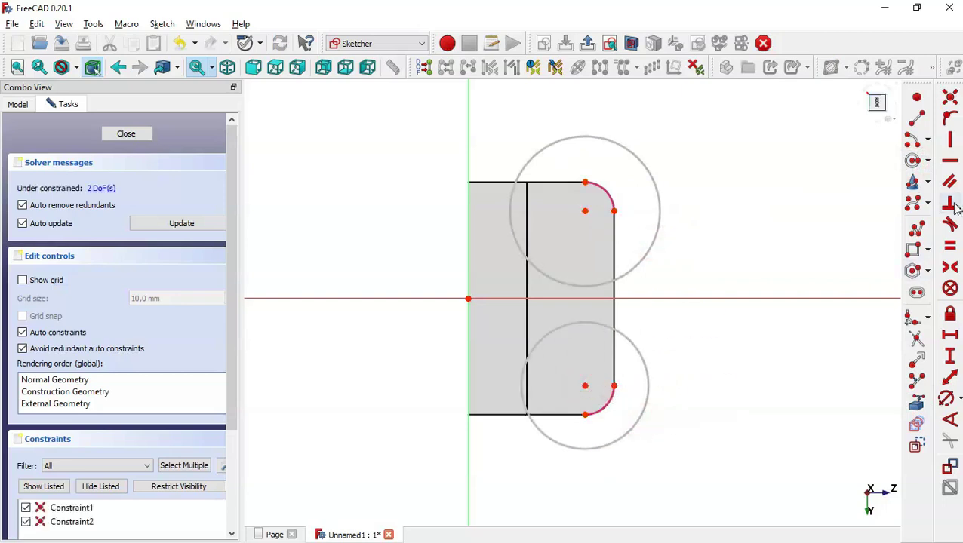
click(951, 248)
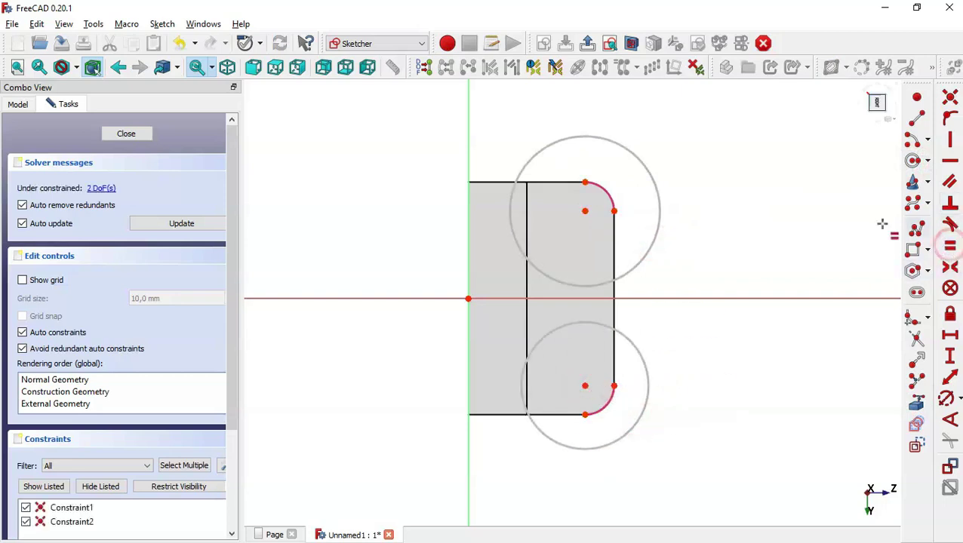
click(662, 215)
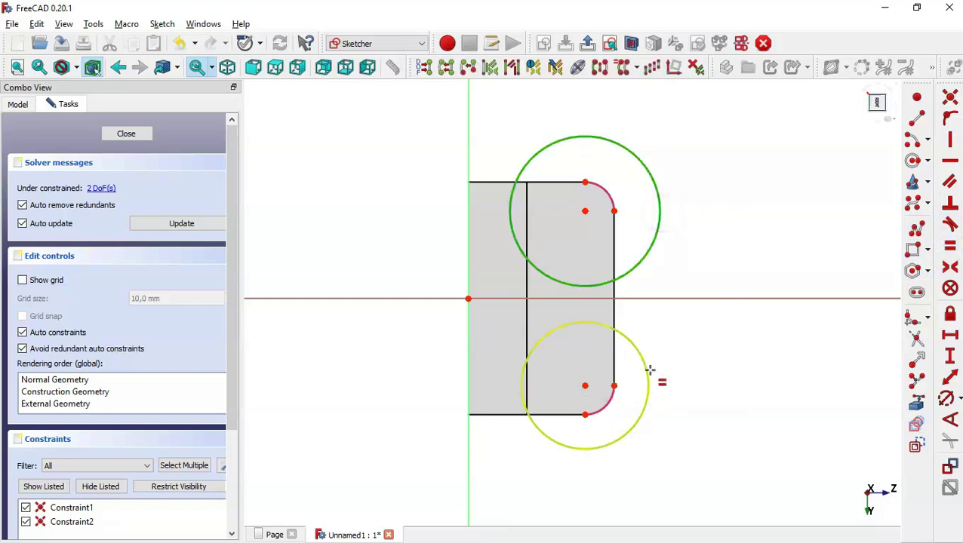
click(643, 366)
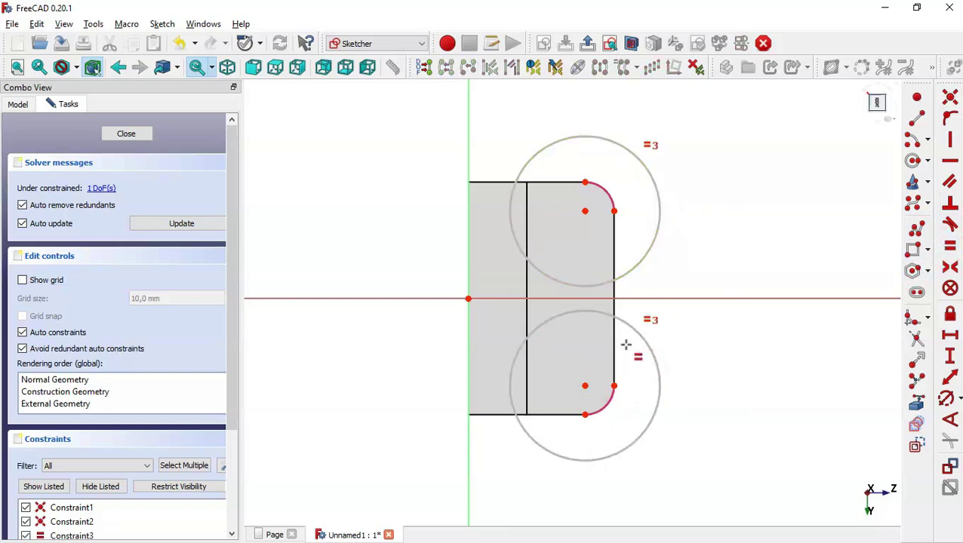
- Give the upper circle a 5 mm diameter, per the drawing, and close the sketch
click(274, 535)
mouse_move(559, 365)
middle_down()
mouse_move(555, 327)
mouse_move(634, 361)
middle_up()
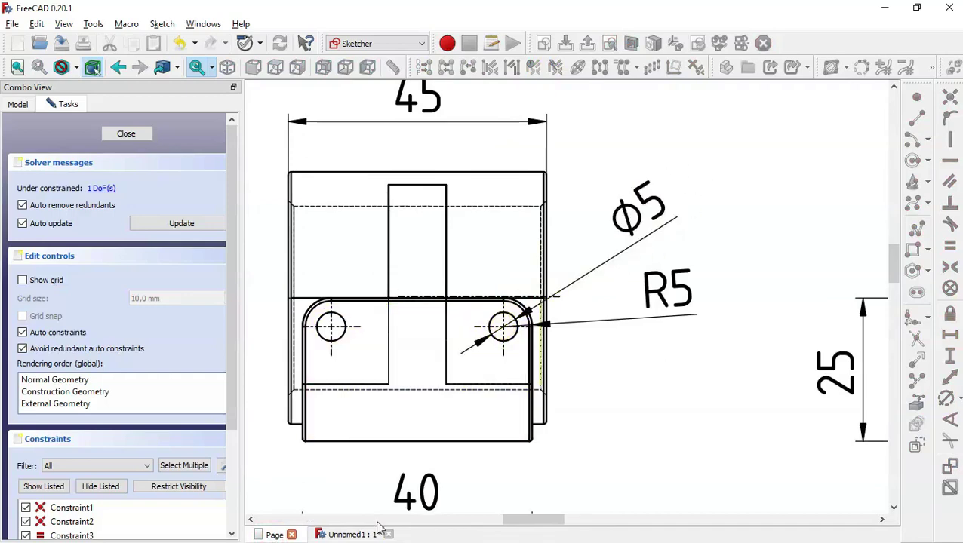
click(344, 534)
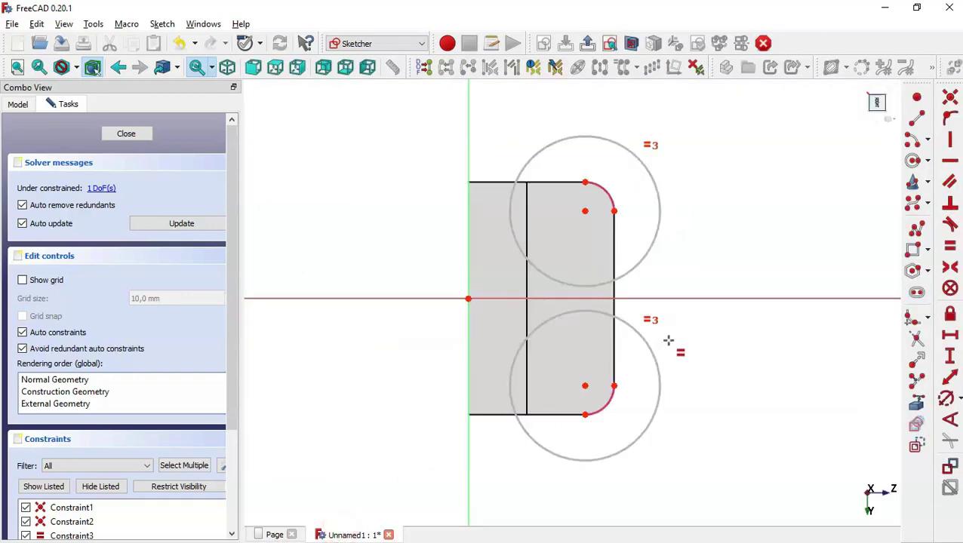
click(946, 400)
click(654, 240)
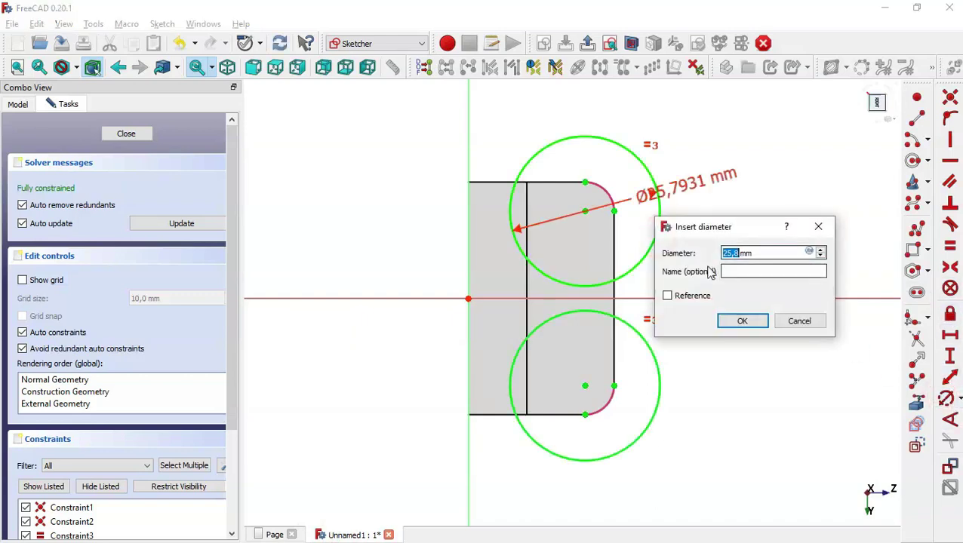
text(5)
key(Return)
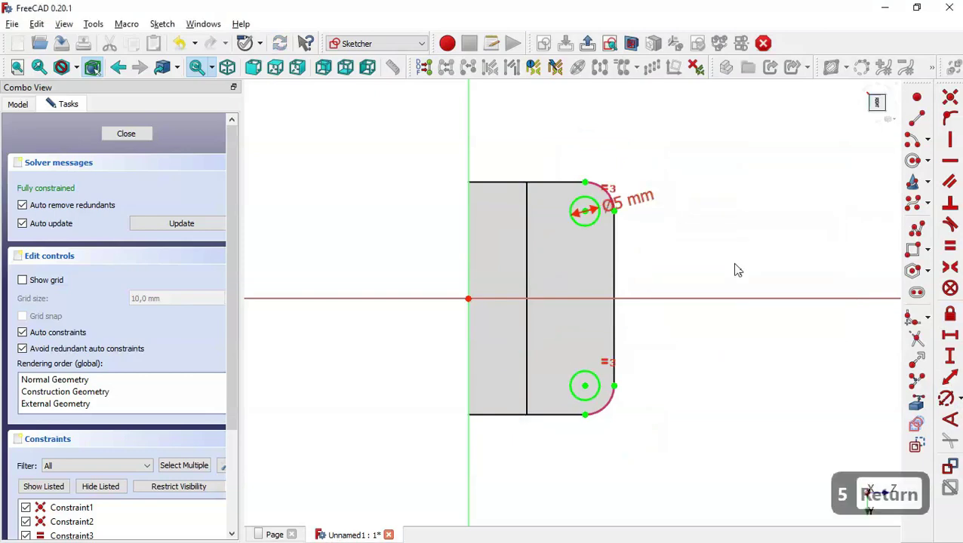
click(149, 133)
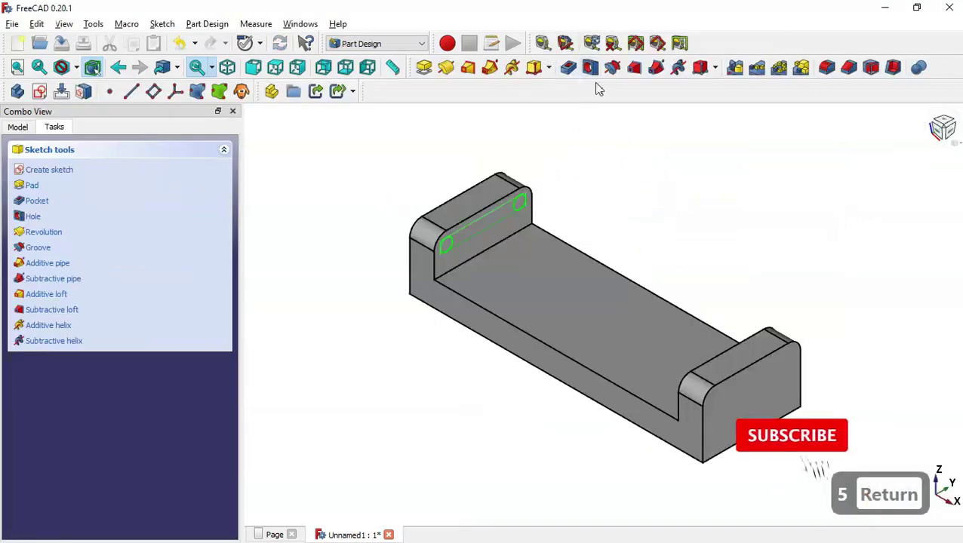
- Pocket the hole sketch Through all, symmetric to plane
click(569, 67)
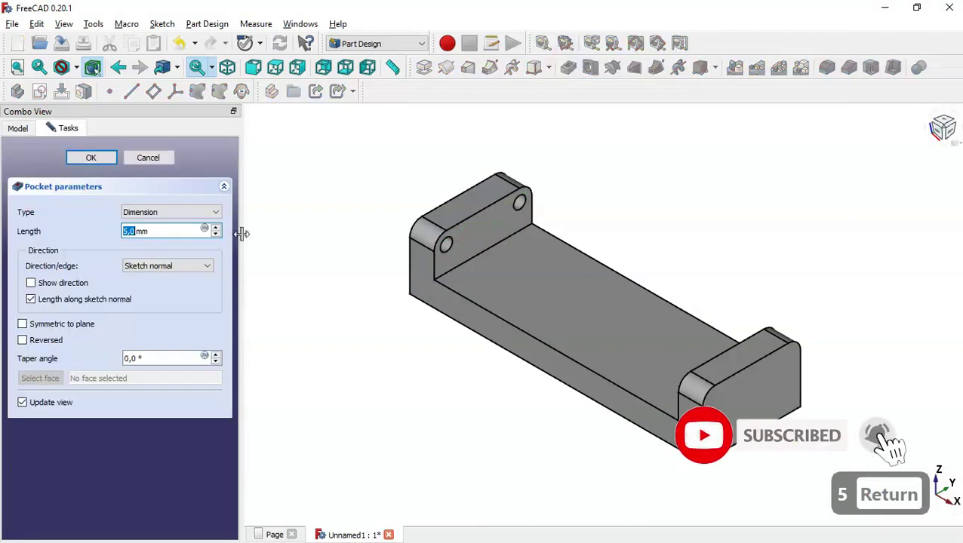
click(181, 214)
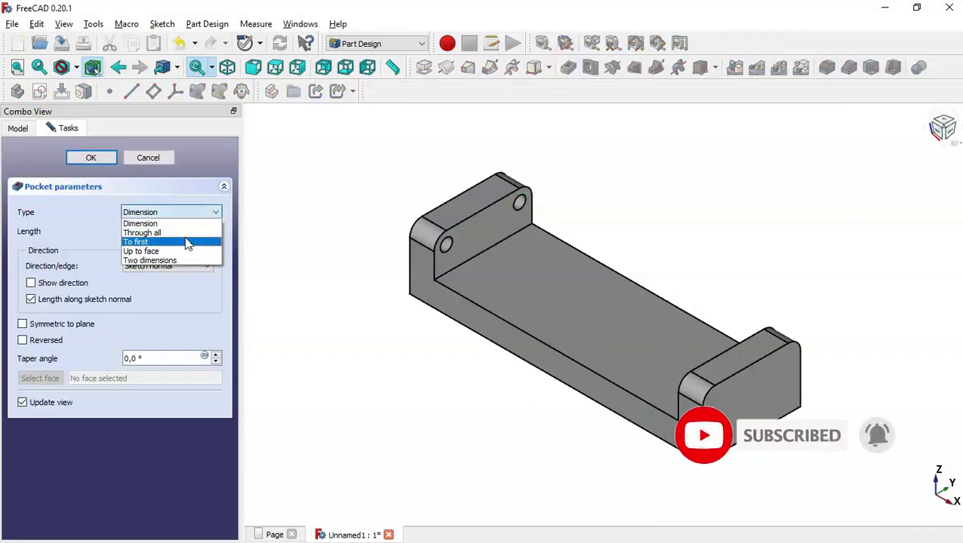
click(198, 234)
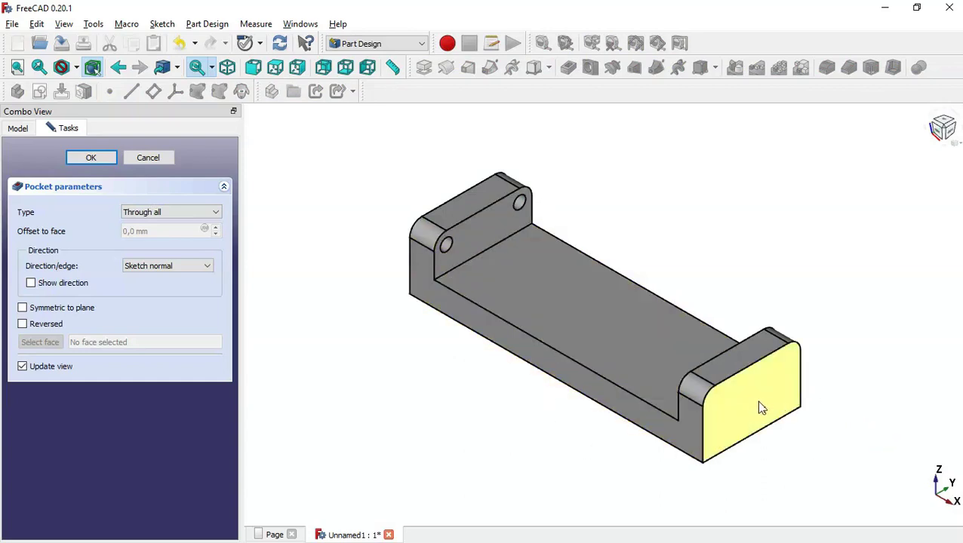
click(80, 315)
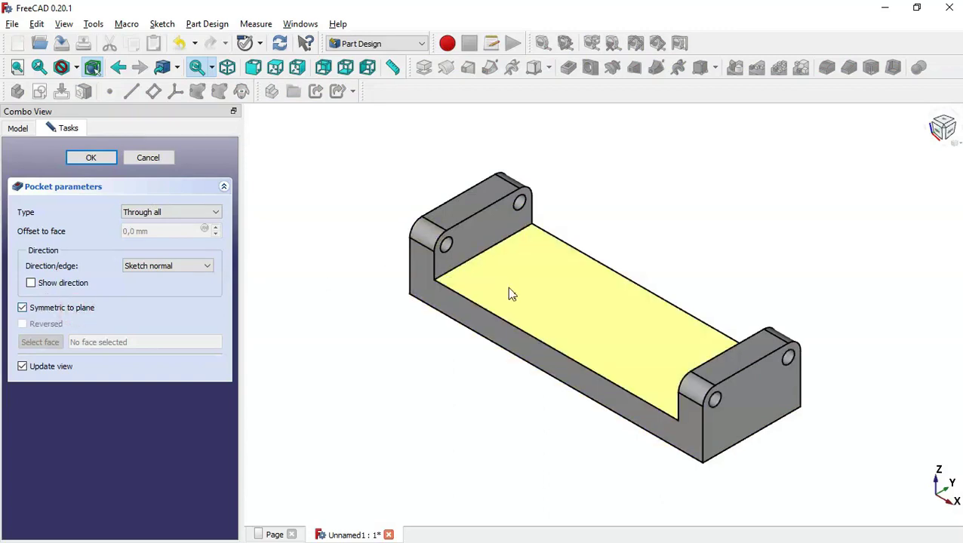
click(107, 160)
click(378, 316)
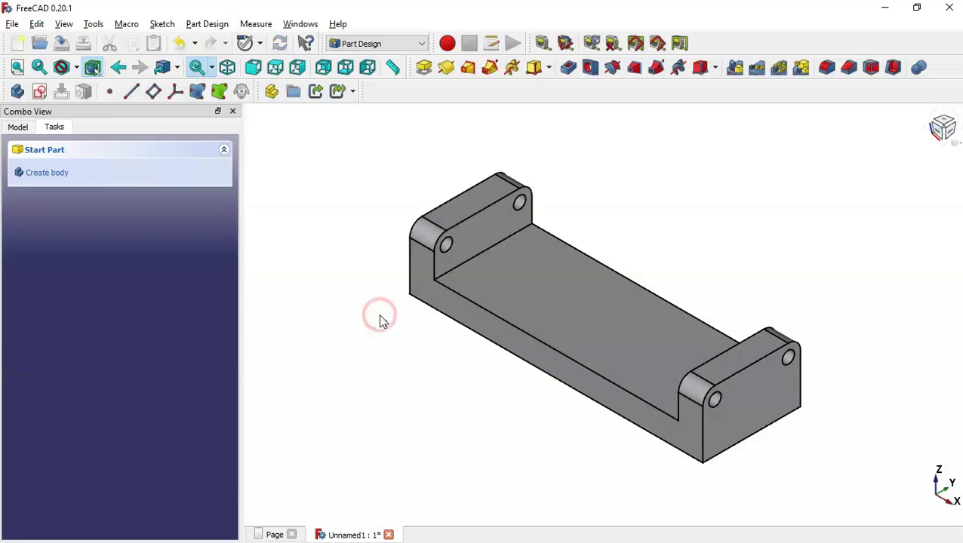
- Start a new sketch on the vertical base plane, shown sectioned at the sketch plane
click(40, 91)
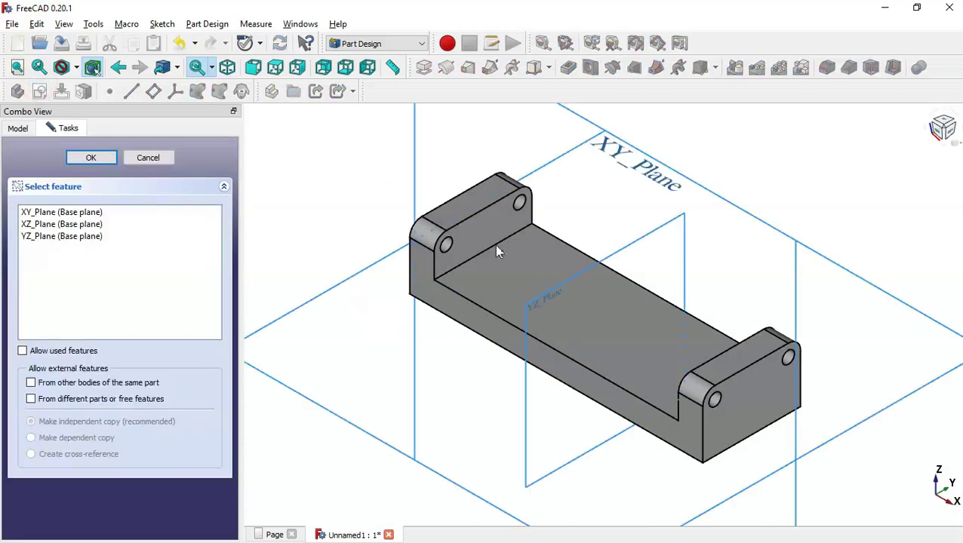
scroll(561, 389, down, 5)
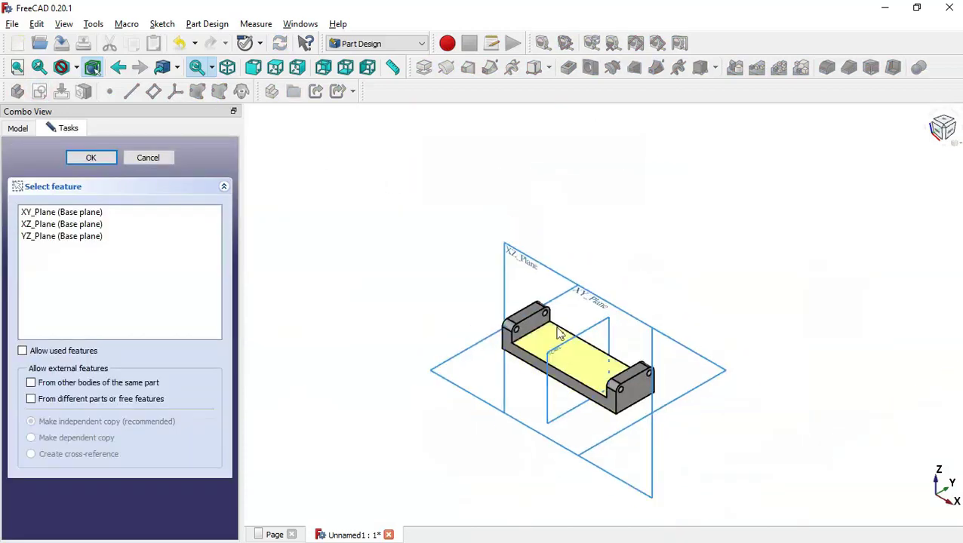
click(528, 268)
scroll(647, 354, up, 4)
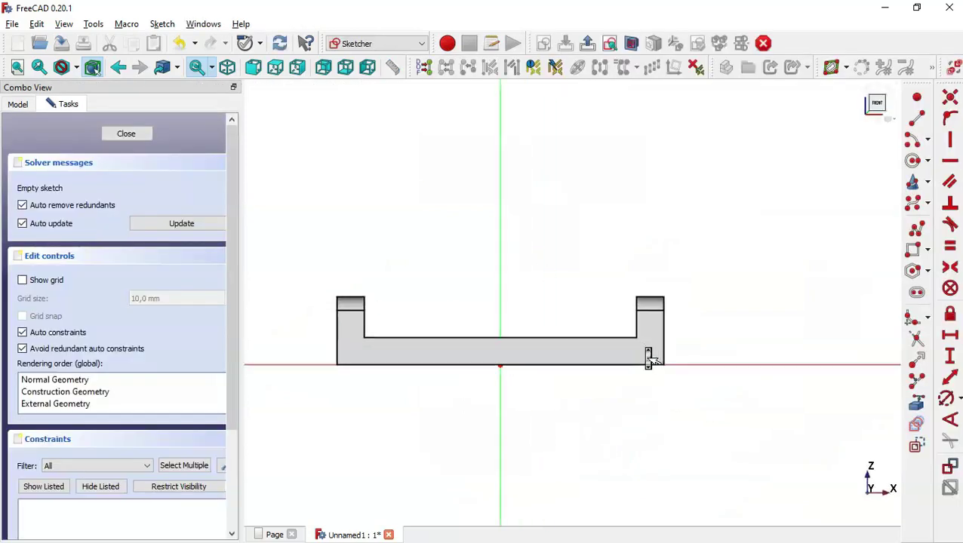
click(633, 43)
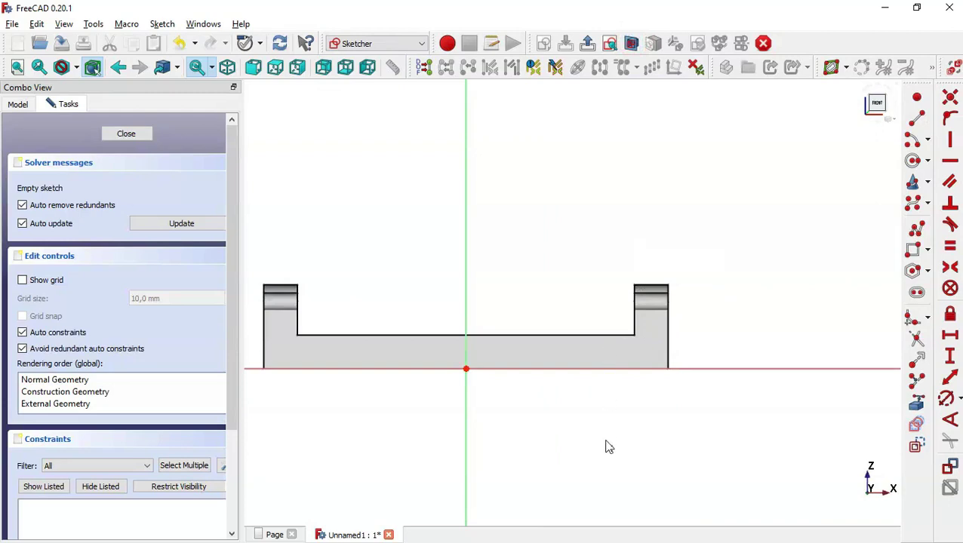
- Reference both pillar top edges and the base's inner bottom edge as external geometry
click(917, 405)
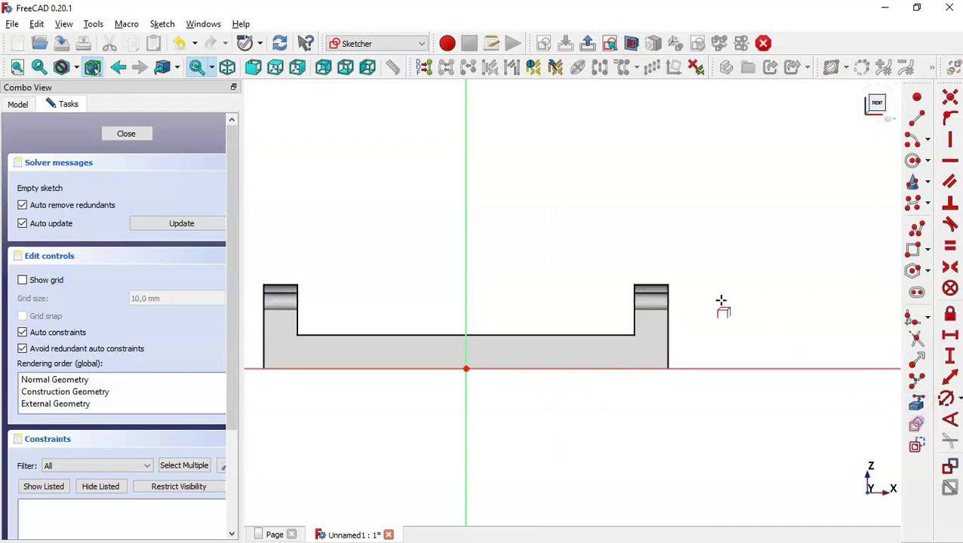
click(647, 283)
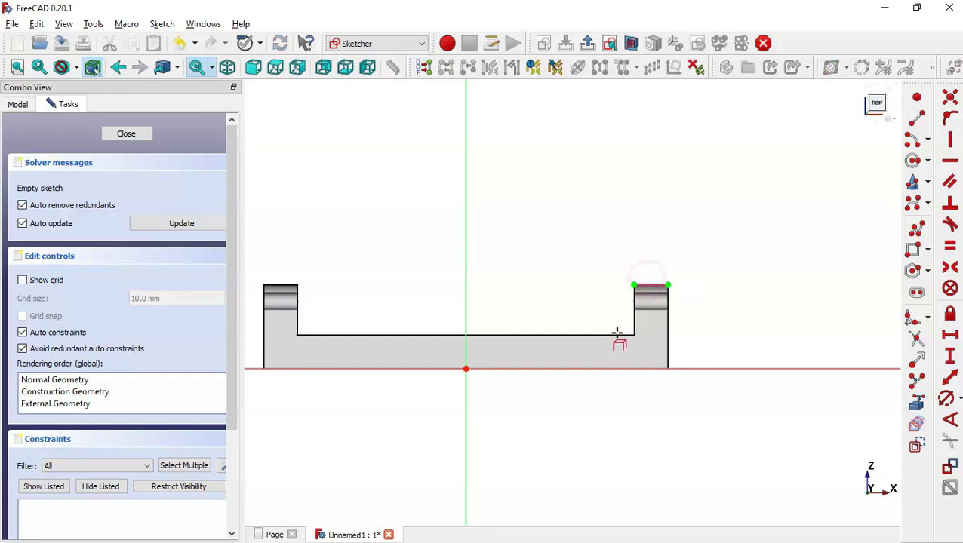
click(606, 335)
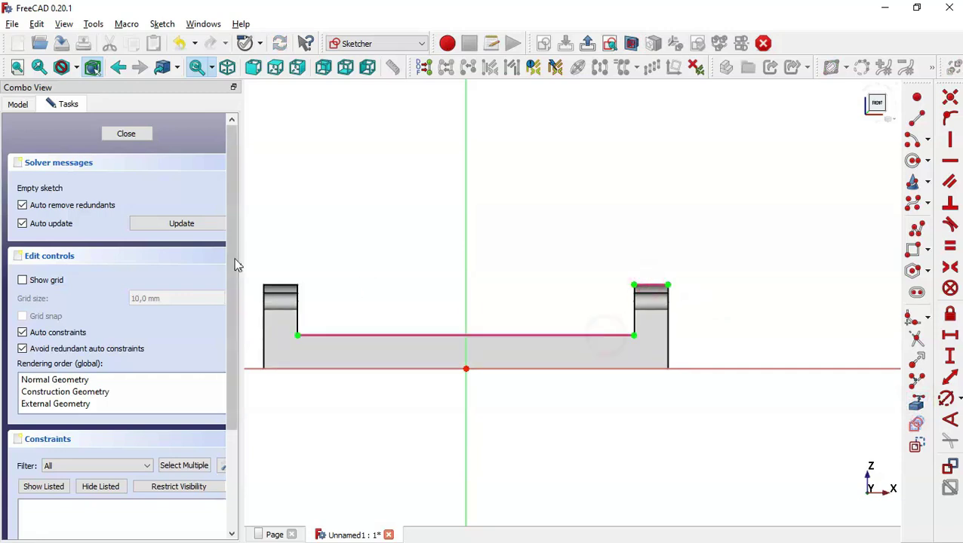
click(276, 285)
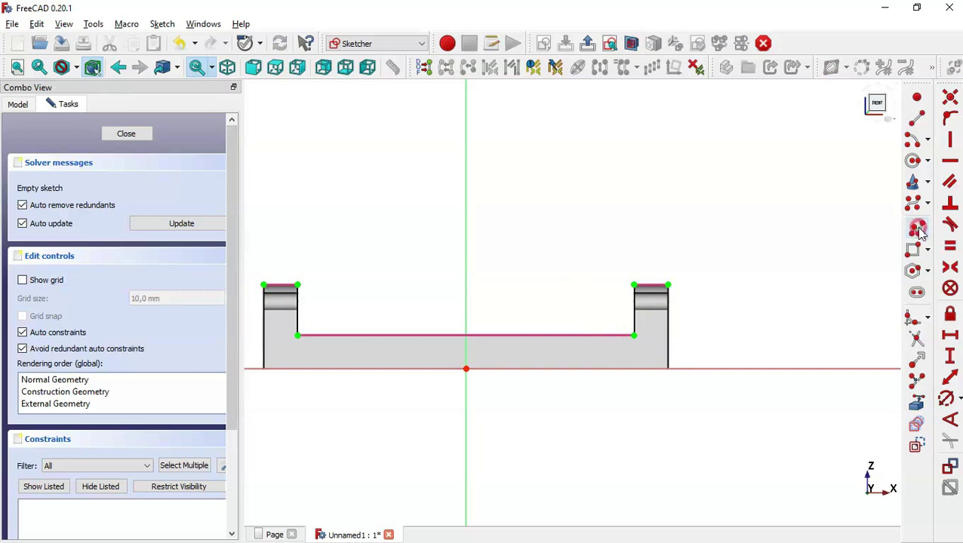
- Begin the rib polyline down the right pillar's inner side and across the base
click(634, 286)
click(634, 335)
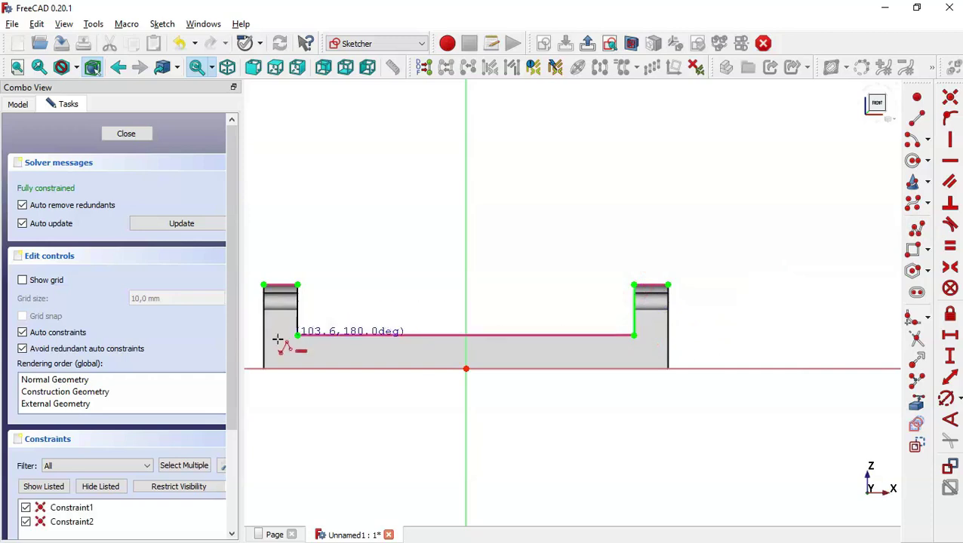
click(299, 336)
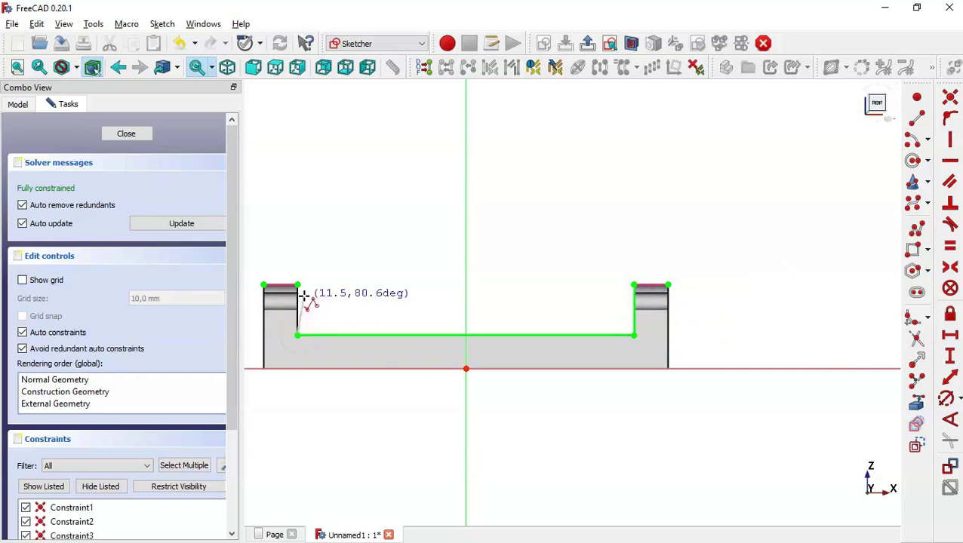
- Finish the rib outline: up the left pillar, a sloped line, top arc, and a slope back to the right corner
click(299, 286)
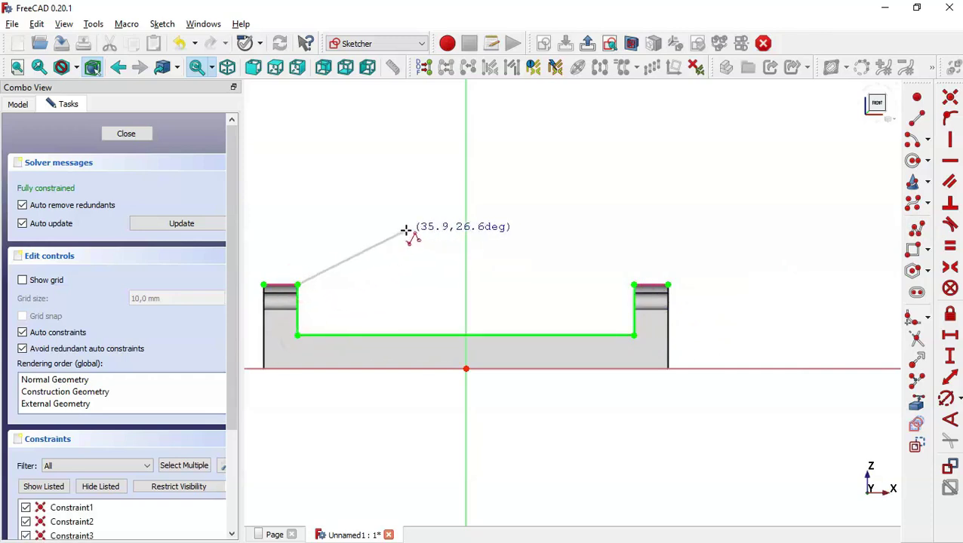
click(413, 222)
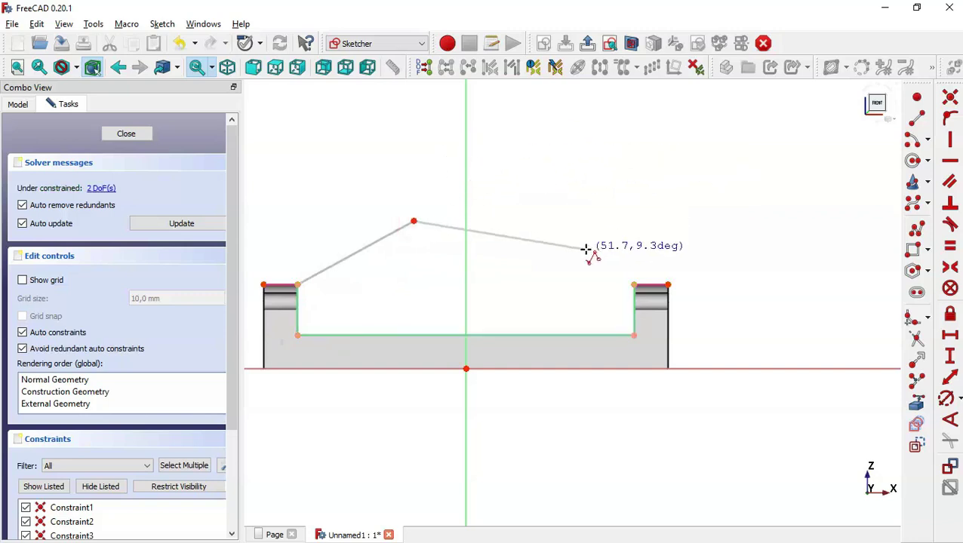
key(m)
key(m)
key(m)
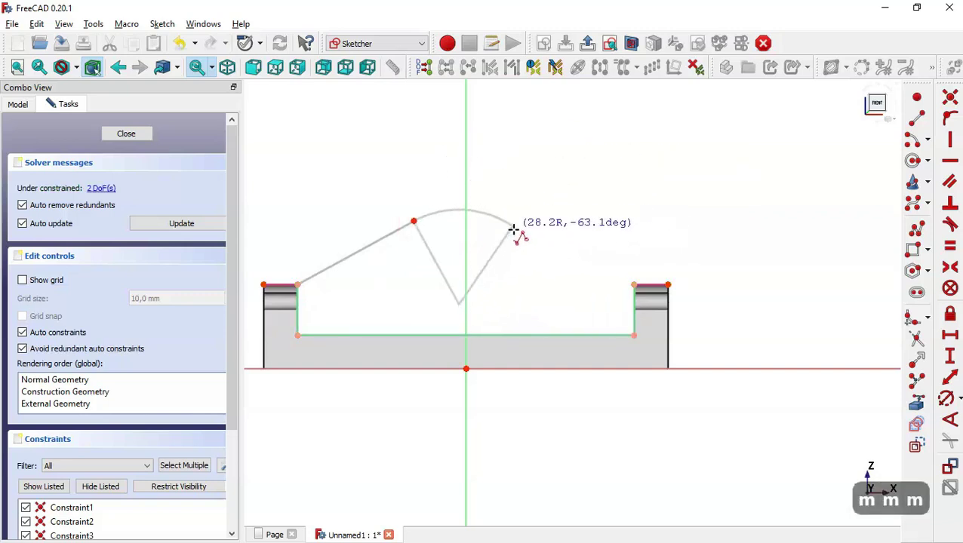
click(508, 218)
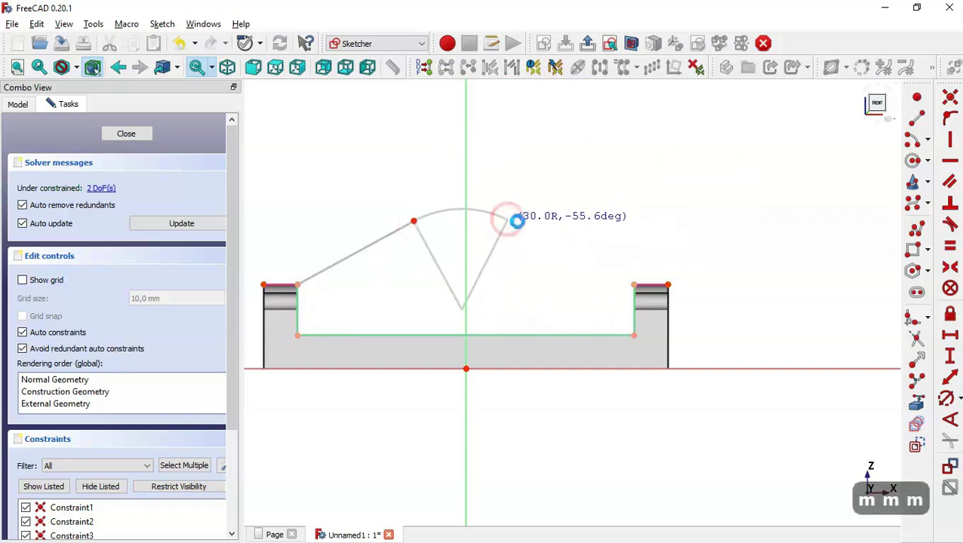
key(m)
key(m)
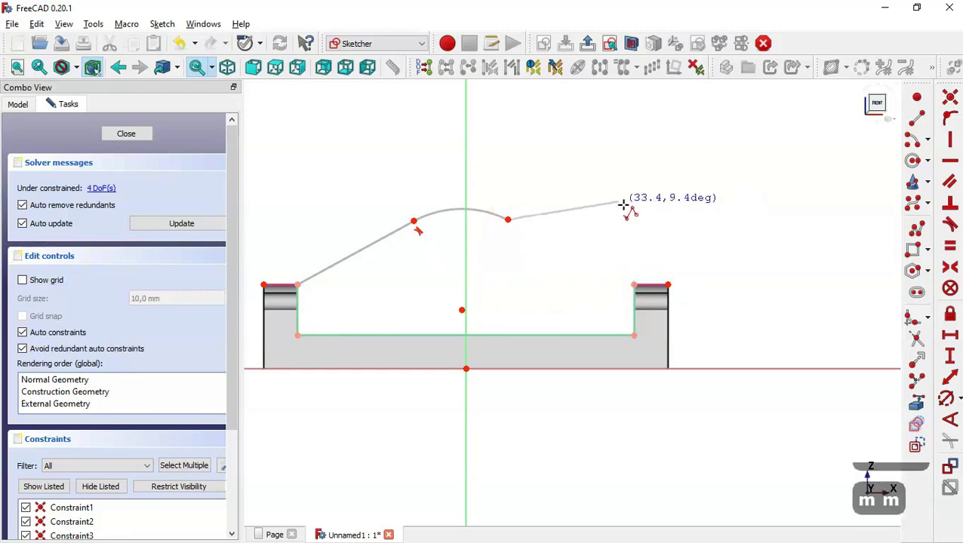
click(633, 284)
key(Escape)
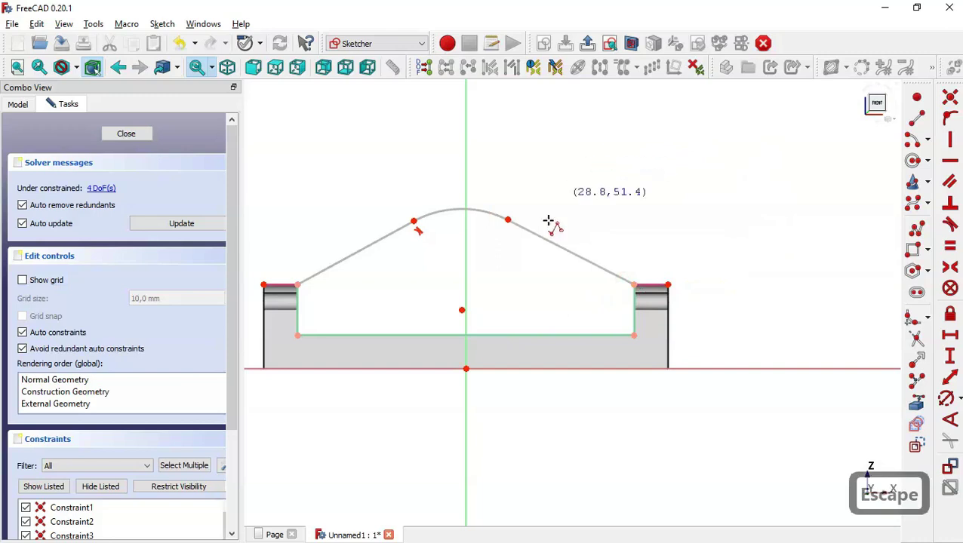
key(Escape)
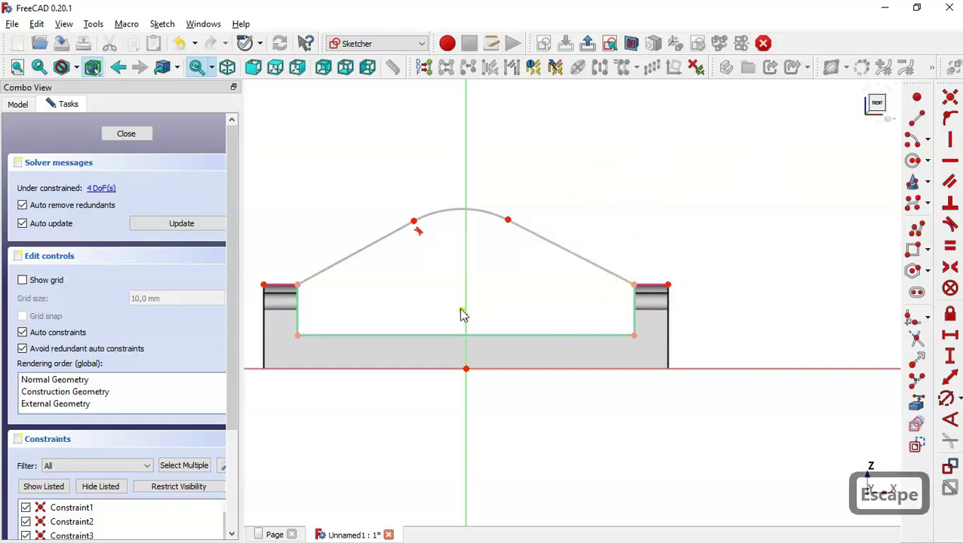
- Constrain the arc centre vertically above the origin and tangent to the right slope, then show the drawing
click(466, 370)
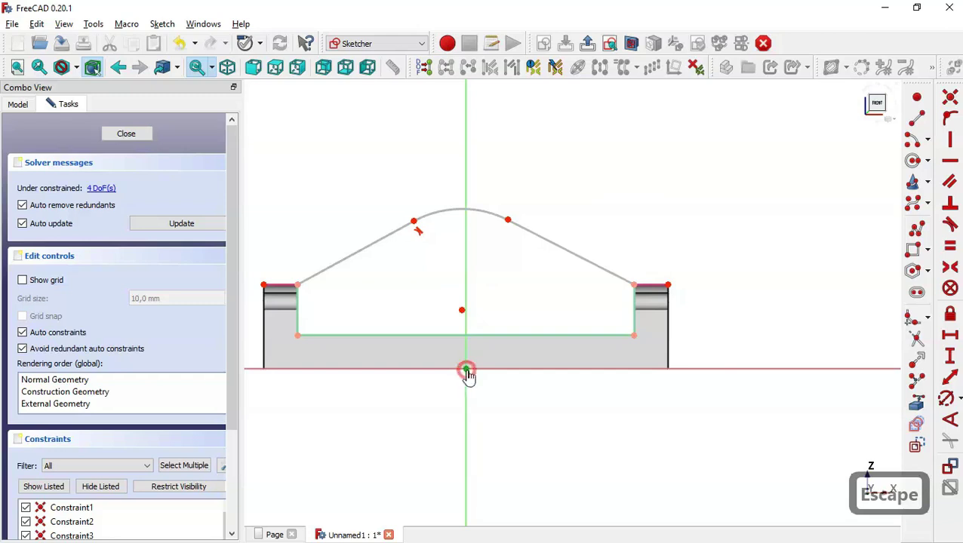
click(462, 310)
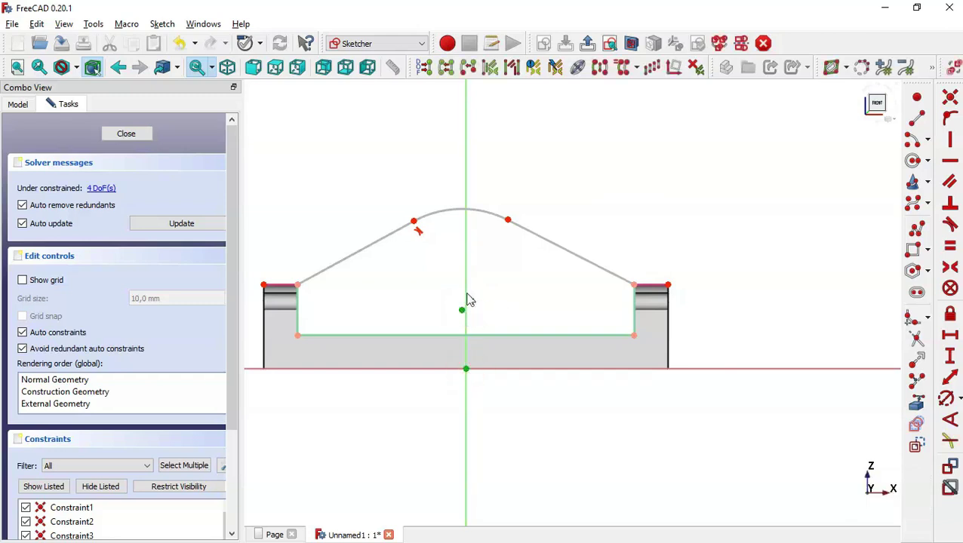
click(952, 141)
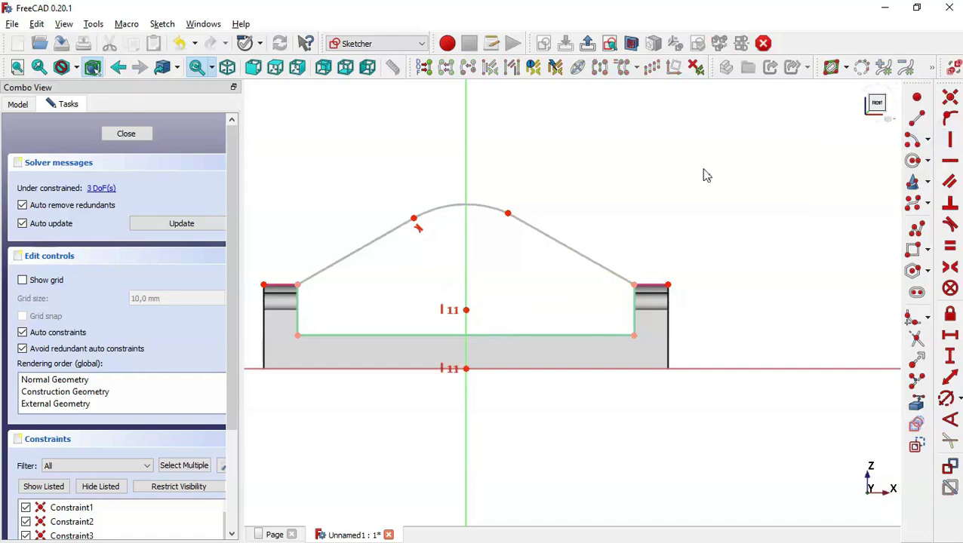
click(955, 227)
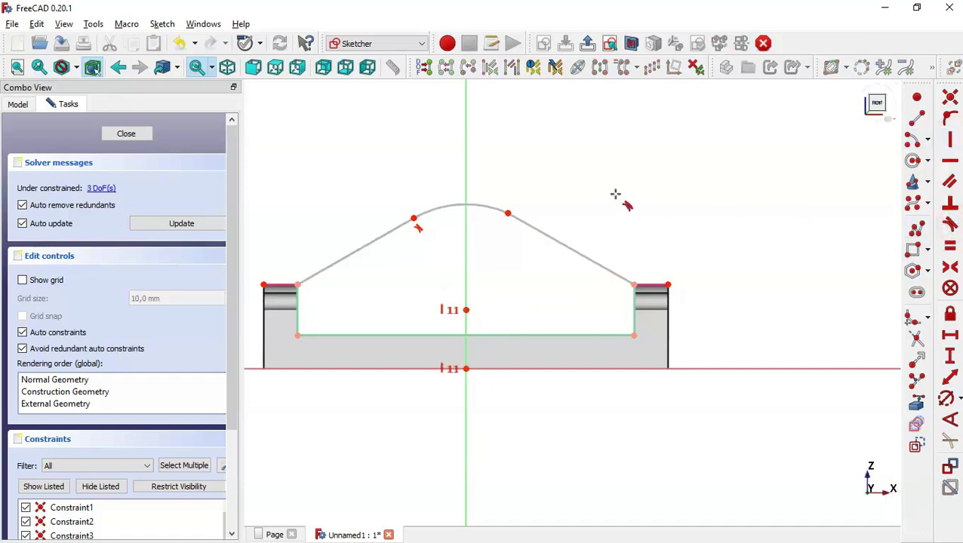
click(493, 208)
click(526, 221)
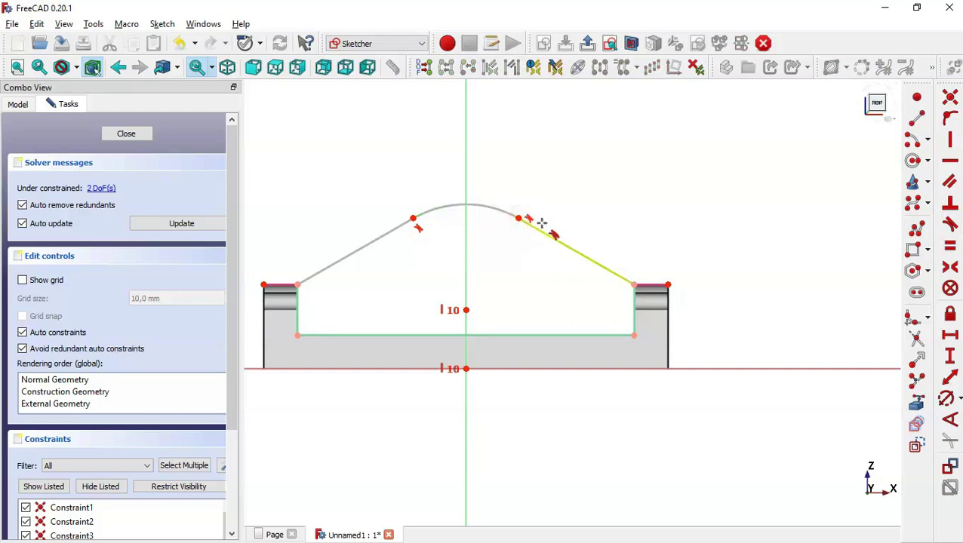
scroll(570, 230, down, 2)
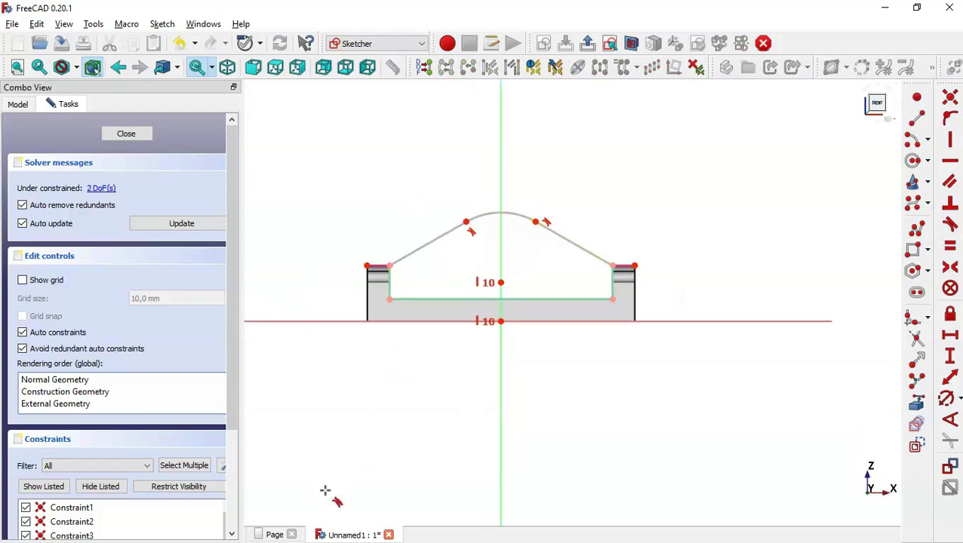
click(274, 535)
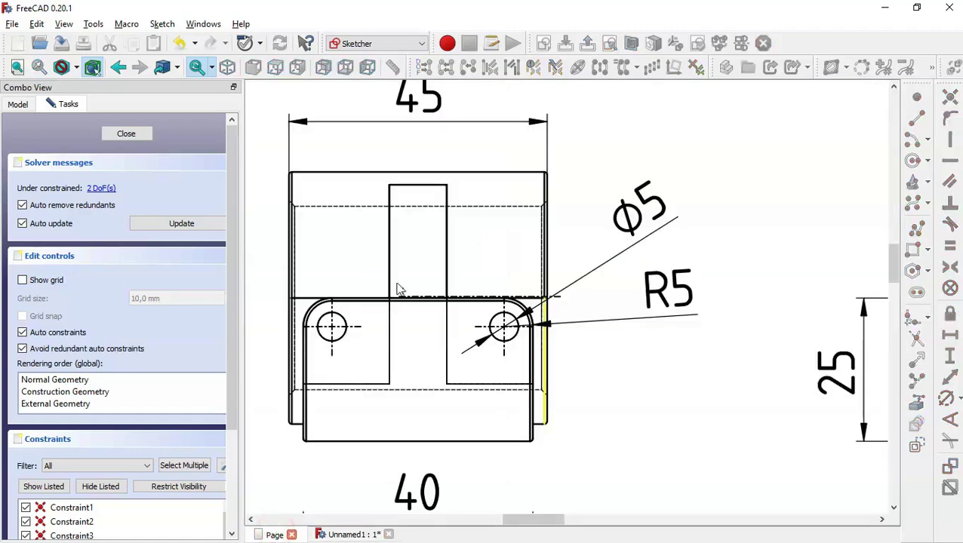
- Bring the drawing's front view with the Φ44 dimension into view
scroll(398, 286, down, 3)
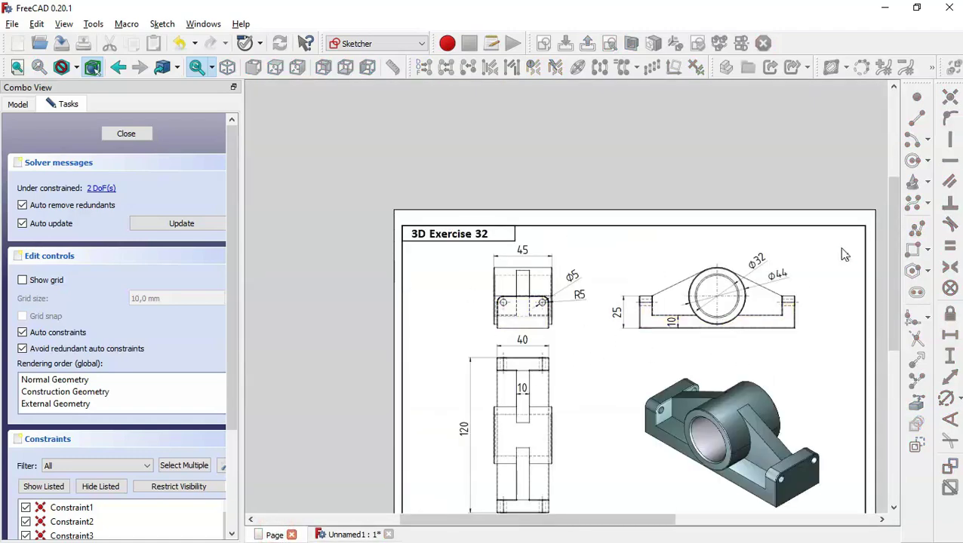
scroll(844, 255, up, 1)
middle_drag(746, 239, 626, 227)
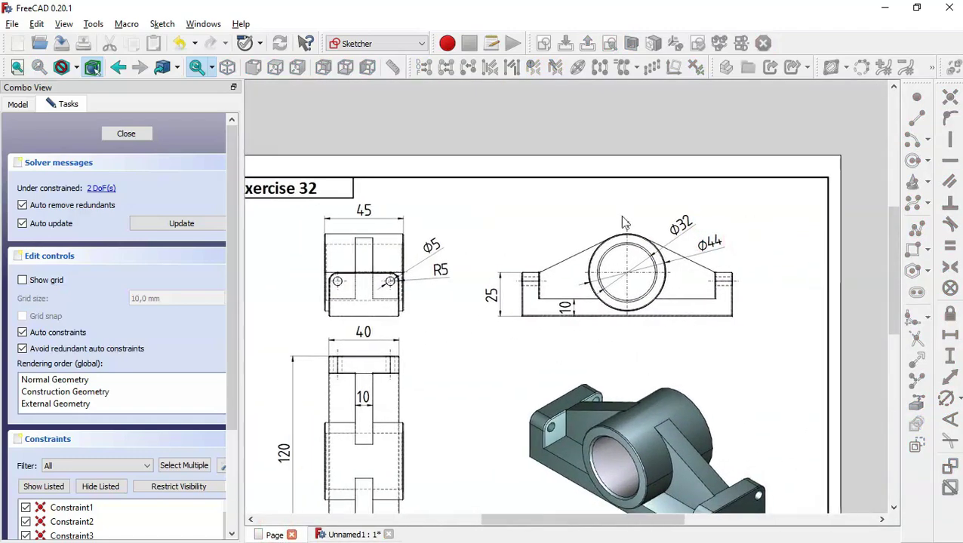
scroll(651, 224, up, 3)
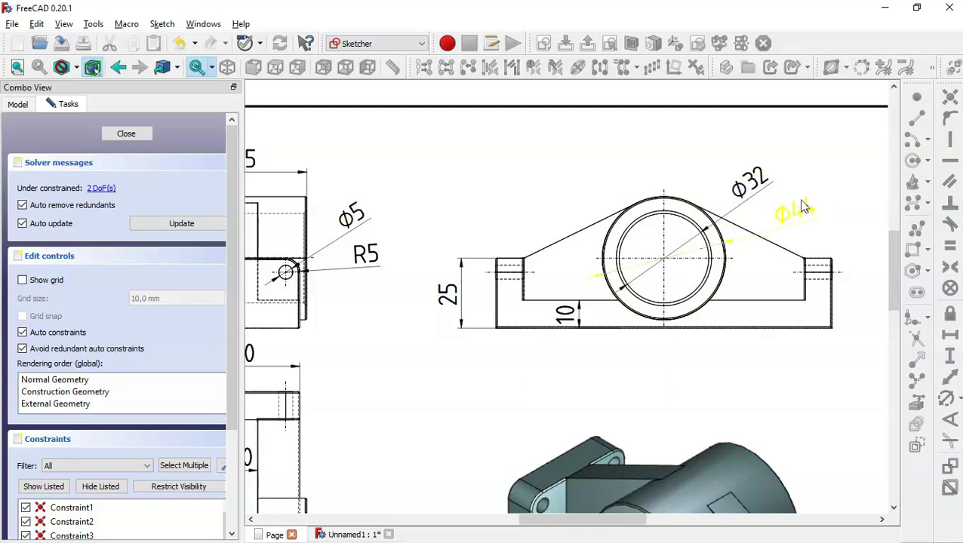
- Back in the rib sketch, give the top arc a 22 mm radius
click(344, 535)
click(940, 400)
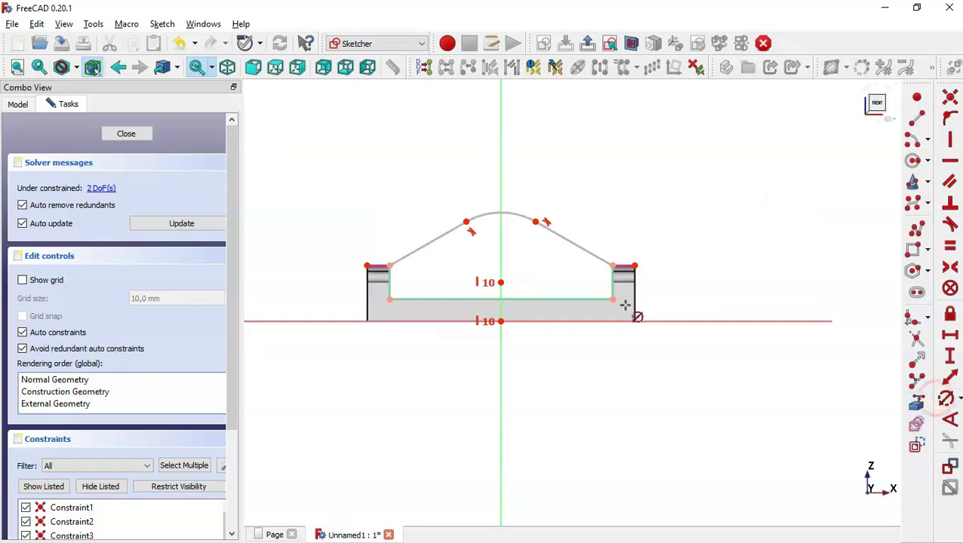
click(527, 216)
text(22)
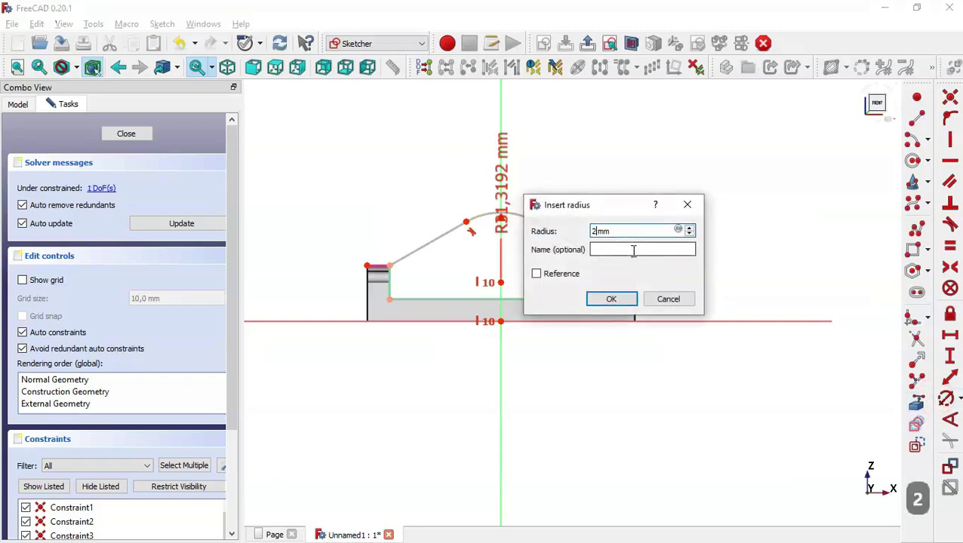
key(Return)
scroll(528, 252, up, 3)
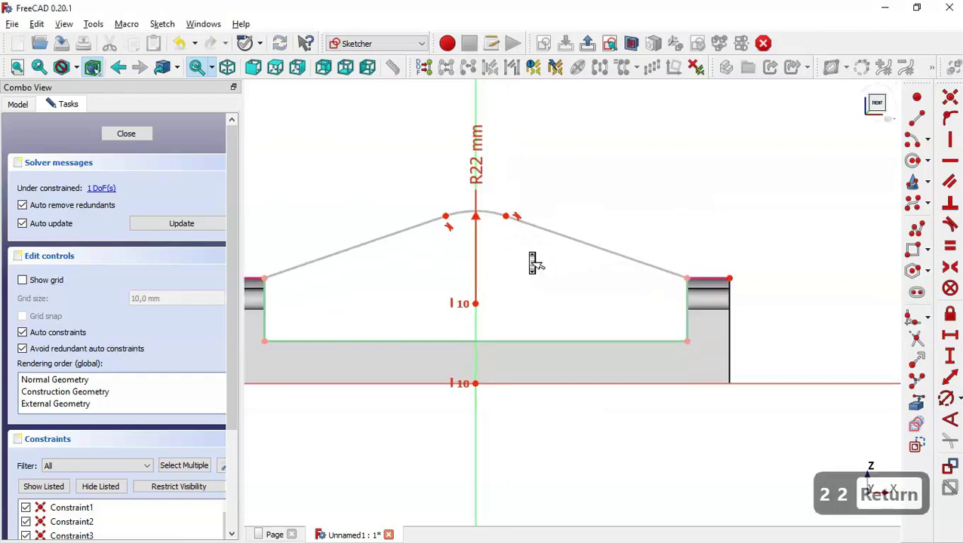
key(Escape)
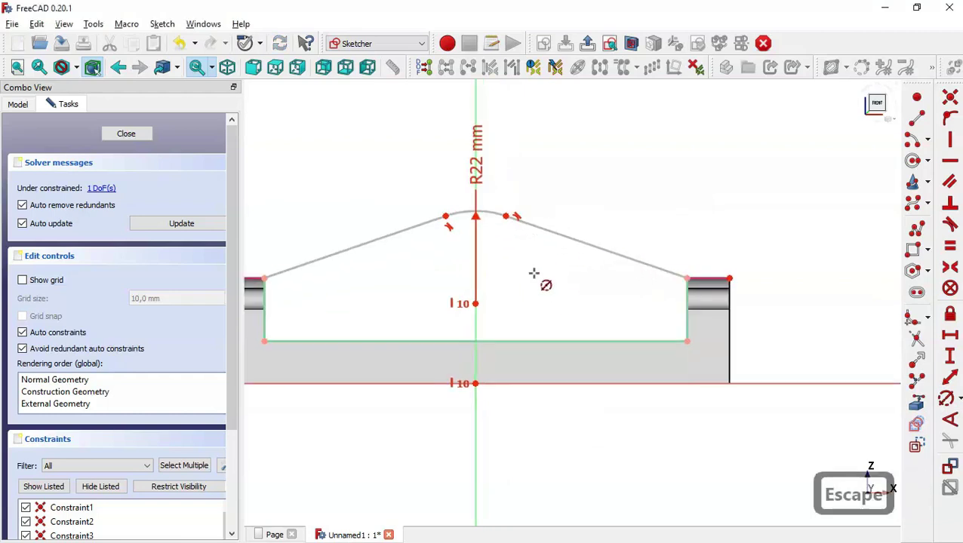
- Constrain the arc centre horizontally level with the rib's right corner and close the sketch
click(476, 304)
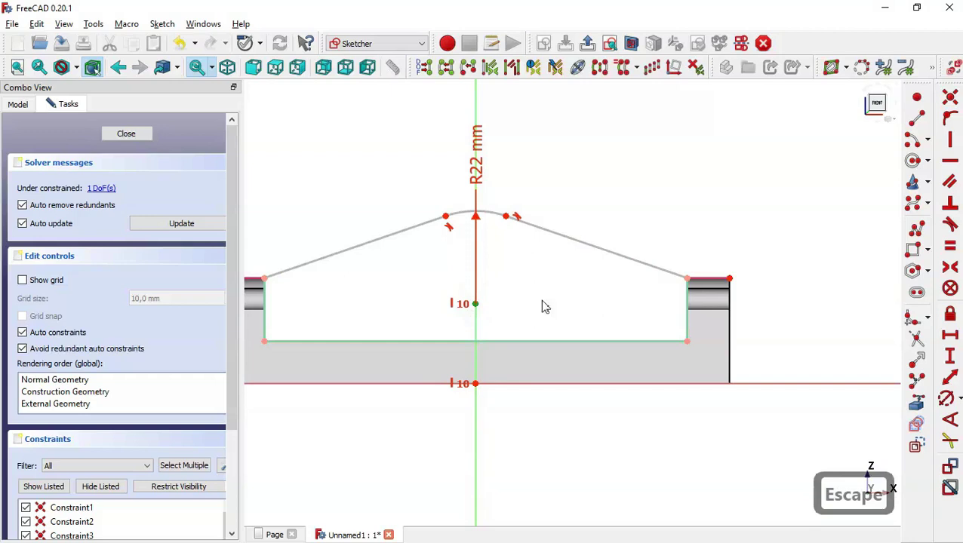
click(687, 279)
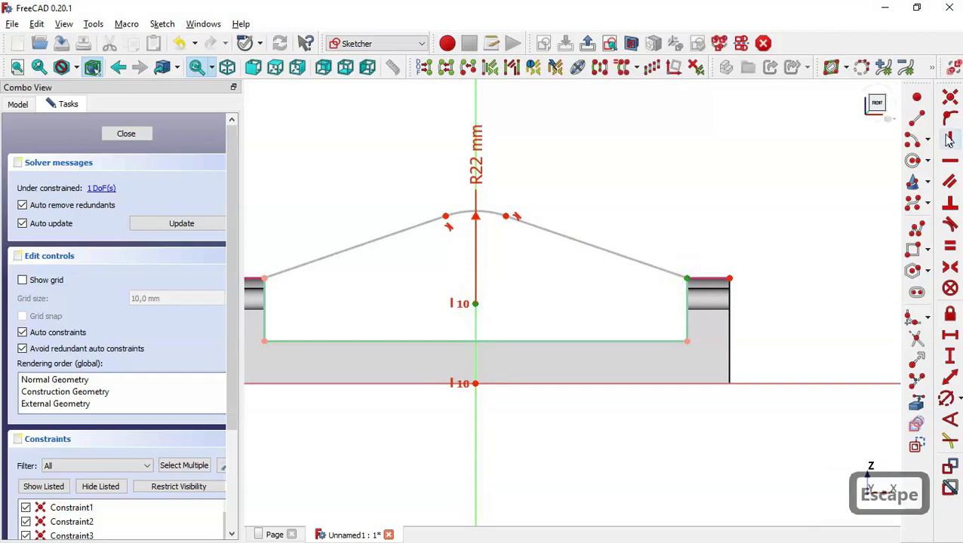
click(950, 160)
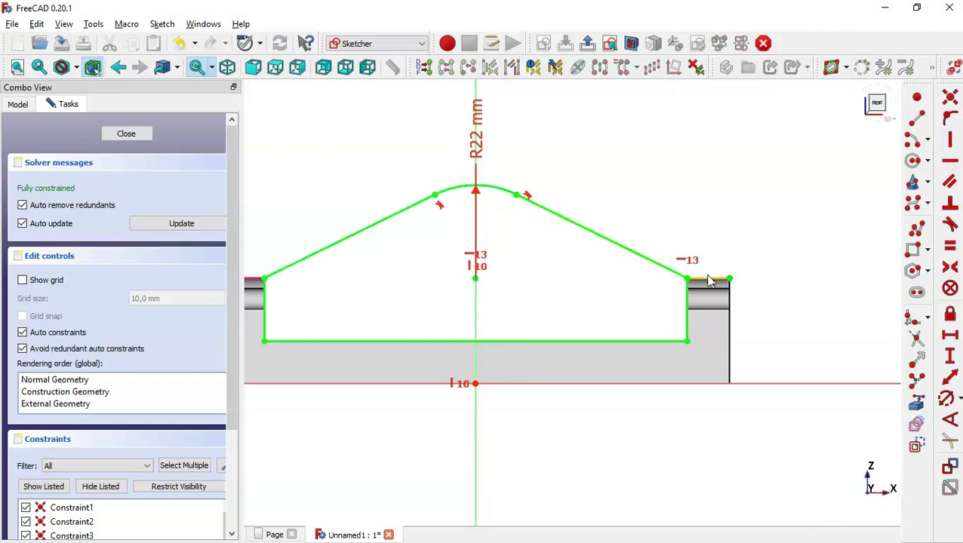
click(145, 134)
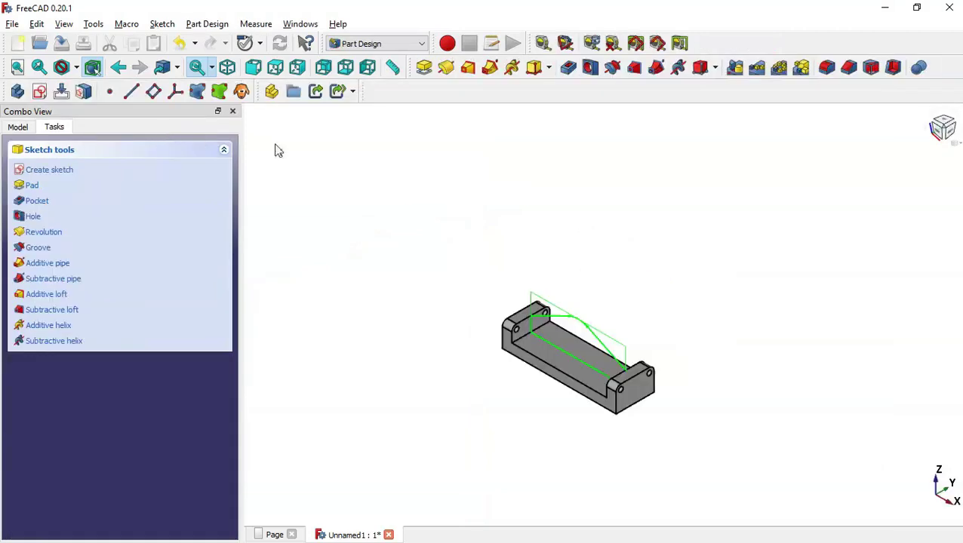
- Pad the rib sketch 10 mm, symmetric to its sketch plane
click(427, 70)
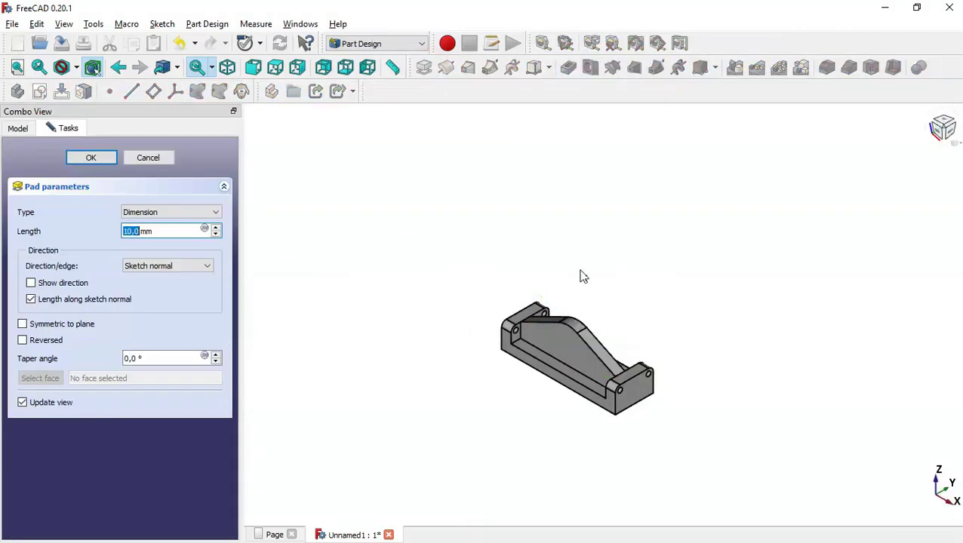
scroll(617, 381, up, 2)
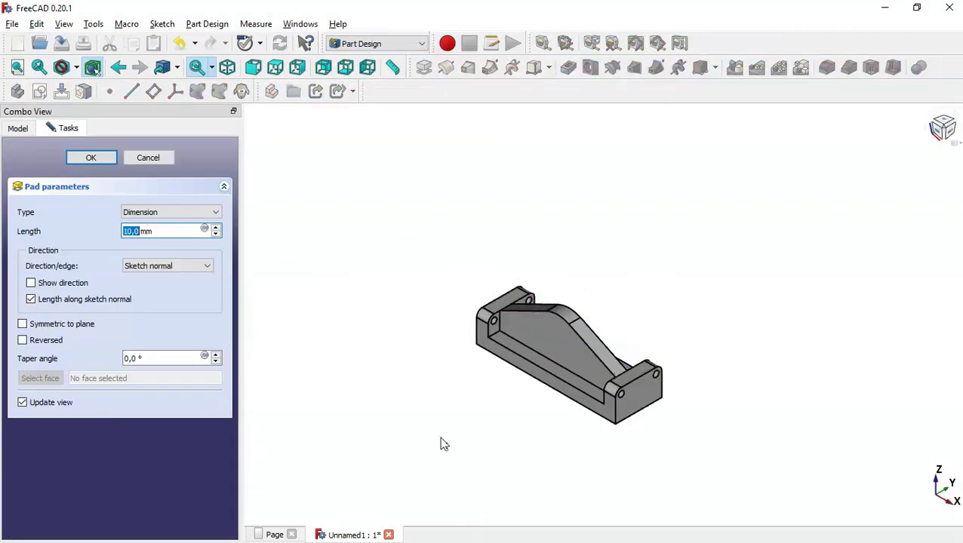
click(275, 535)
scroll(741, 291, up, 3)
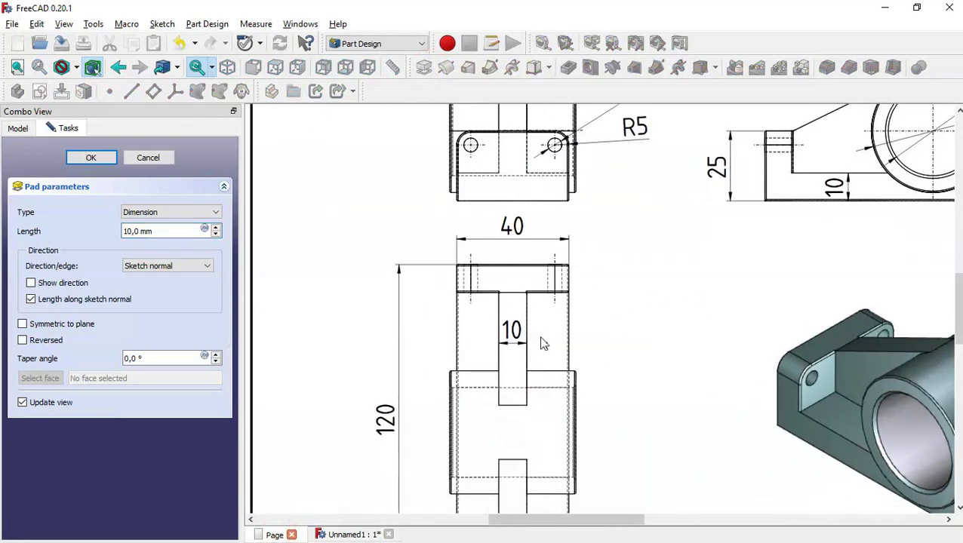
click(353, 534)
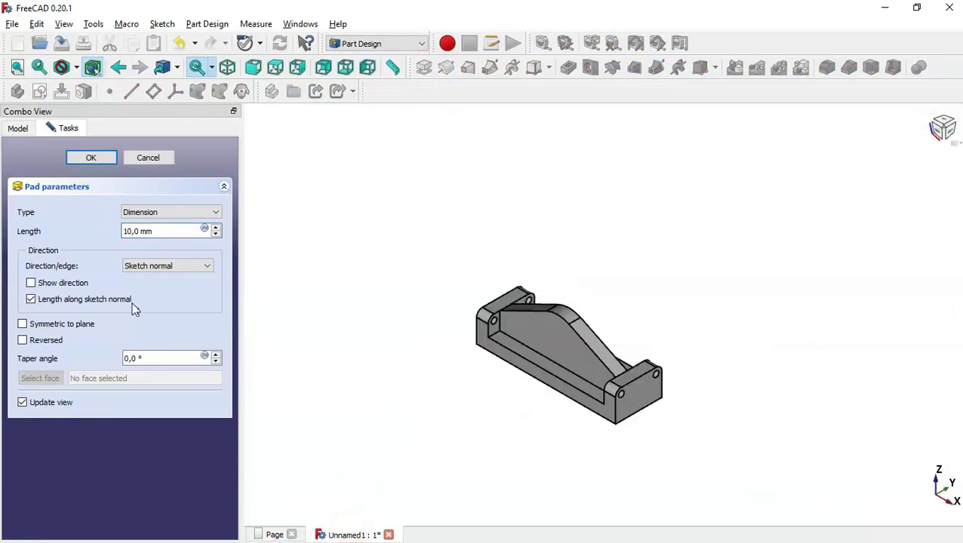
click(78, 328)
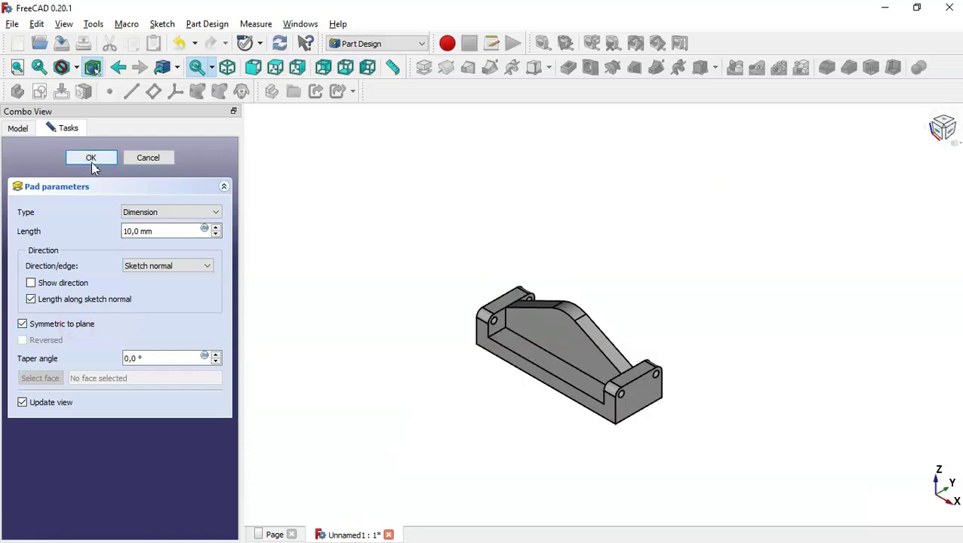
click(90, 160)
- Start a new sketch, bringing up the base-plane selection
scroll(443, 230, up, 3)
scroll(443, 230, down, 5)
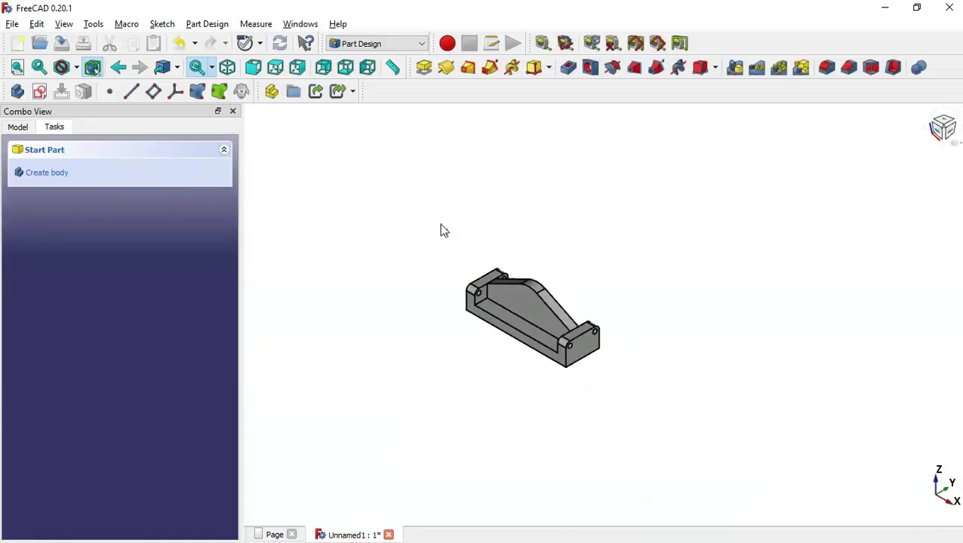
scroll(591, 321, up, 4)
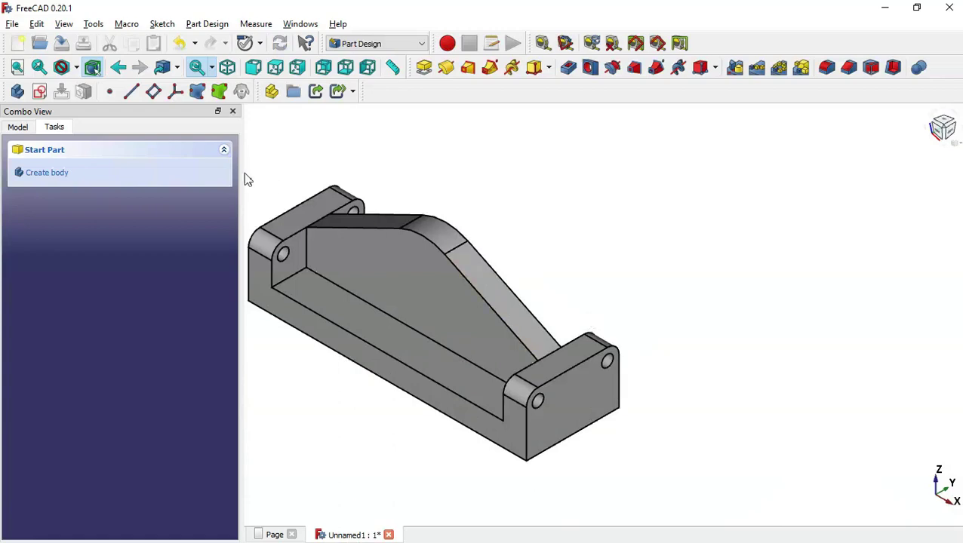
click(42, 94)
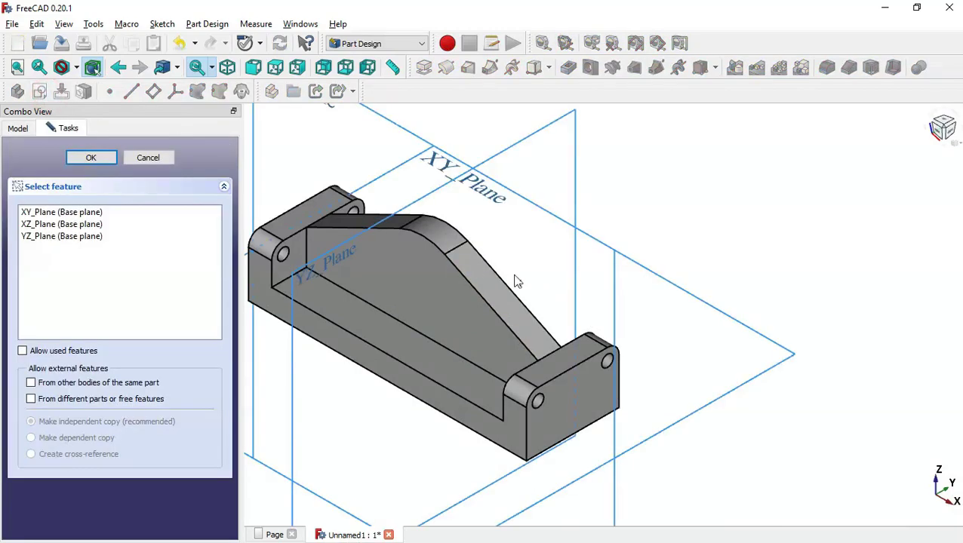
- Place the sketch on XZ_Plane and reference the rib's top arc as external geometry
scroll(515, 281, down, 4)
click(384, 166)
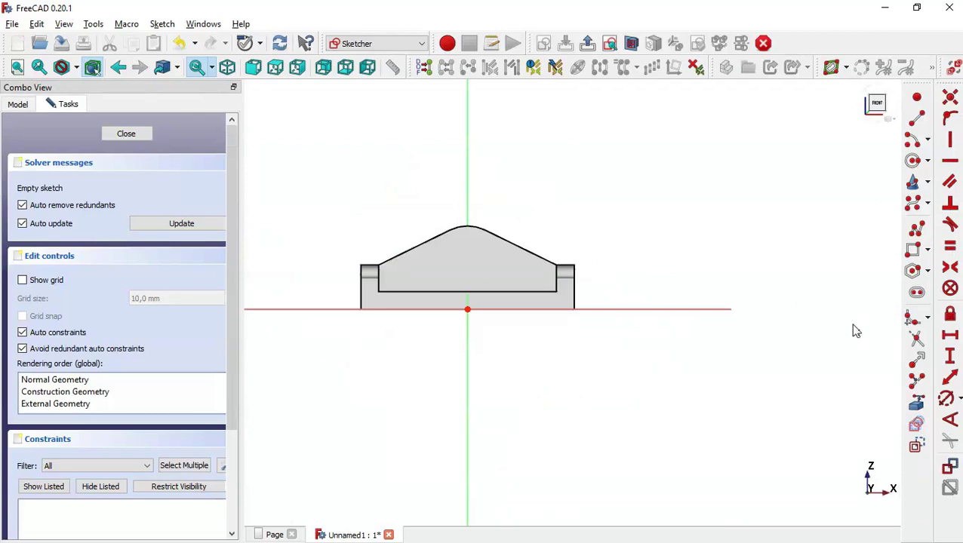
click(917, 406)
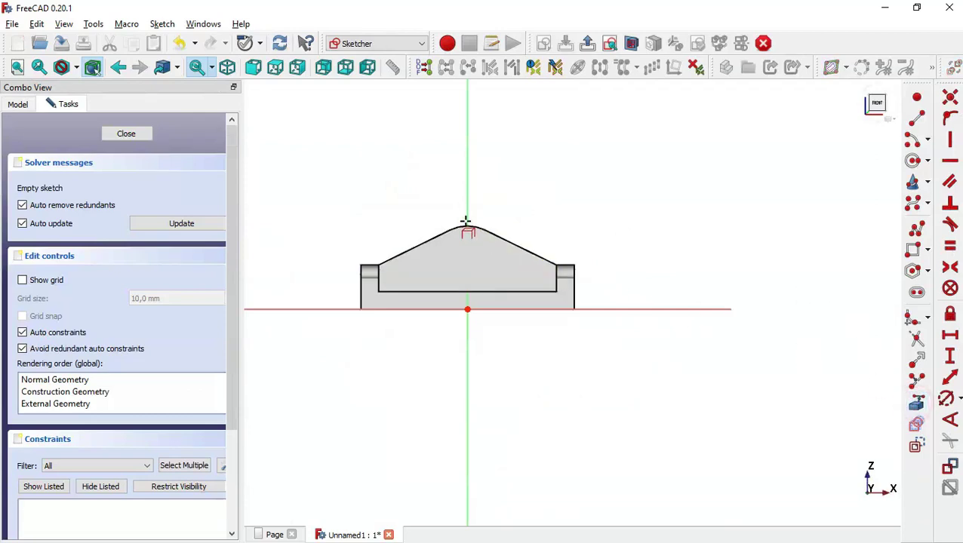
scroll(445, 213, up, 3)
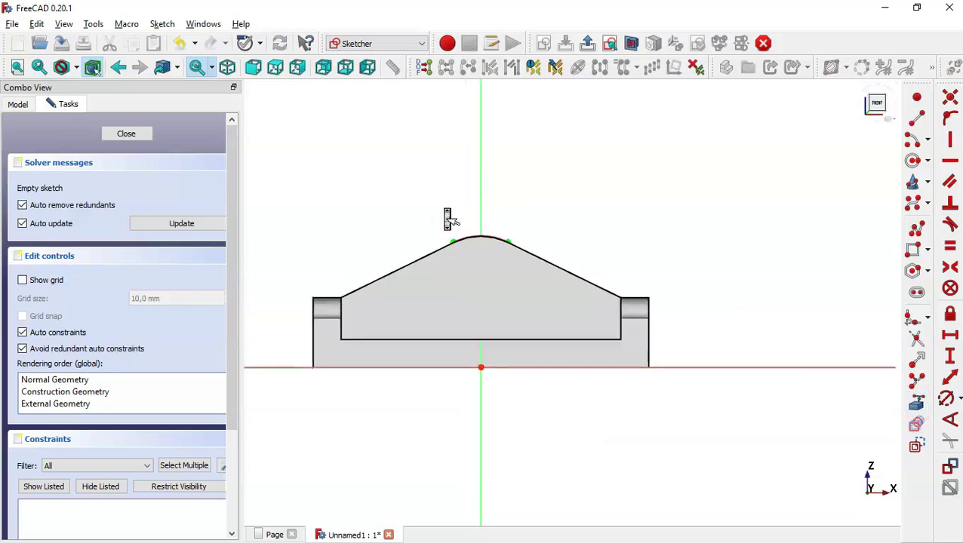
click(632, 43)
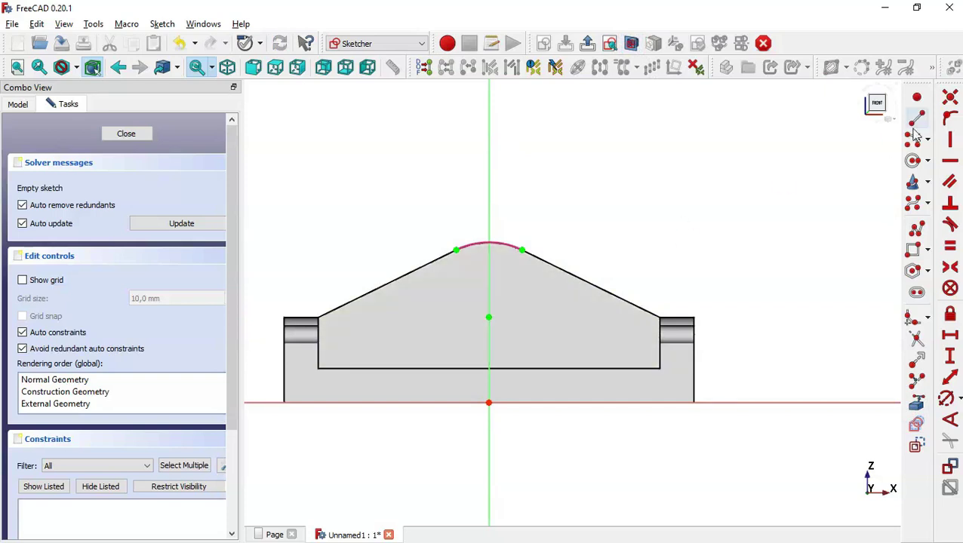
- Draw a circle from the arc's centre to its end point, then close the sketch
click(913, 159)
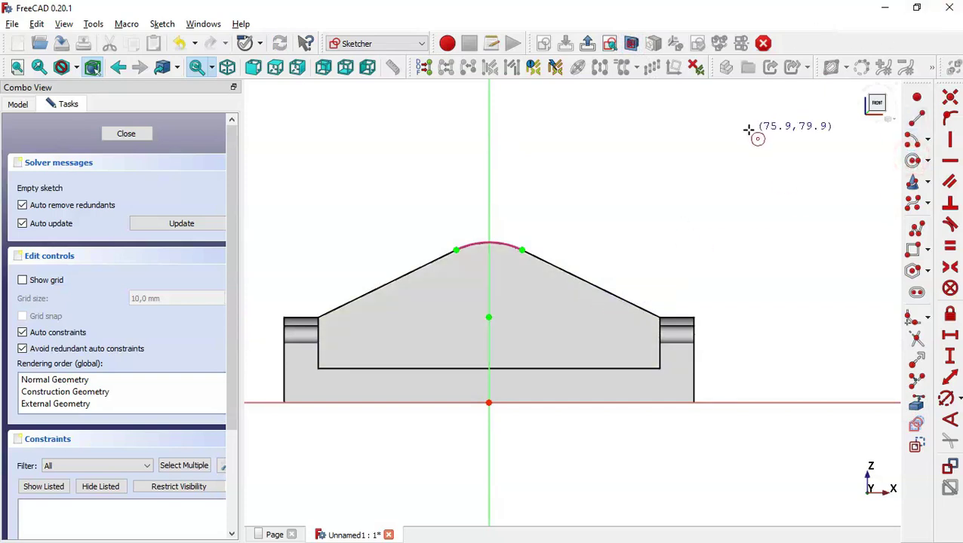
click(489, 316)
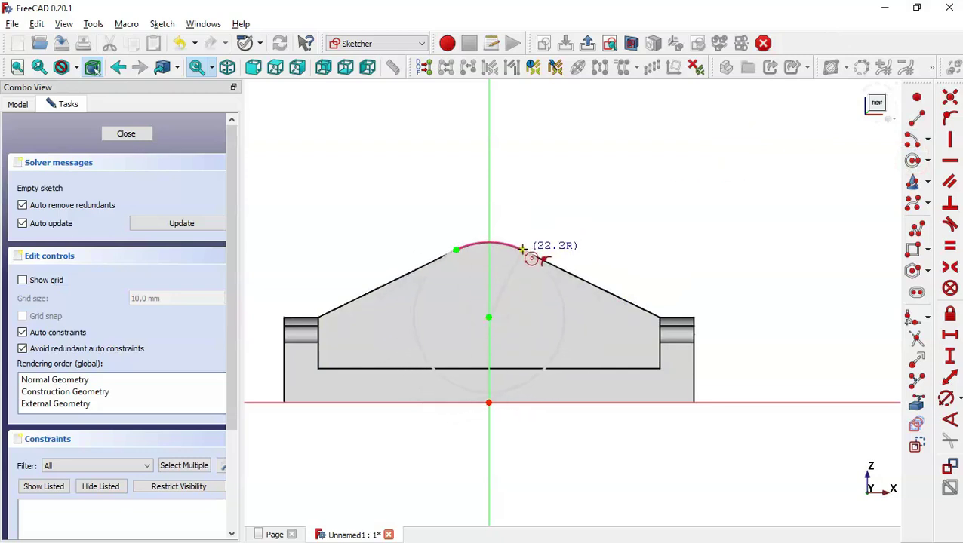
click(520, 250)
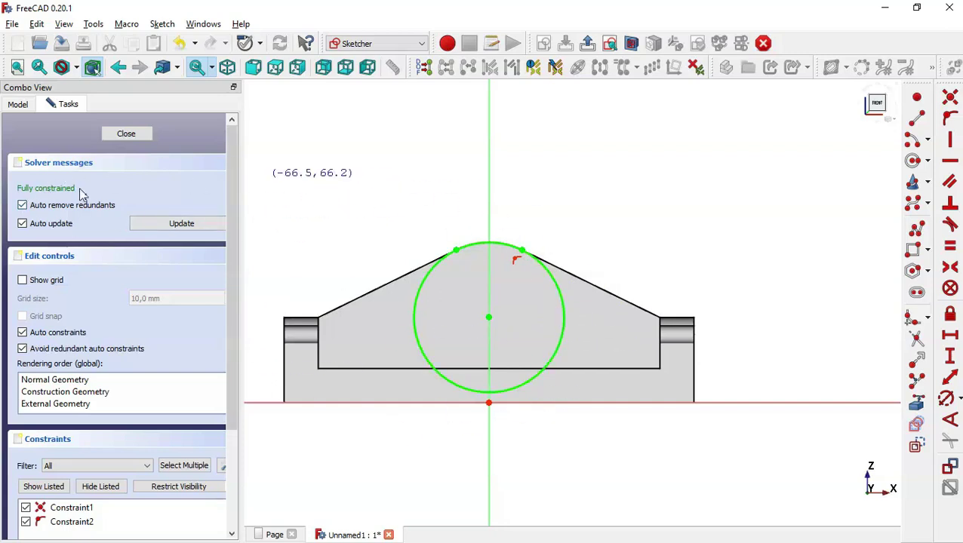
click(143, 135)
key(Home)
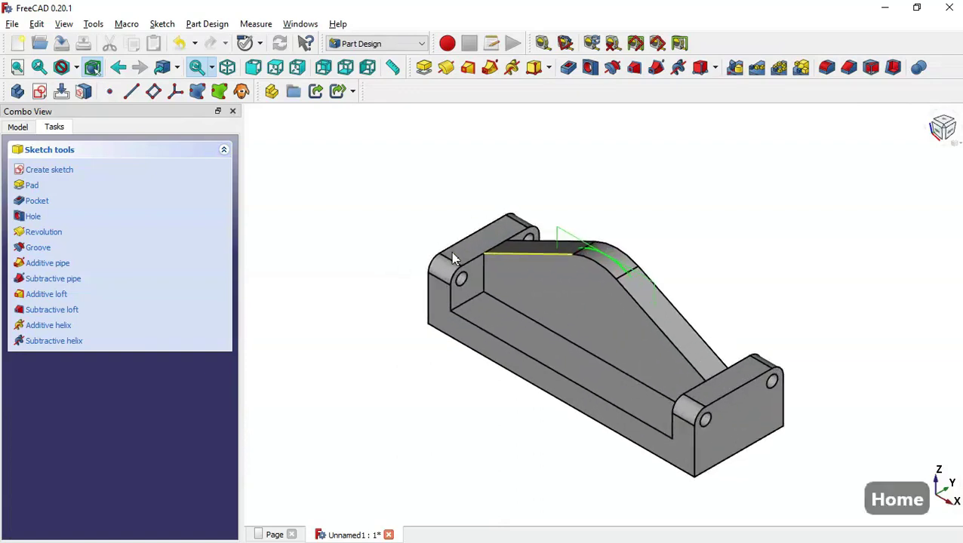
- Pad the circle 45 mm symmetric to its plane, confirming the 45 mm width on the drawing
click(425, 68)
click(274, 535)
middle_drag(708, 285, 664, 466)
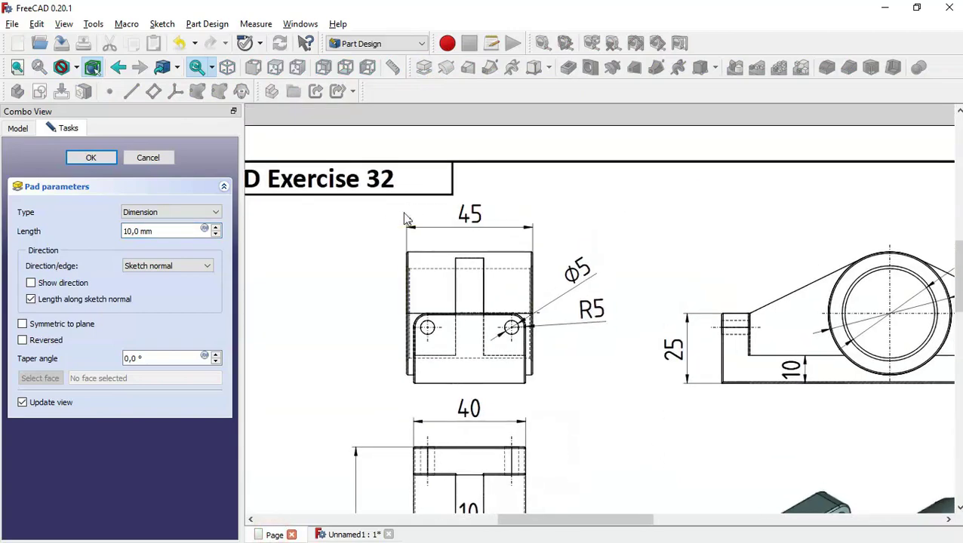
click(347, 535)
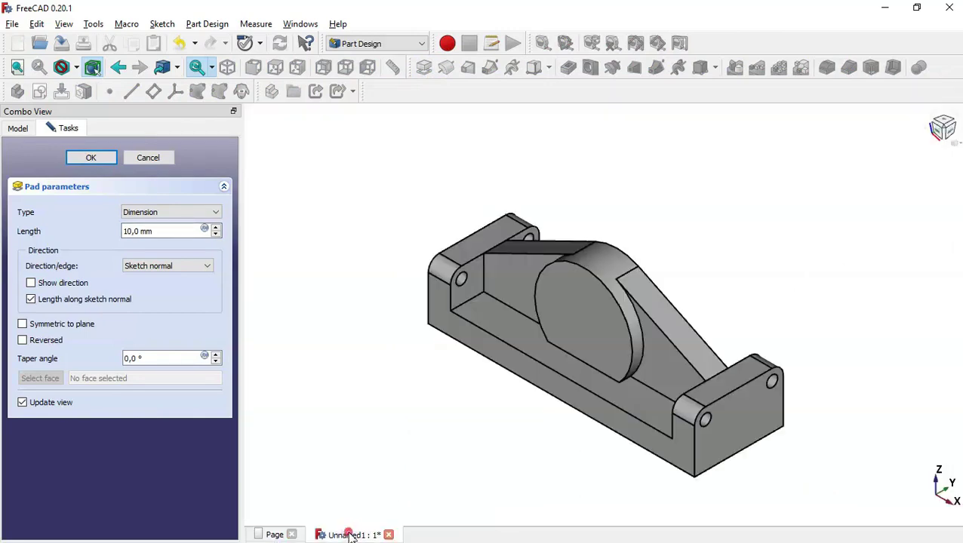
triple_click(179, 233)
text(45)
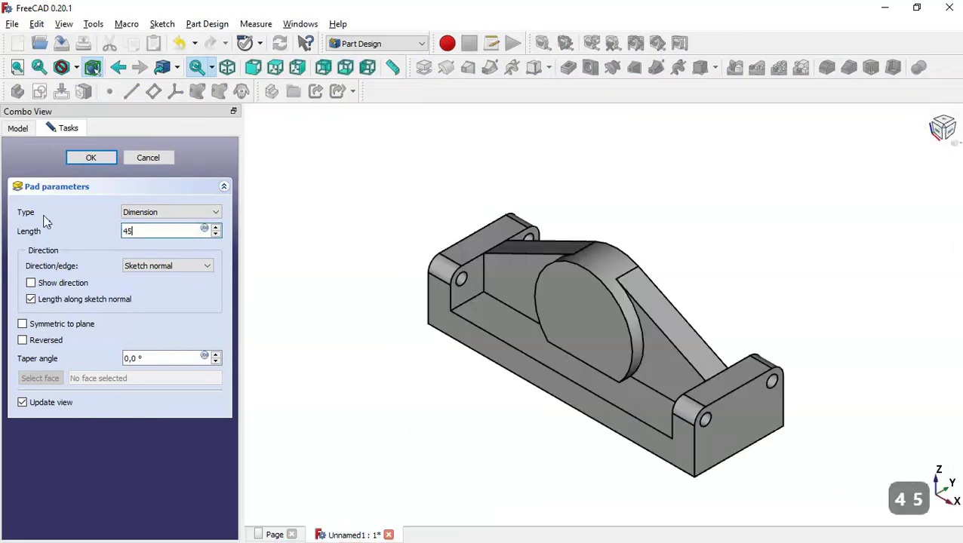
click(87, 326)
click(89, 159)
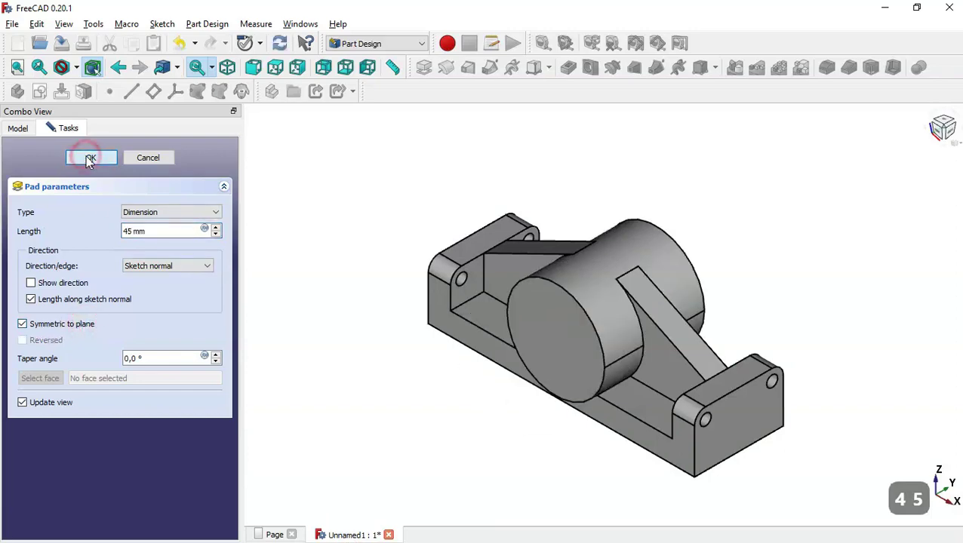
mouse_move(403, 361)
middle_down()
mouse_move(628, 223)
mouse_move(675, 172)
mouse_move(600, 249)
mouse_move(409, 377)
middle_up()
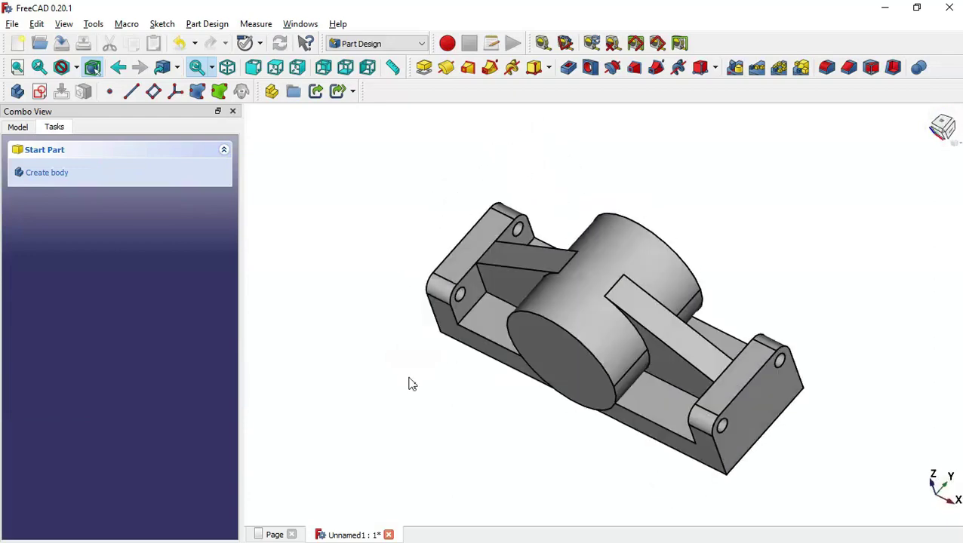
- Create a Hole on the cylinder's front face with depth set to Through all
key(Home)
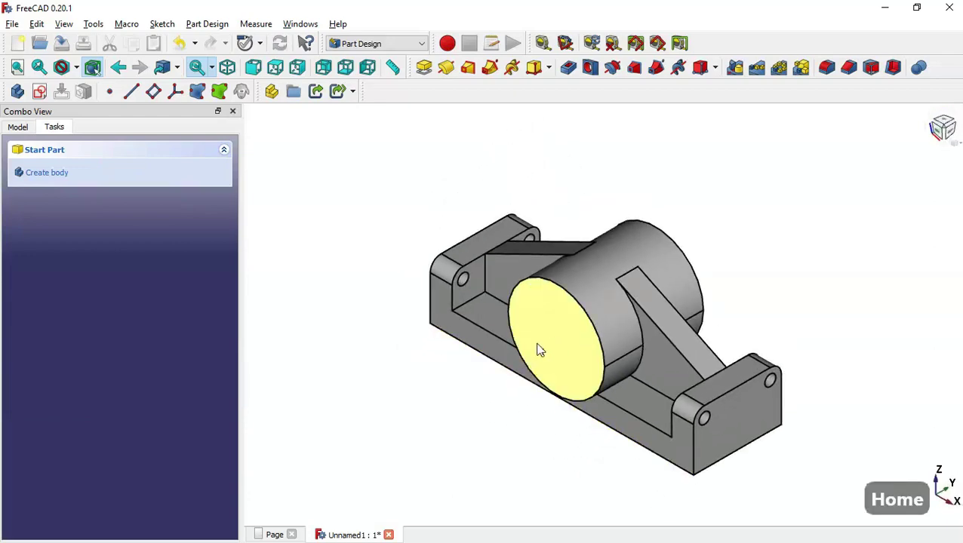
click(545, 332)
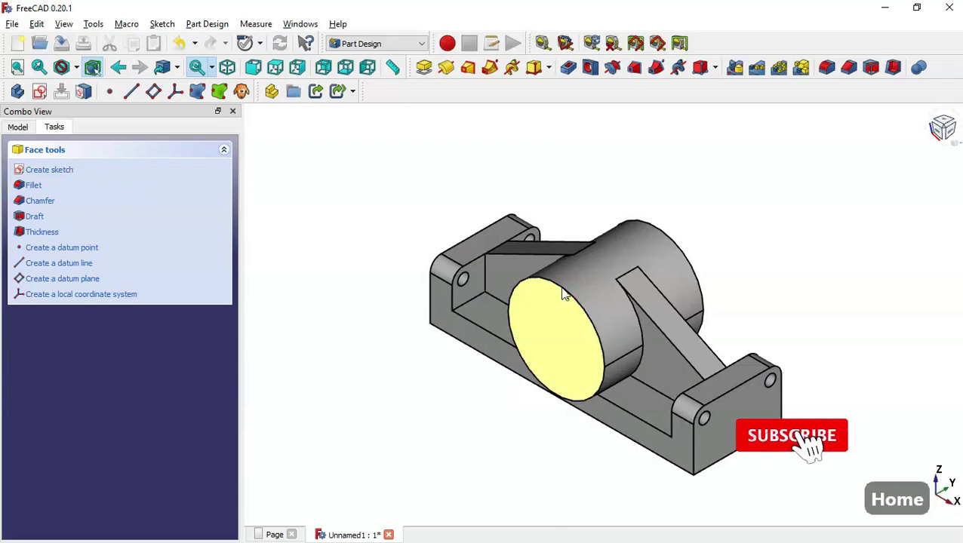
click(592, 69)
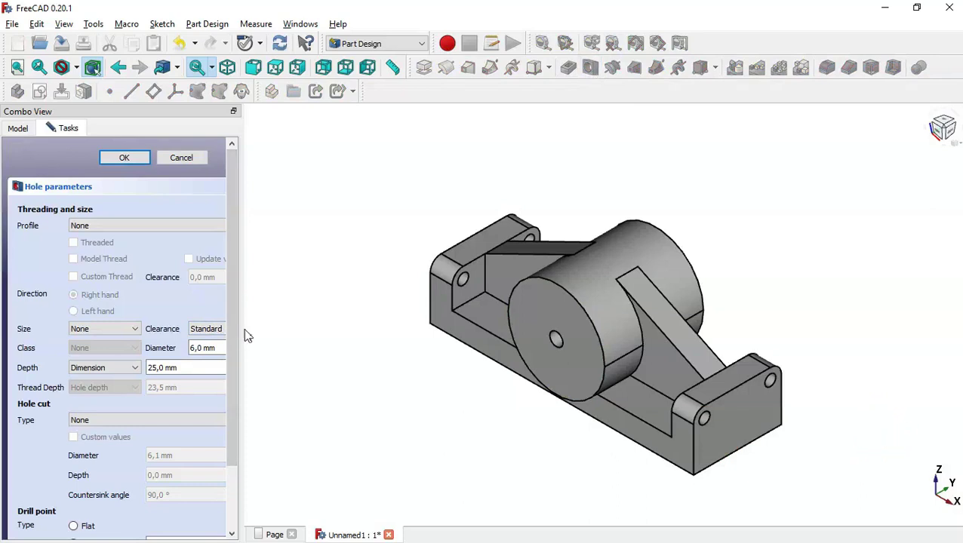
drag(243, 326, 283, 327)
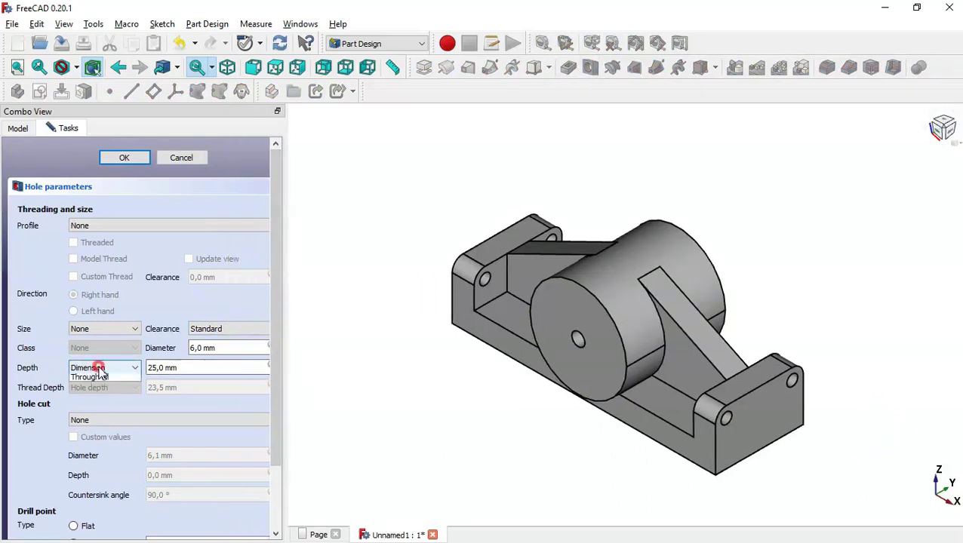
click(99, 369)
click(120, 388)
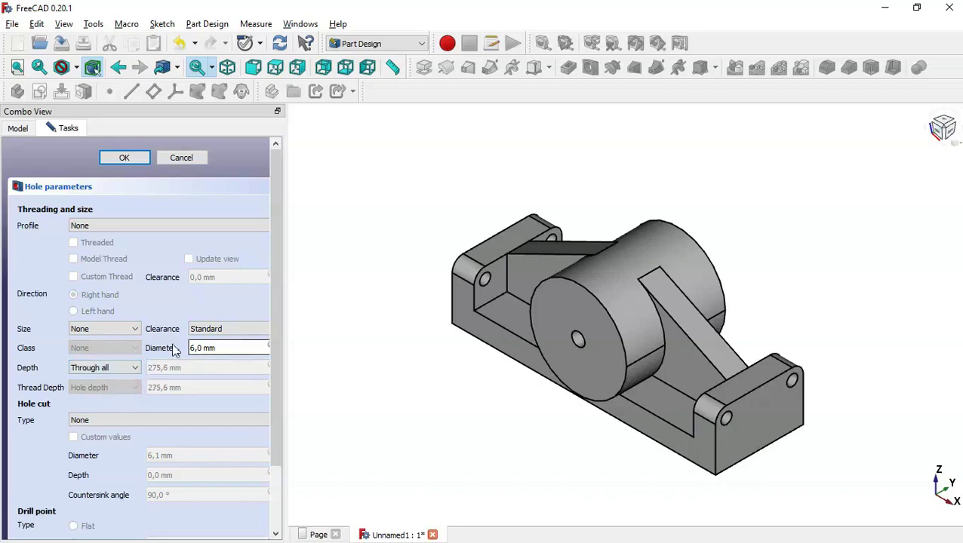
- Set the hole diameter to 32 mm, checked against the drawing's Φ32, and confirm
double_click(228, 348)
text(32)
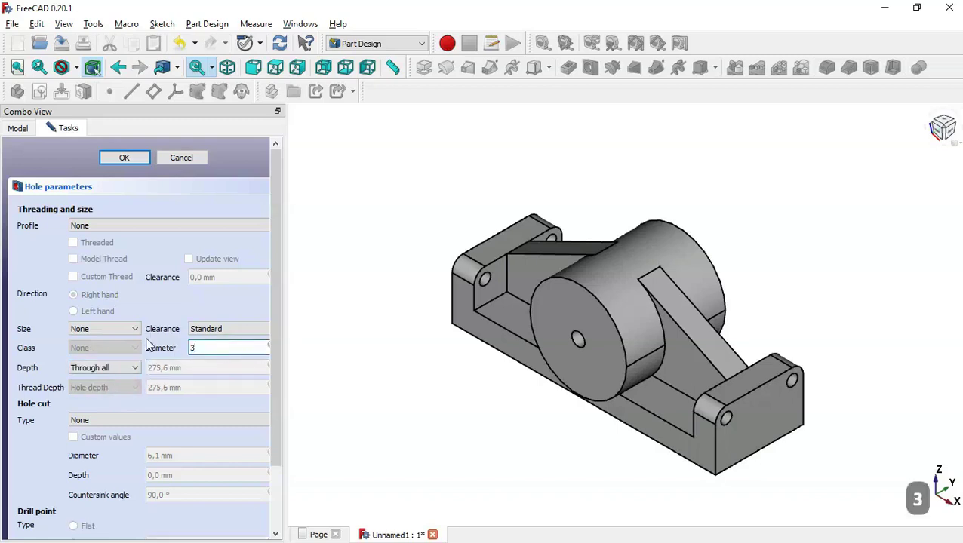
click(320, 534)
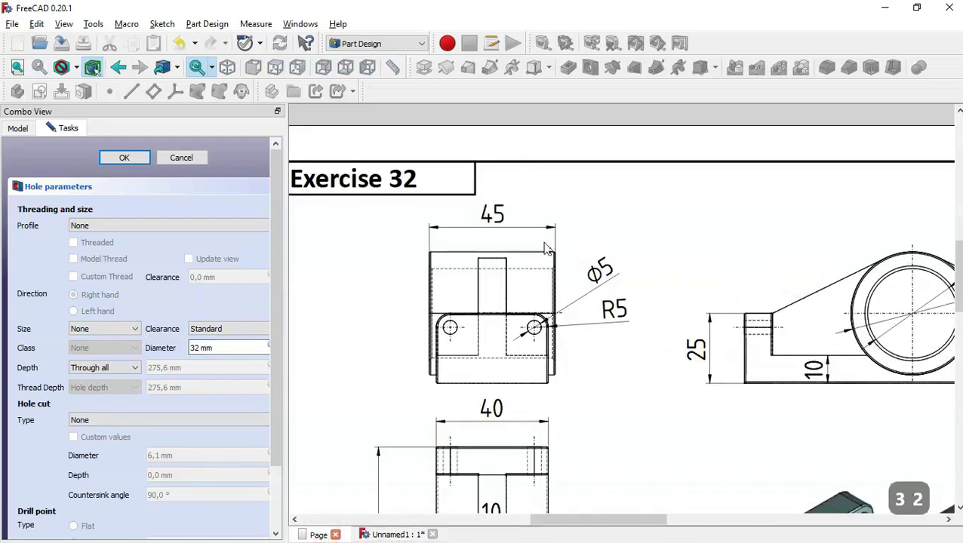
middle_drag(733, 185, 483, 208)
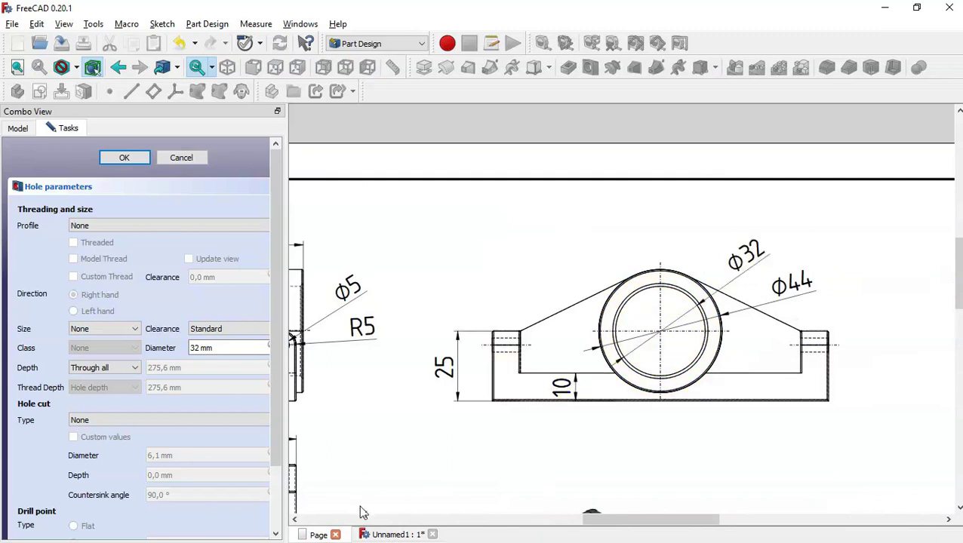
click(389, 534)
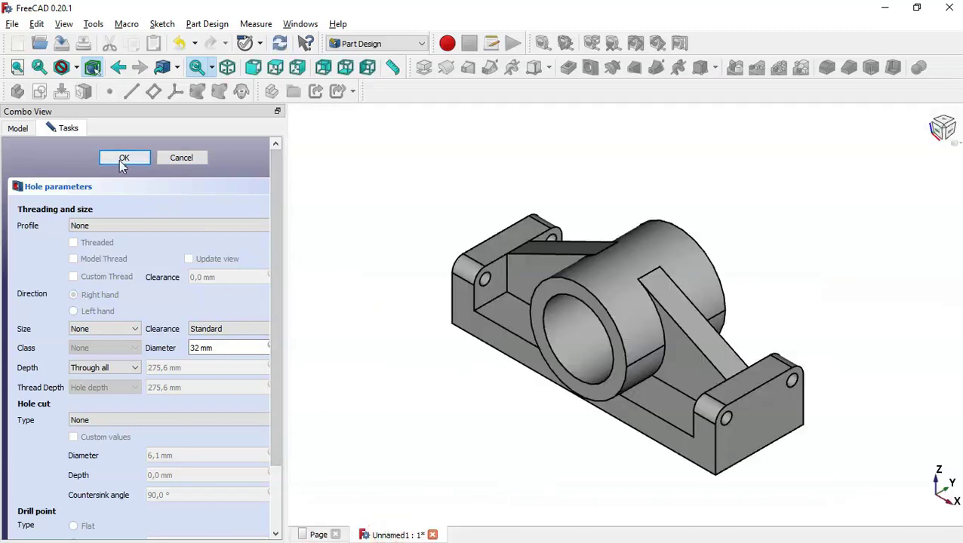
click(121, 160)
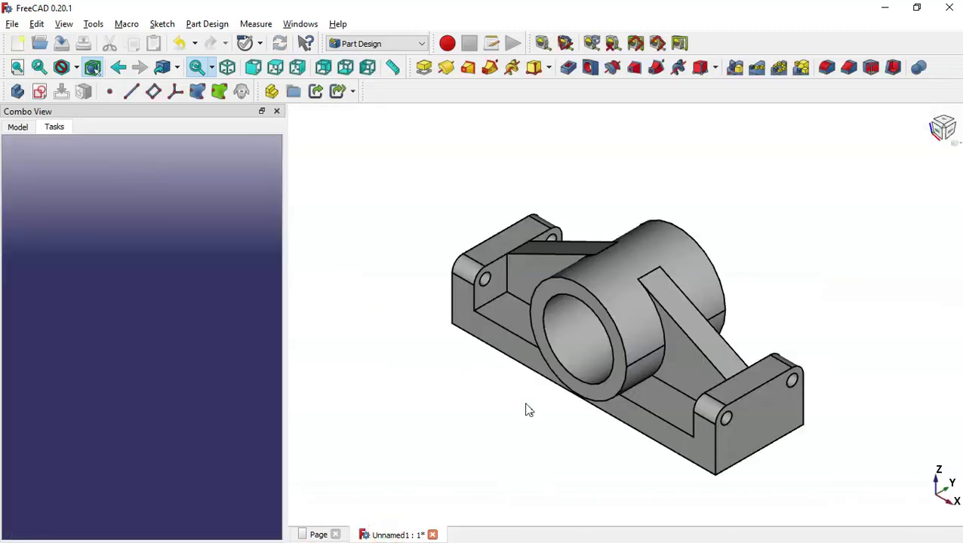
- Chamfer the bore's front circular edge, settling the size at 1 mm
click(579, 383)
click(849, 68)
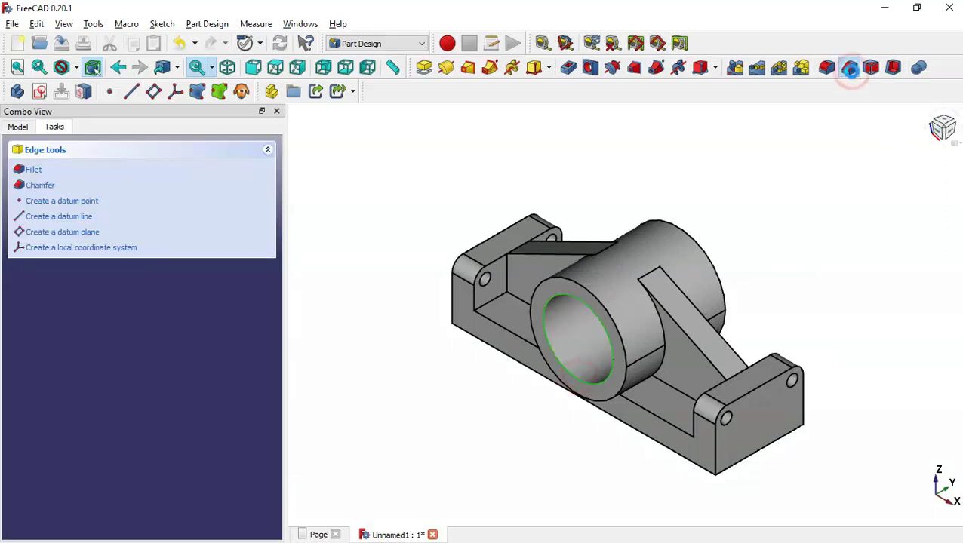
triple_click(133, 389)
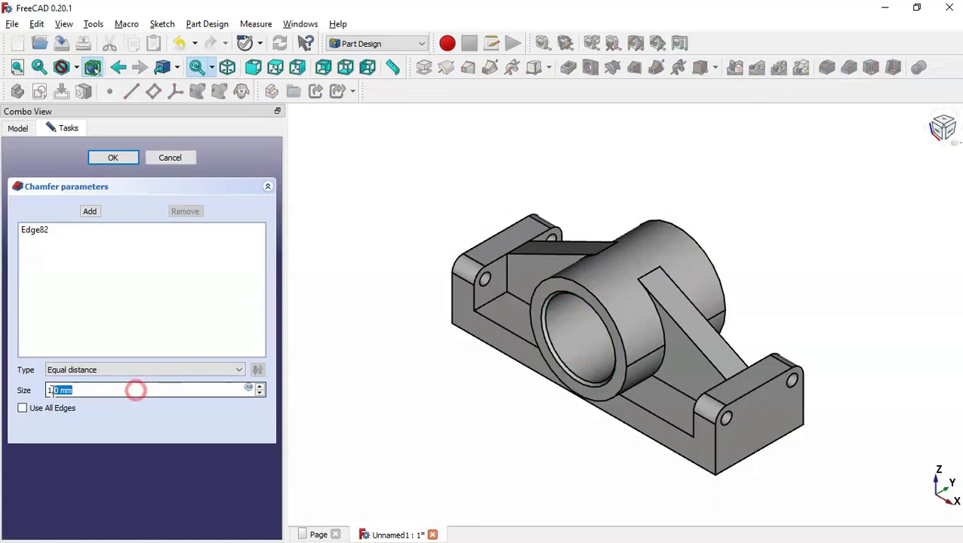
text(2)
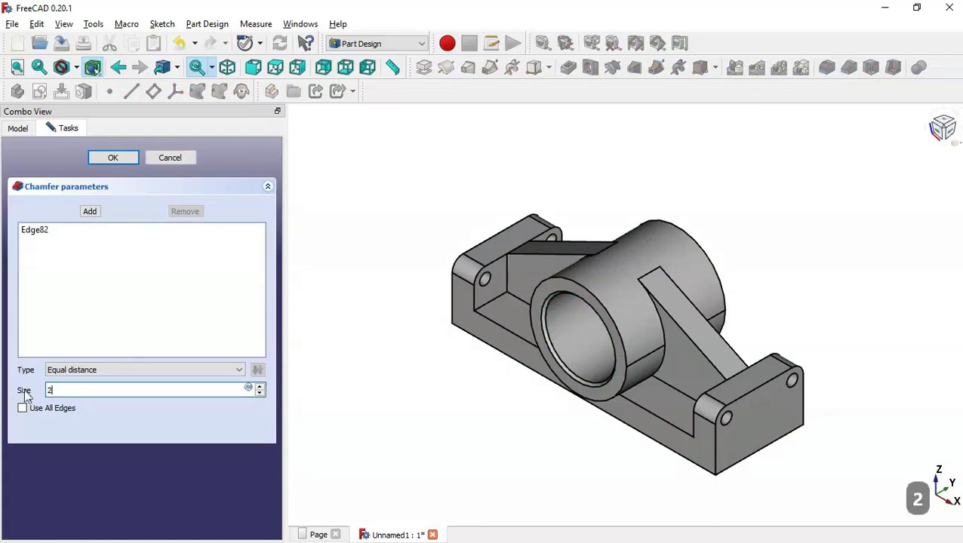
click(421, 372)
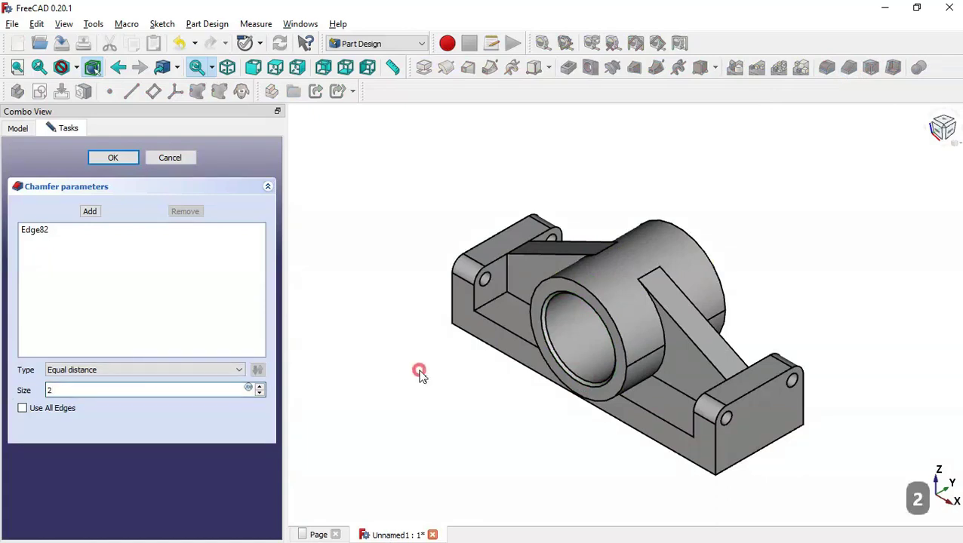
triple_click(143, 391)
text(1)
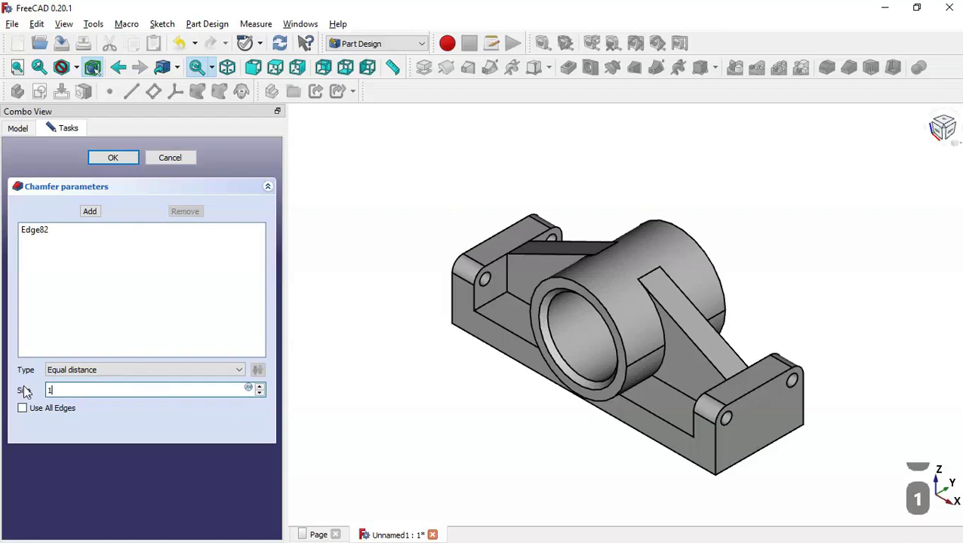
- Add the far bore edge to the 1 mm chamfer and finish it
click(91, 211)
drag(750, 215, 651, 273)
click(660, 251)
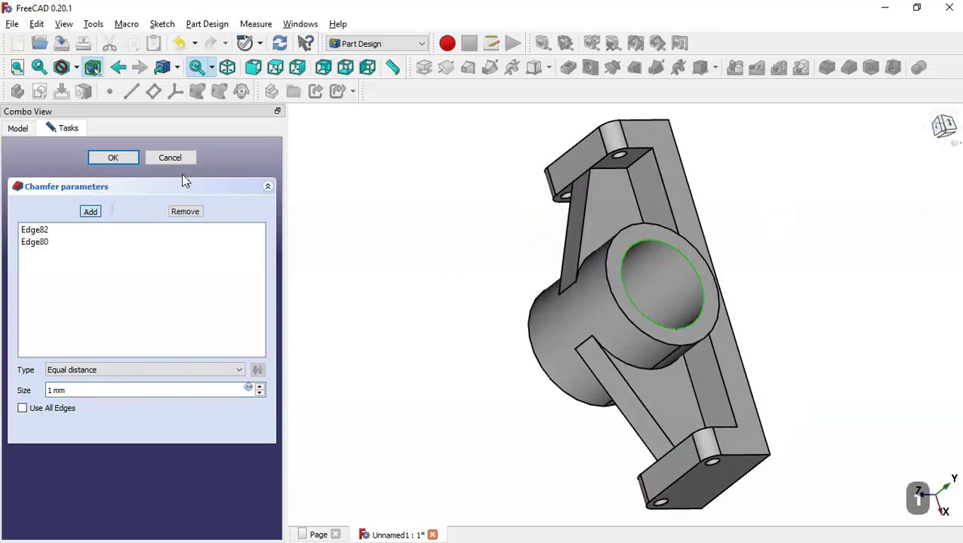
click(121, 160)
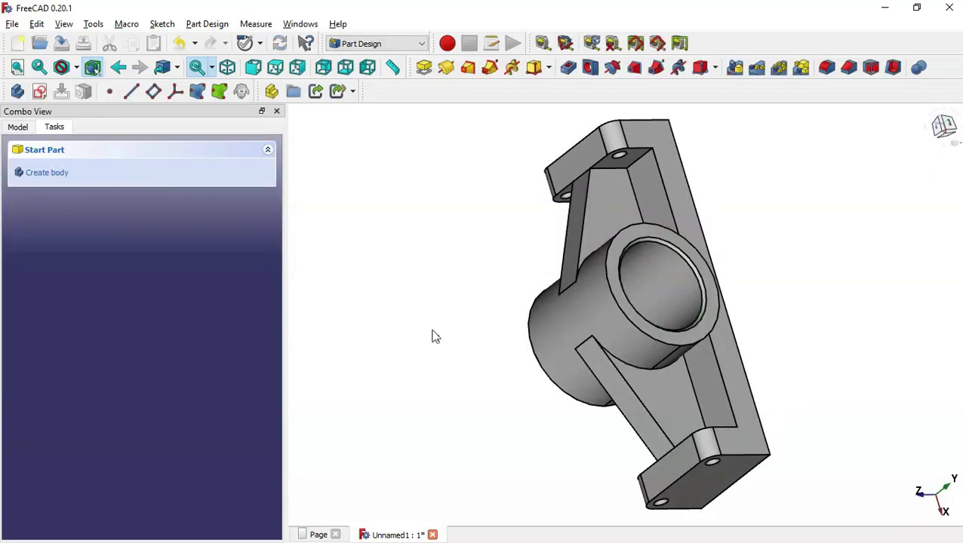
click(432, 332)
- Fillet a corner edge of the left block with a 0,5 mm radius
key(Home)
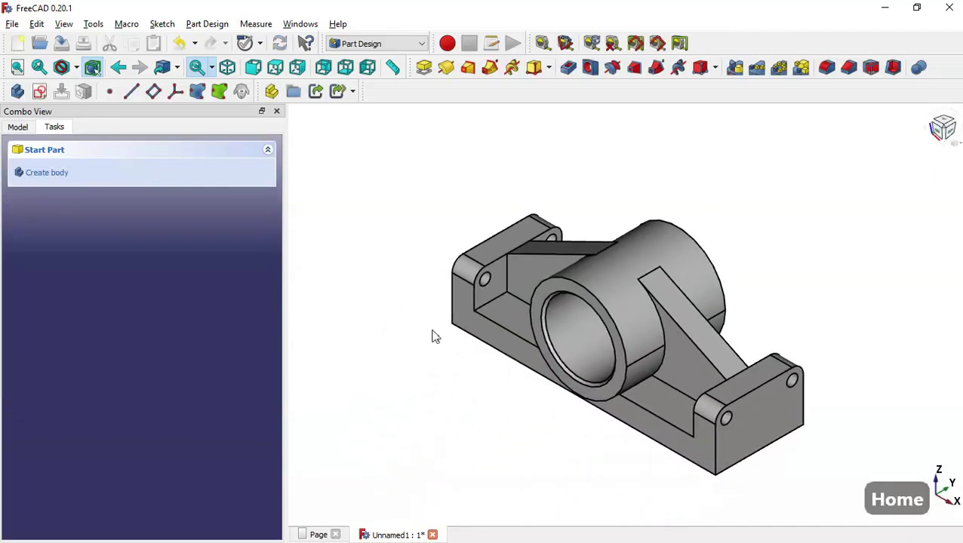
click(478, 273)
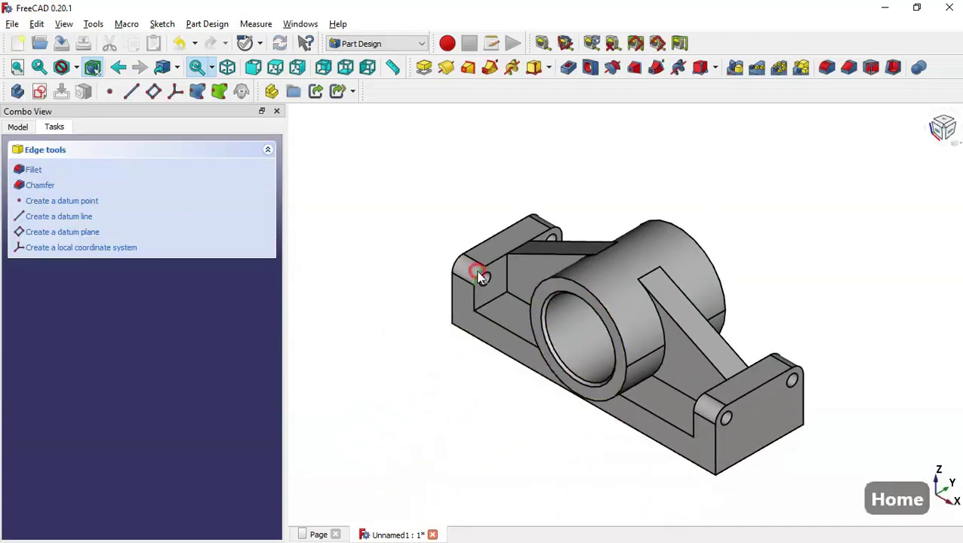
click(828, 68)
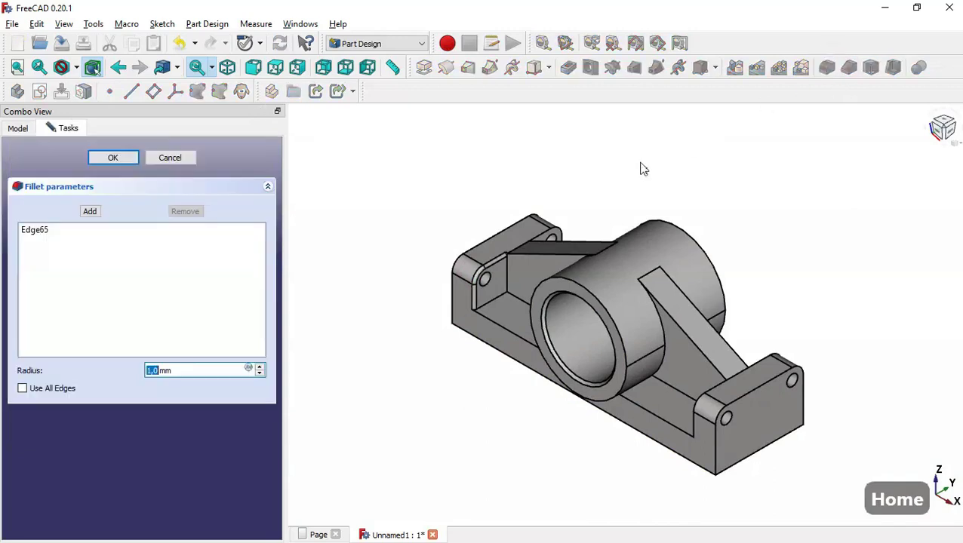
triple_click(189, 369)
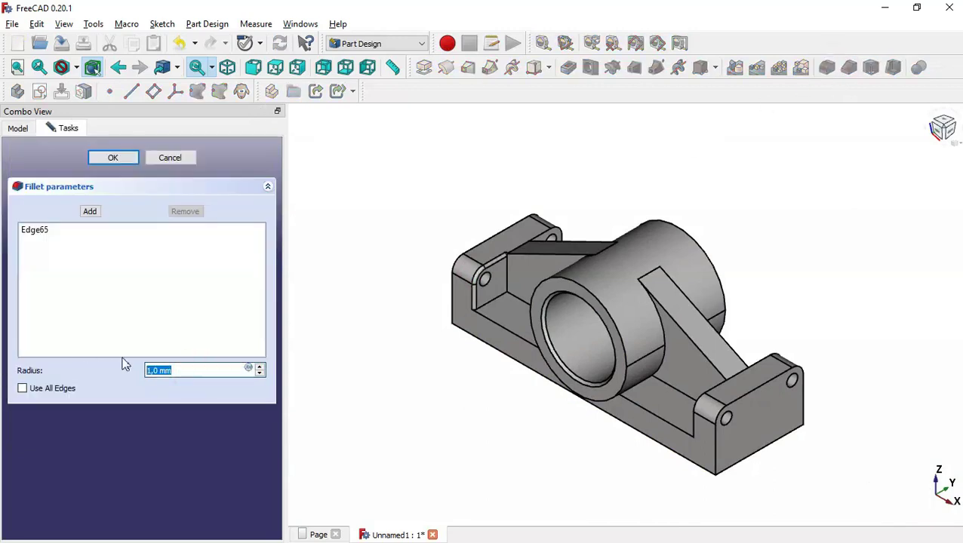
text(0,5)
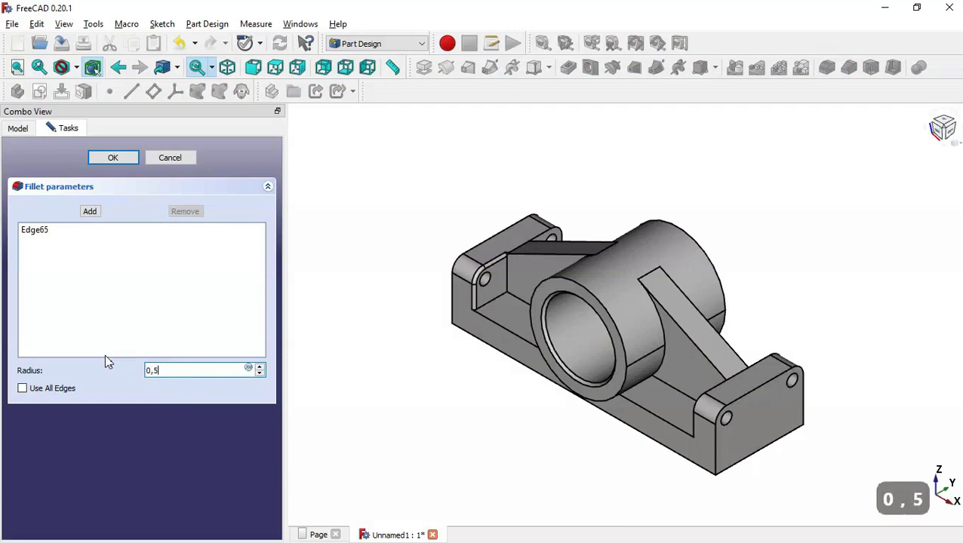
click(362, 373)
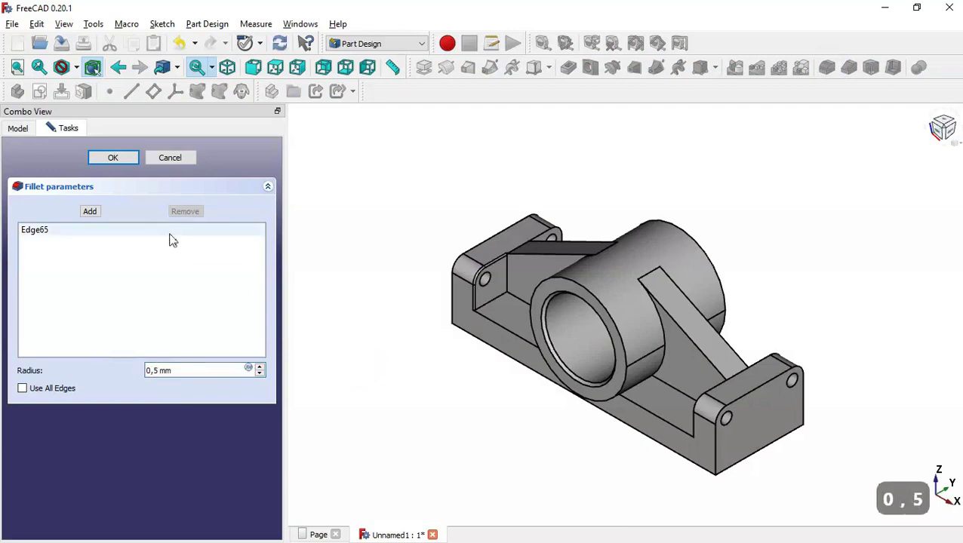
- Add two more left-block edges and two right-block corner edges to the fillet
click(91, 212)
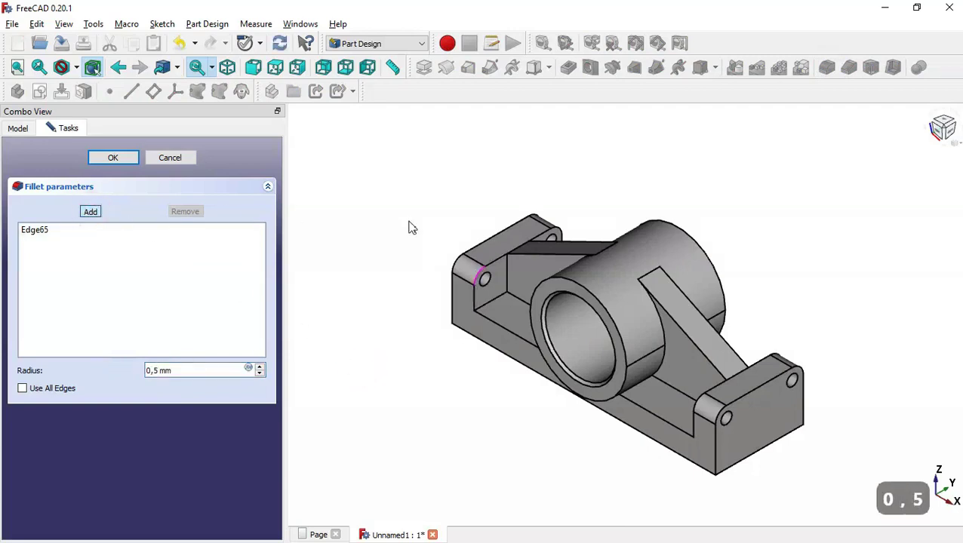
click(459, 258)
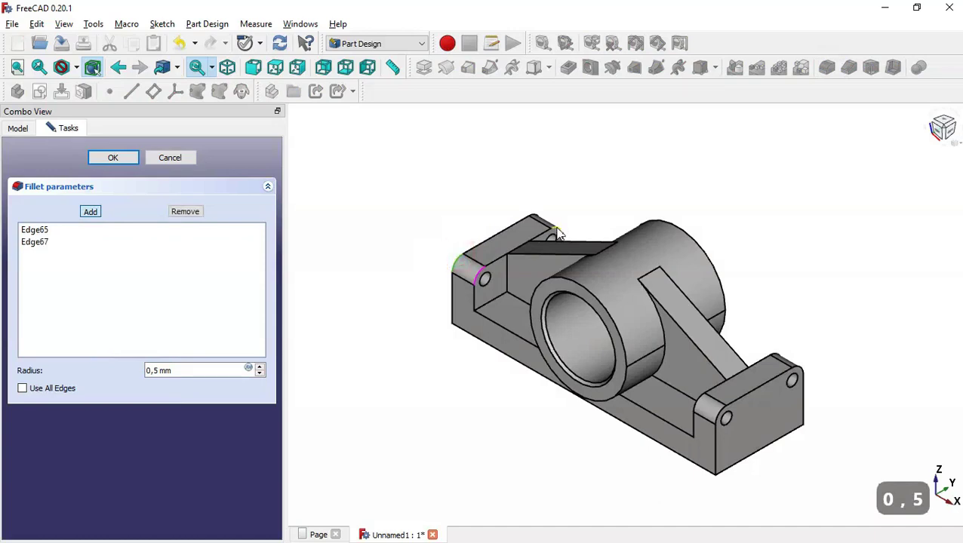
click(555, 229)
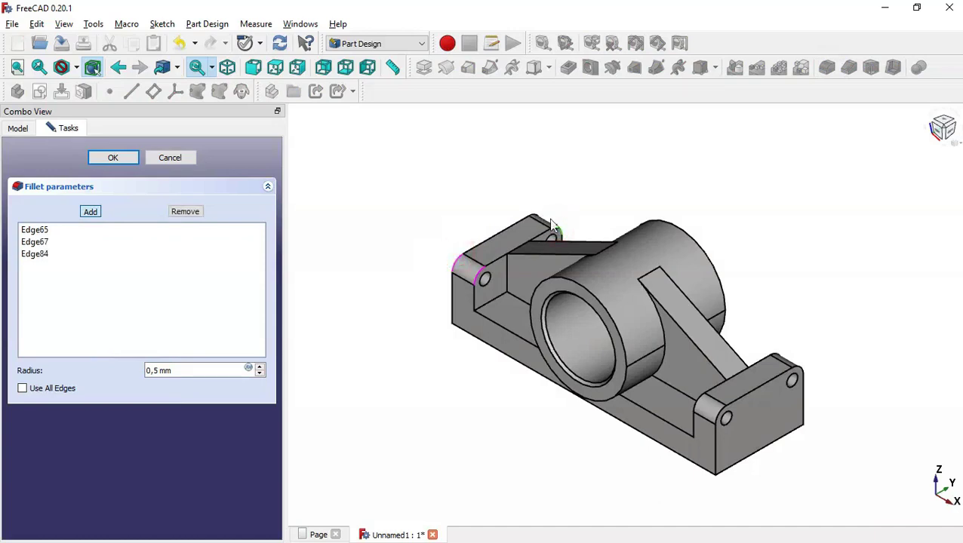
click(796, 367)
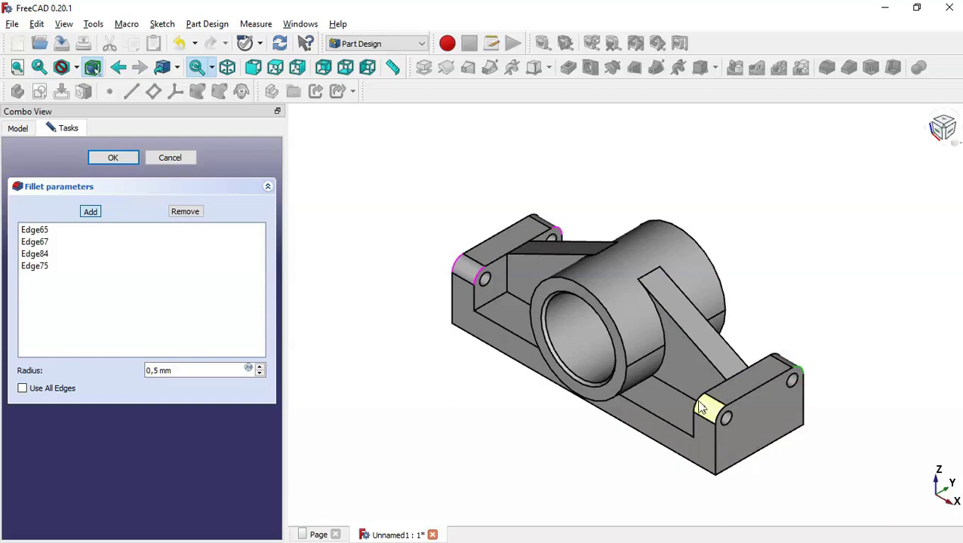
click(698, 401)
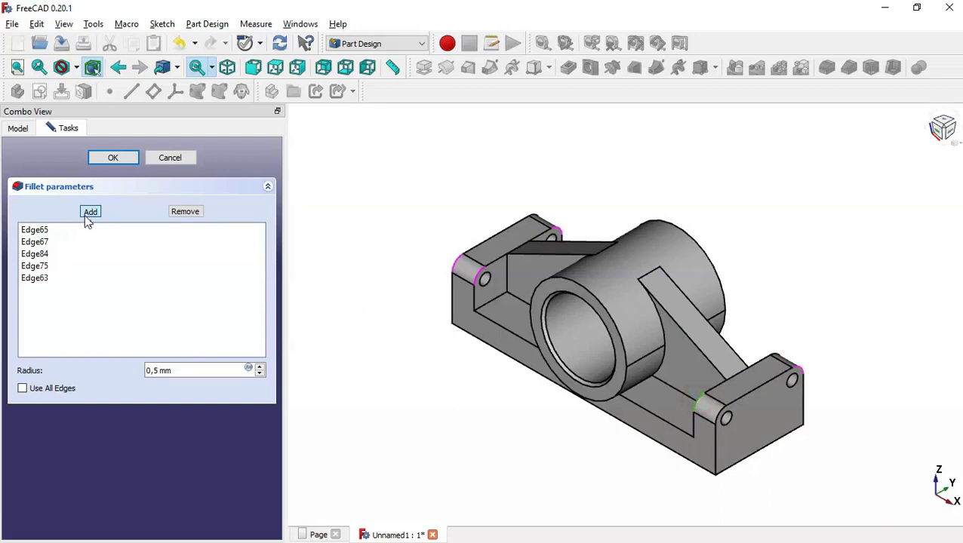
- Compare the rounded corners with the drawing's 3D view and confirm the fillet
middle_drag(481, 389, 640, 325)
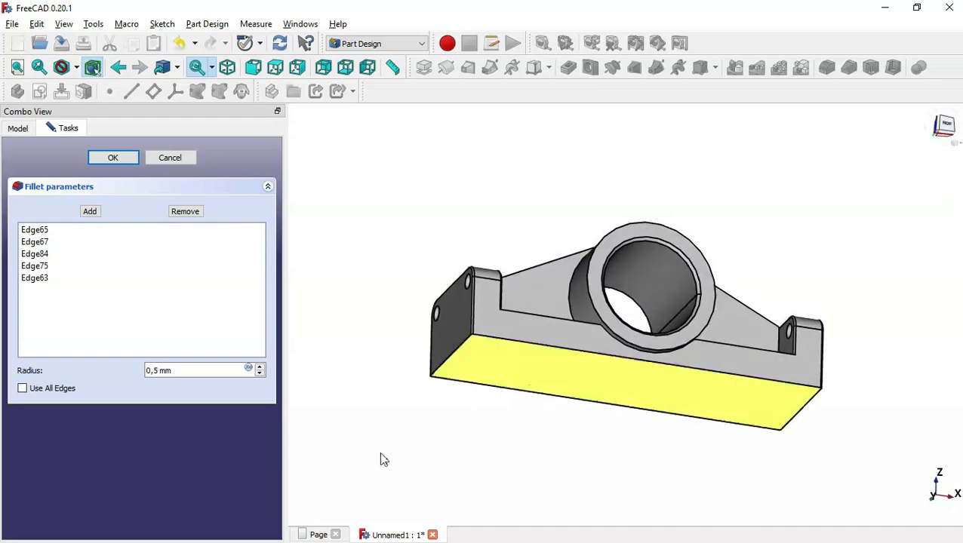
click(300, 536)
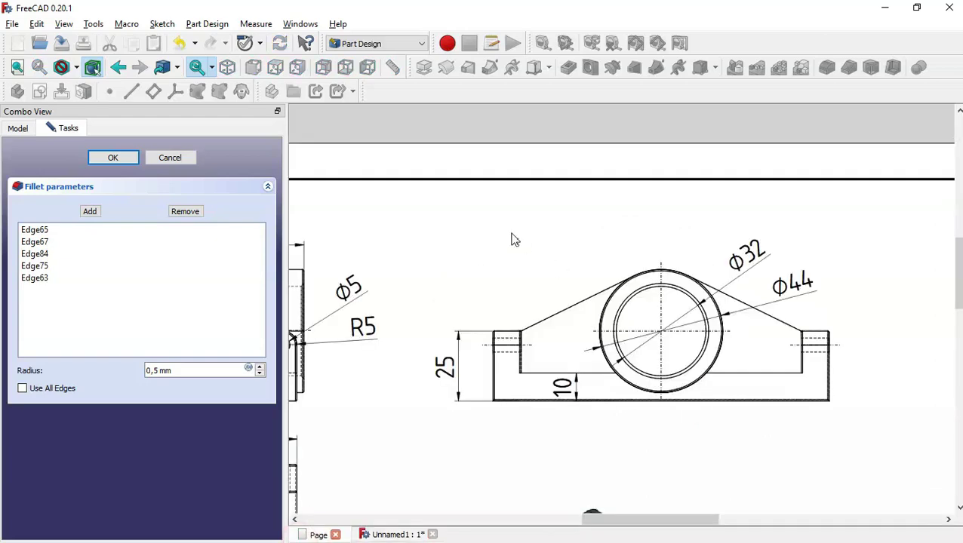
scroll(512, 240, down, 2)
middle_drag(718, 421, 676, 236)
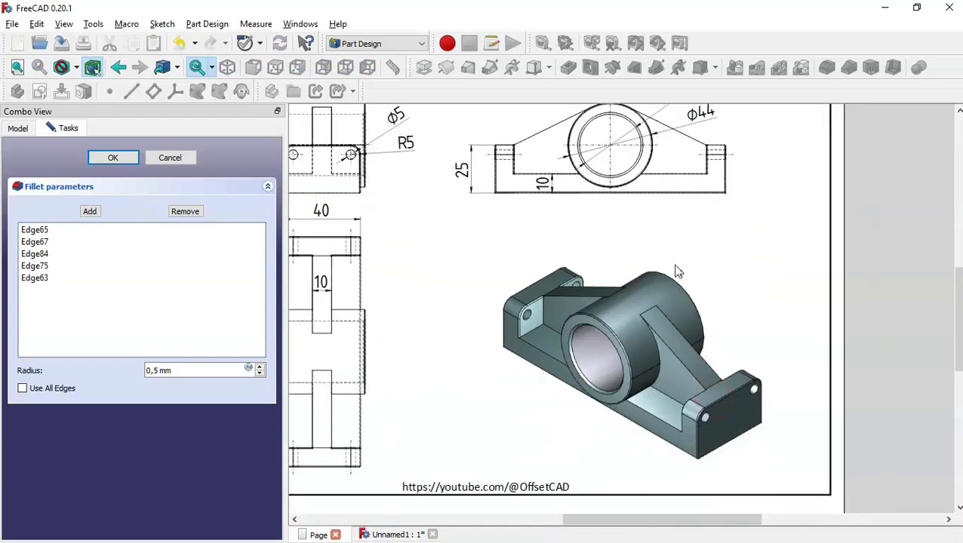
scroll(716, 385, up, 4)
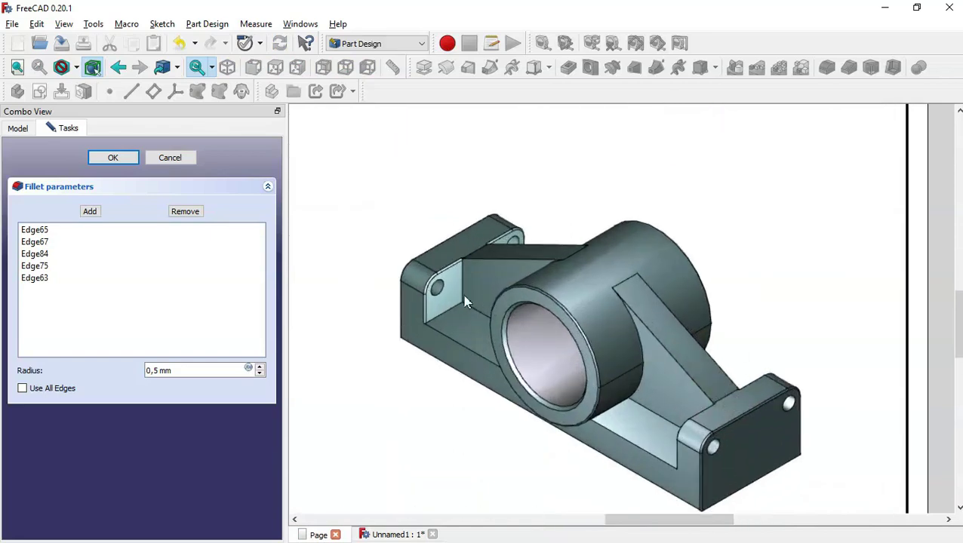
click(373, 535)
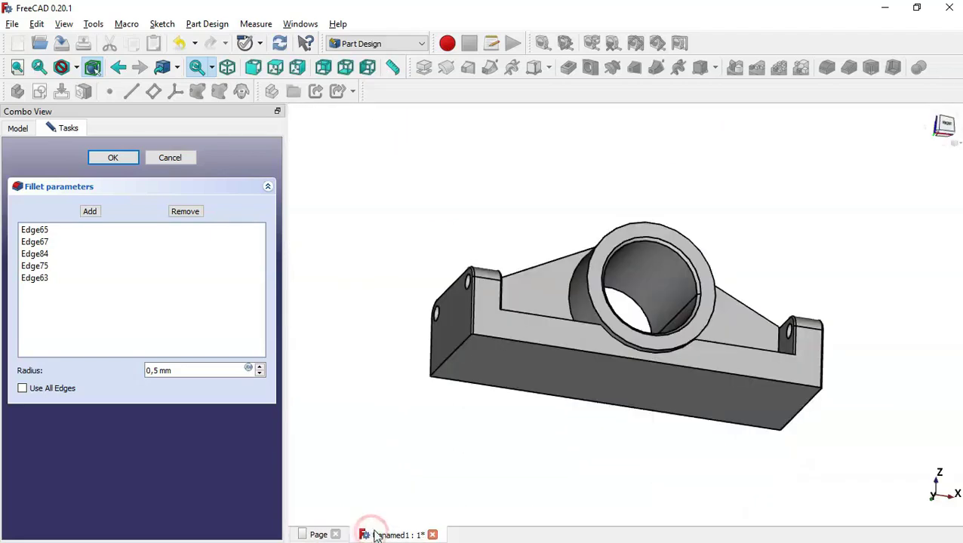
middle_drag(868, 306, 644, 361)
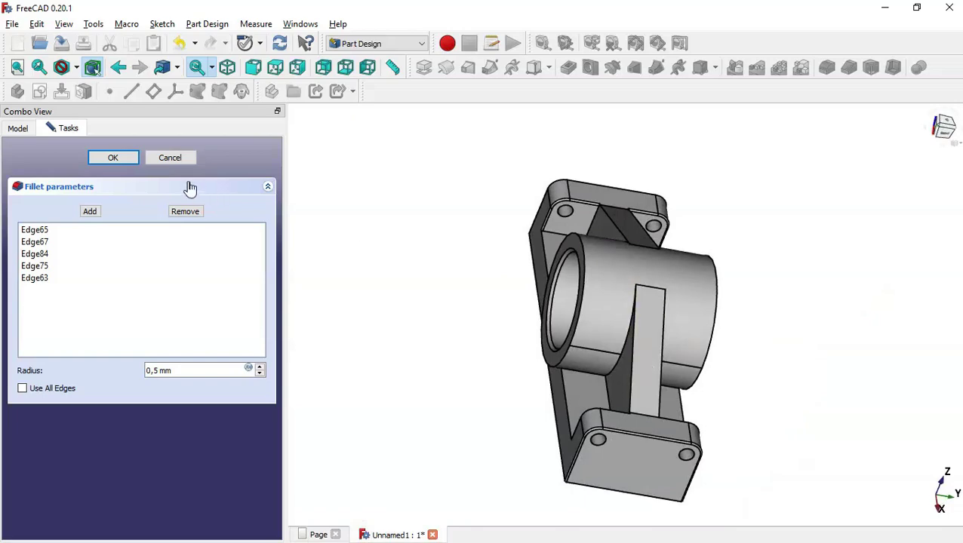
click(117, 160)
- Reopen Fillet001 from the Model tree and add the boss's outer circular edges
click(392, 313)
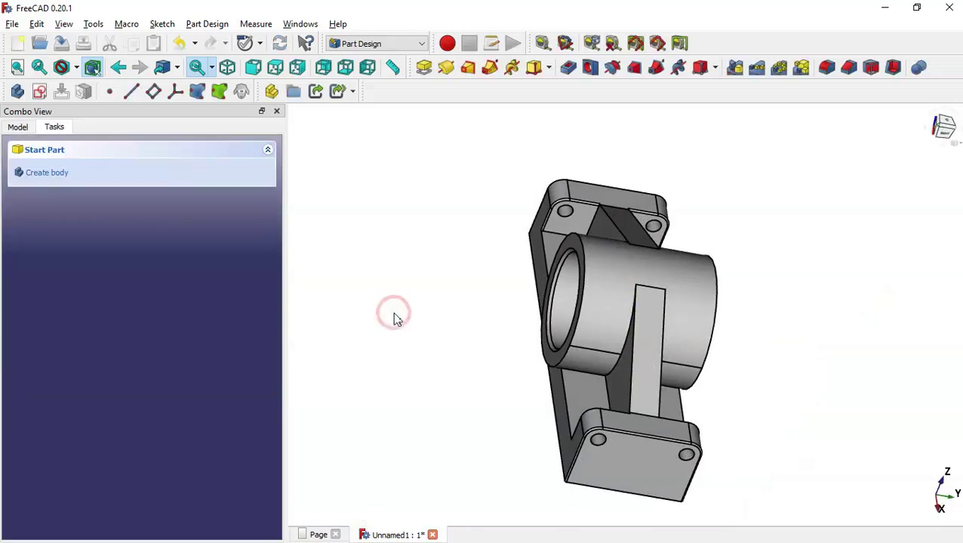
key(Home)
middle_drag(814, 277, 783, 277)
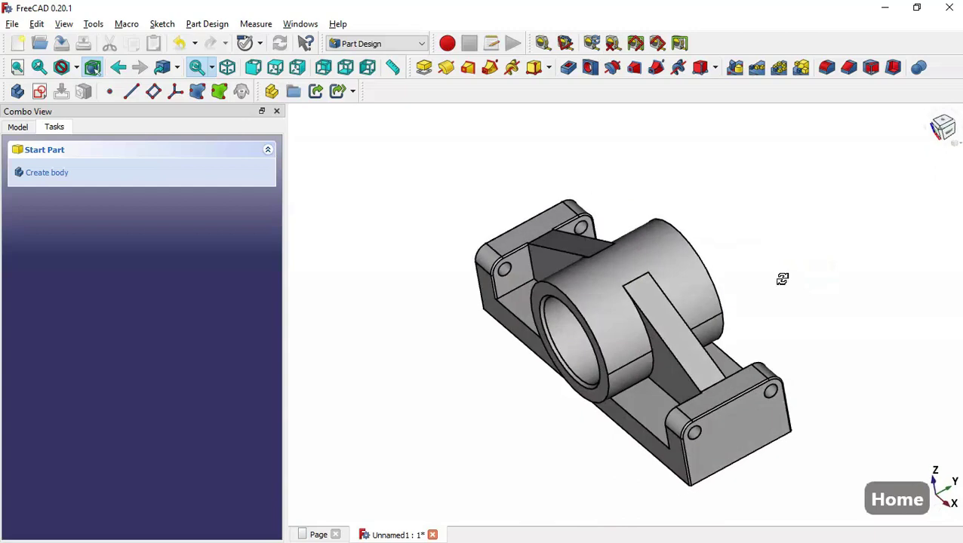
click(18, 127)
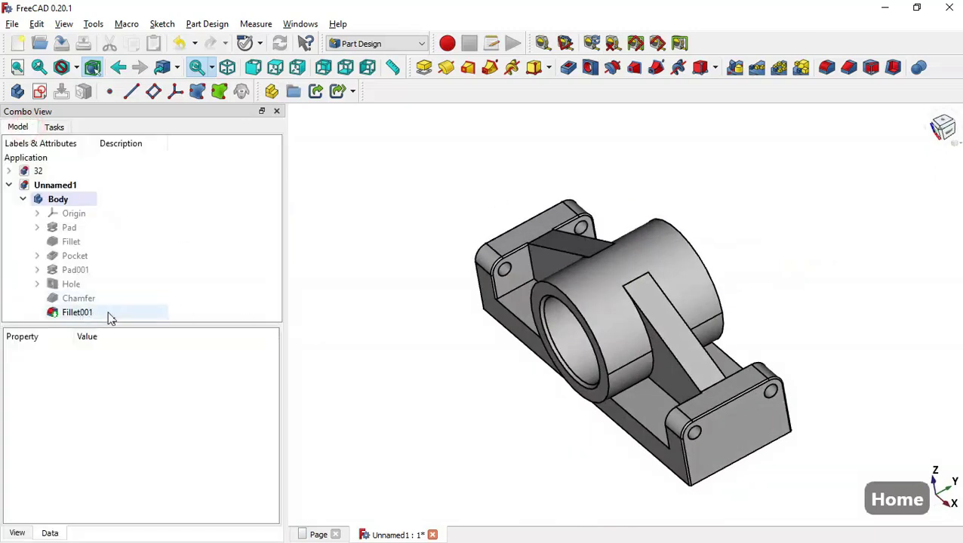
double_click(77, 312)
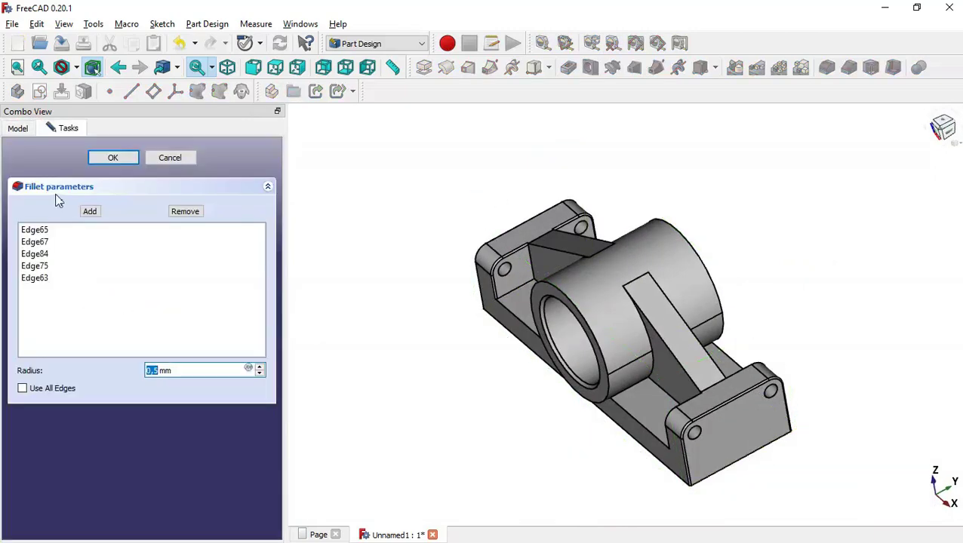
click(88, 213)
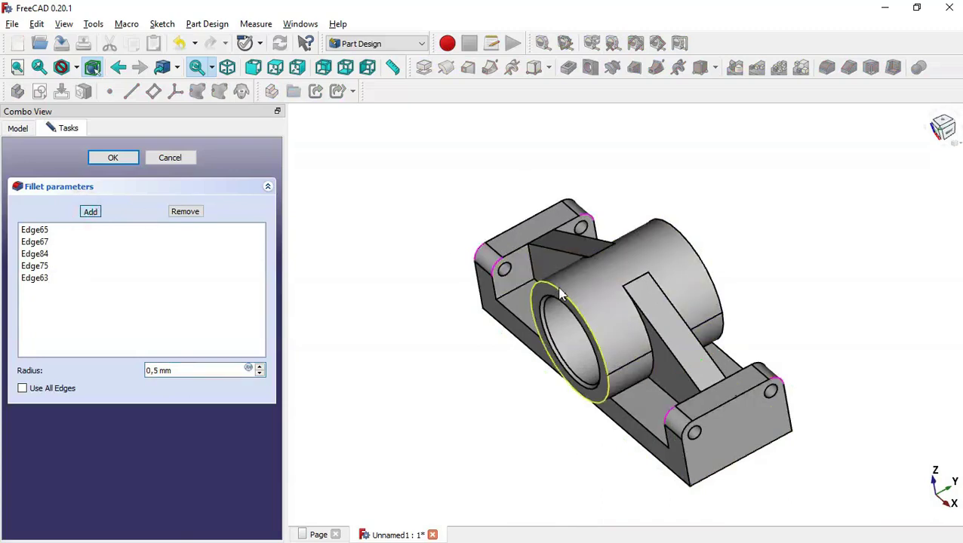
click(709, 268)
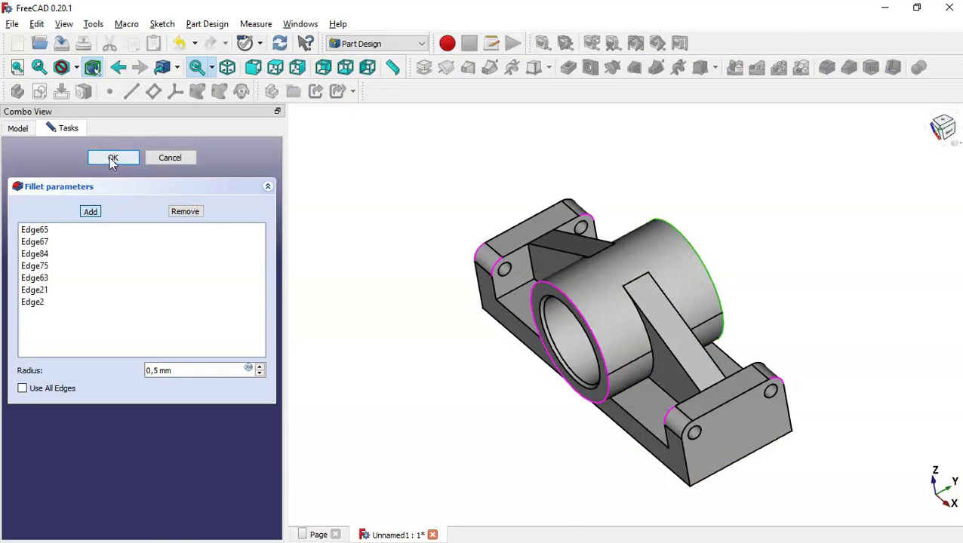
click(114, 160)
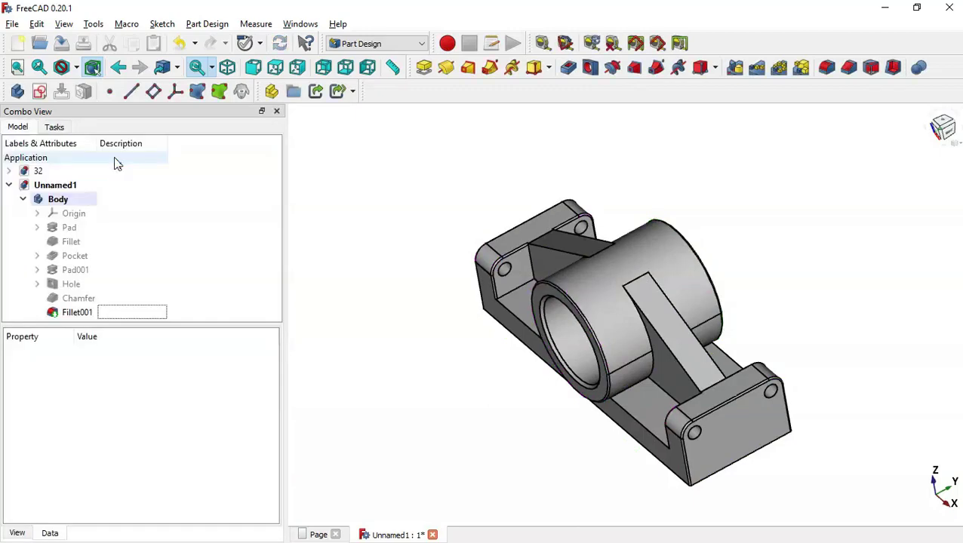